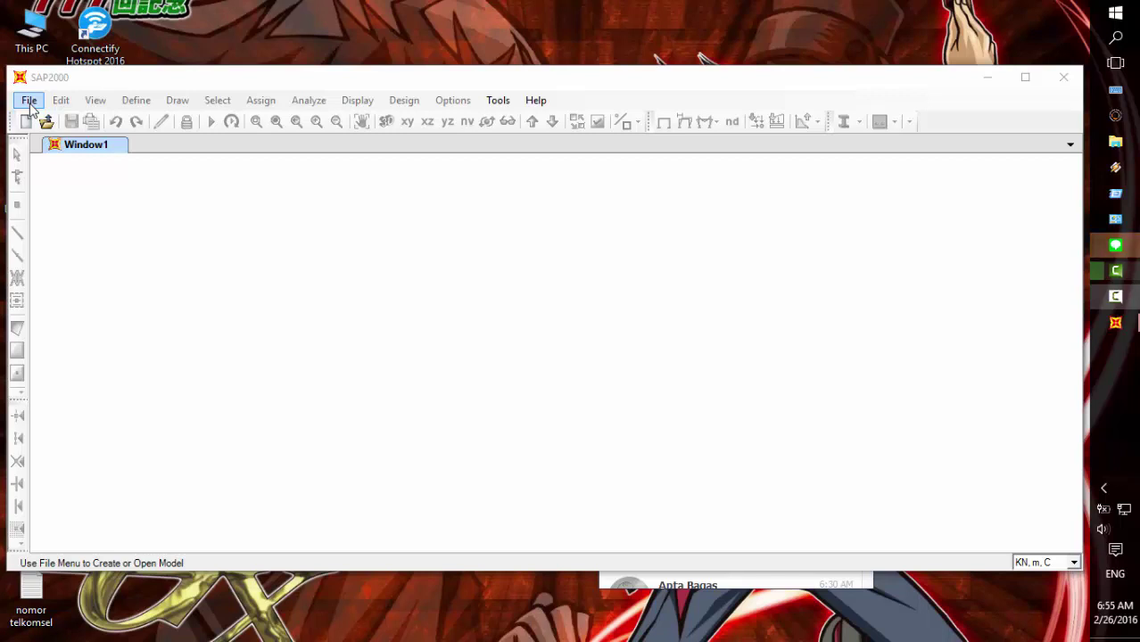
Step: Create a new grid-only model with 3 grid lines in each of the X, Y and Z directions
click(30, 101)
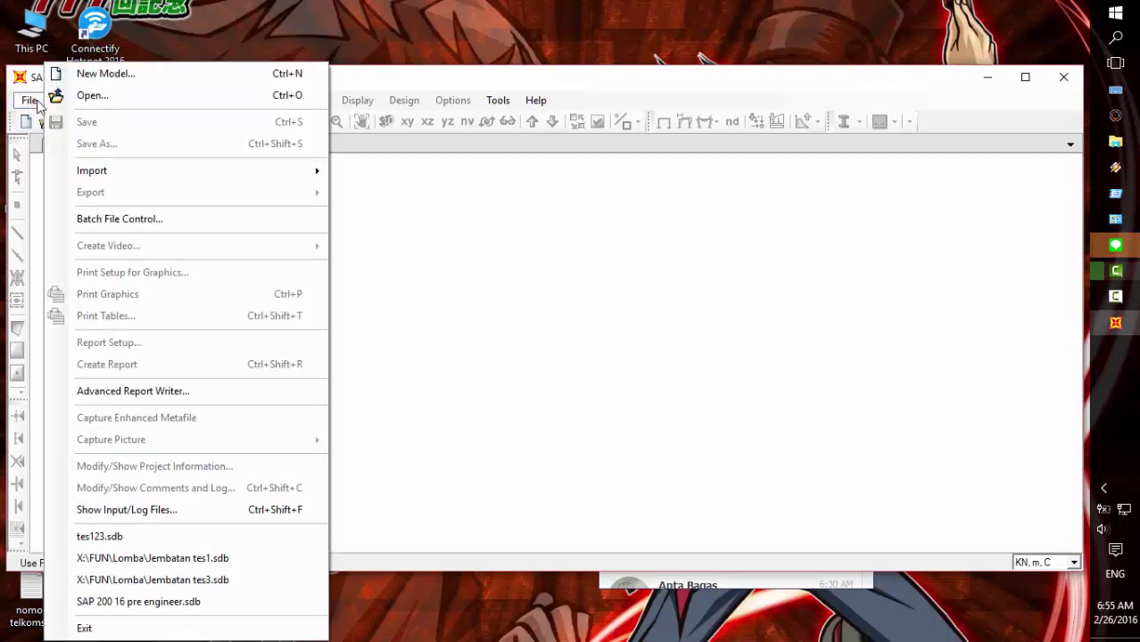
click(102, 76)
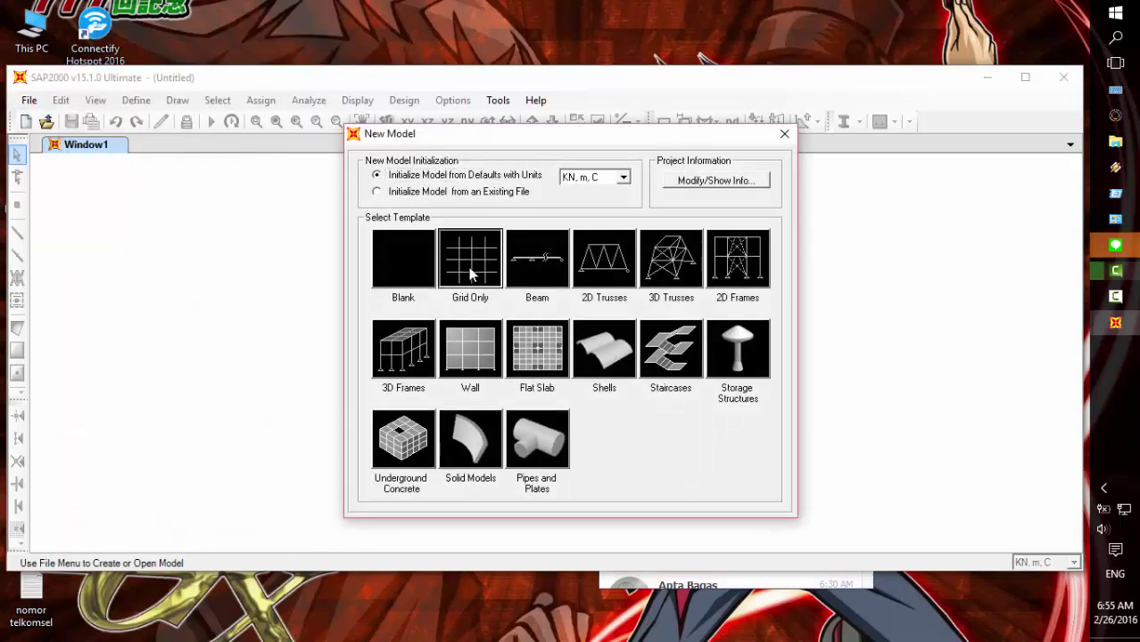
click(471, 276)
double_click(611, 235)
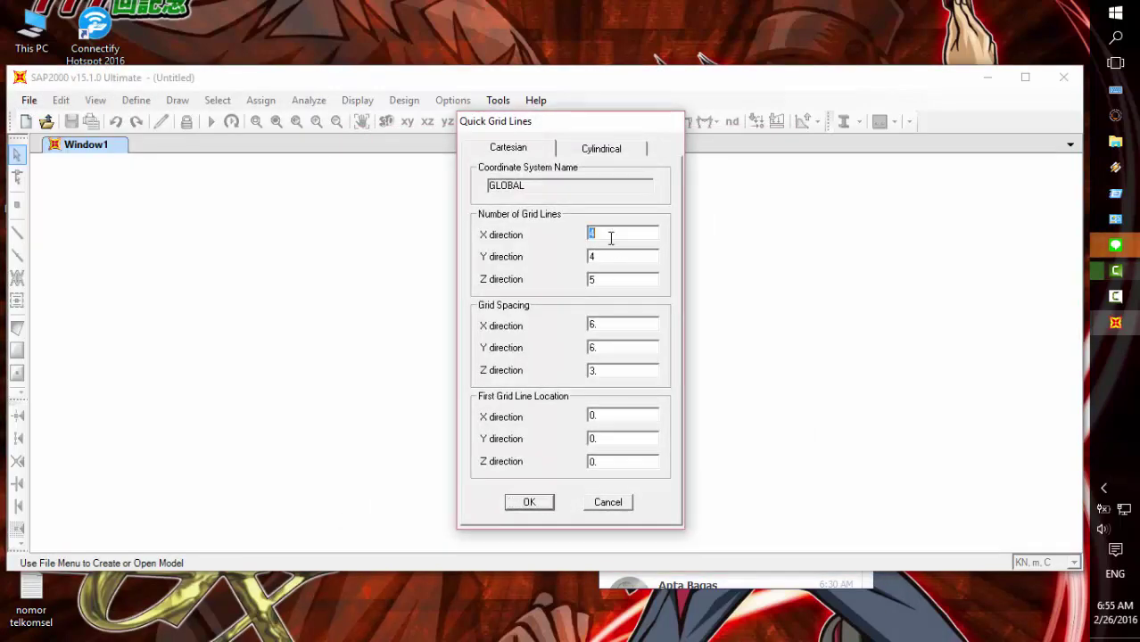
text(3)
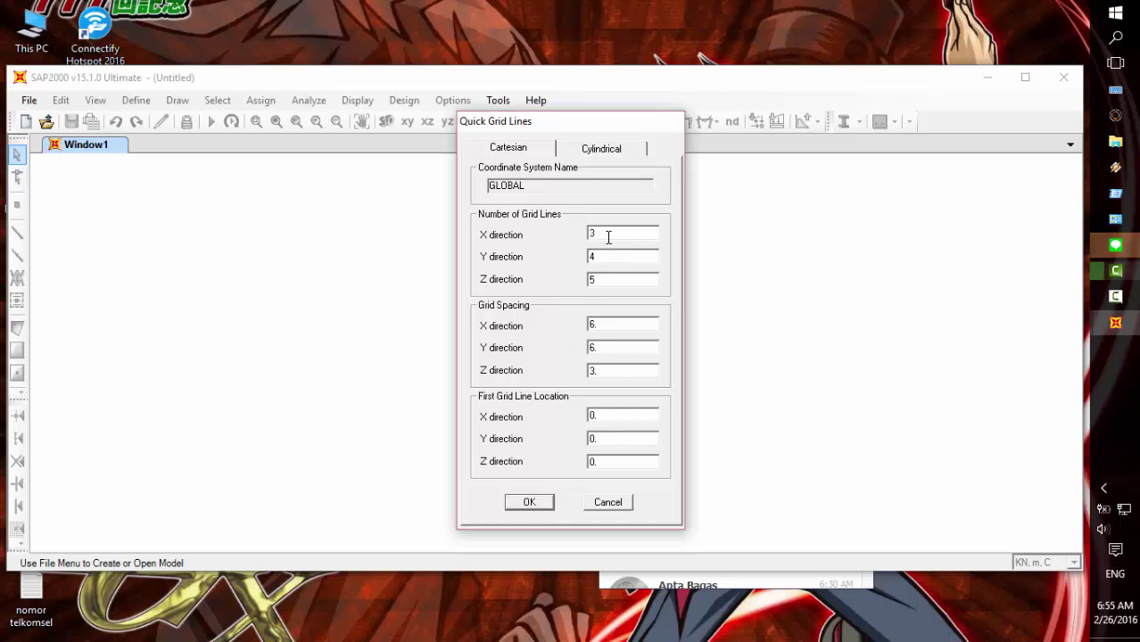
double_click(606, 256)
text(3)
double_click(604, 279)
text(3)
Step: Set the grid spacing to 6 m in the X, Y and Z directions and generate the grid
double_click(601, 325)
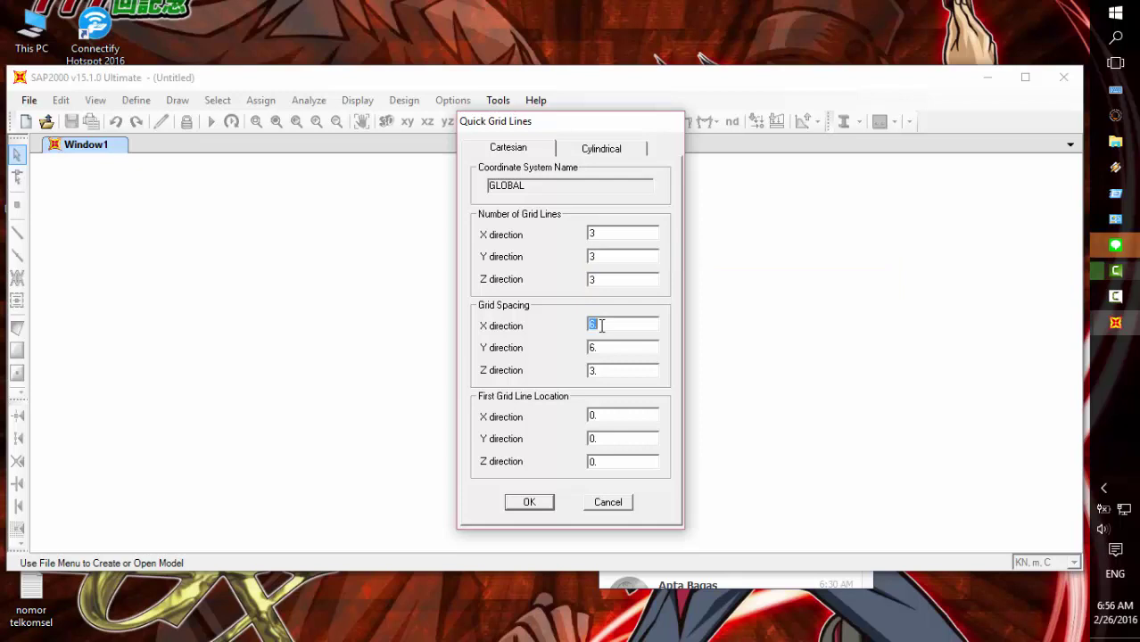
text(6)
double_click(599, 347)
text(6)
double_click(604, 369)
text(6)
click(539, 503)
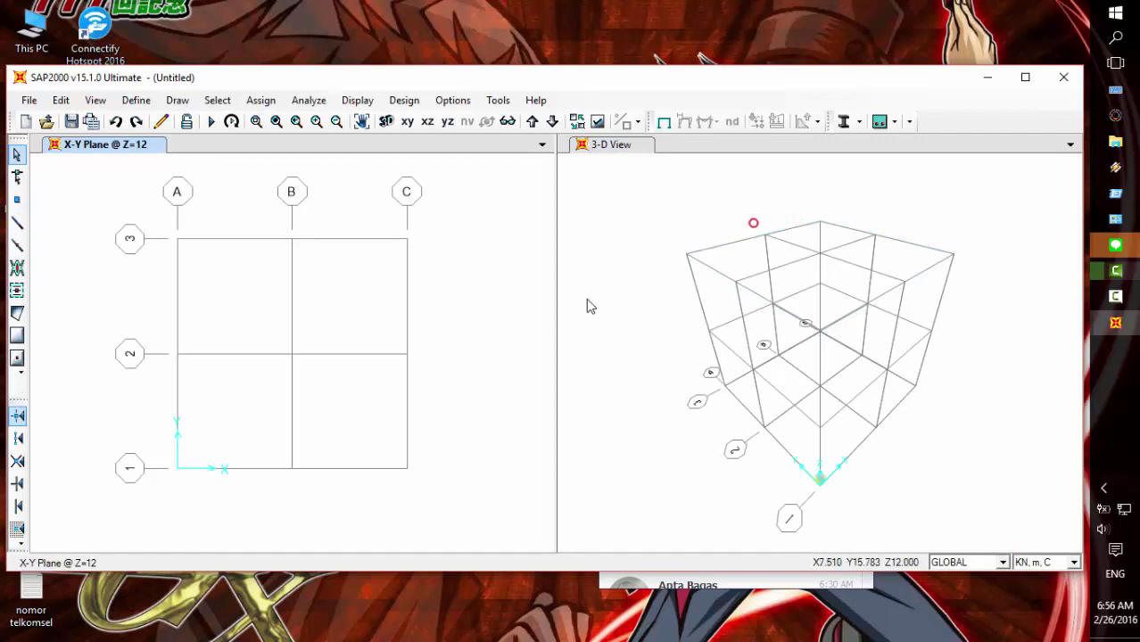
Step: Review the property data of the A992Fy50 steel material and close the material definitions
key(alt+d)
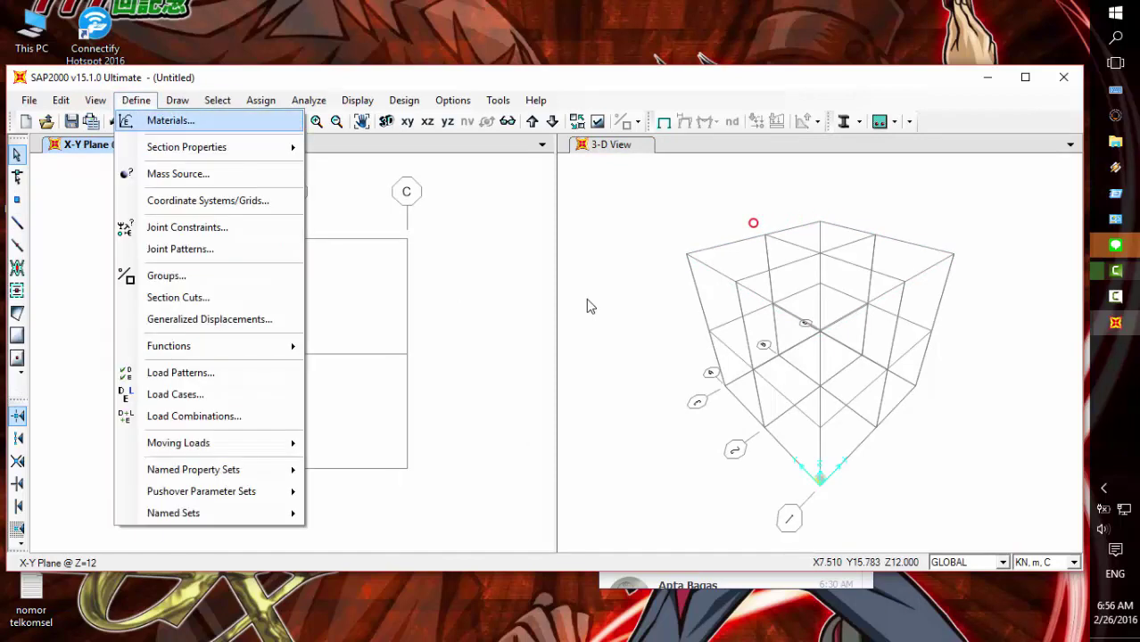
key(Return)
key(Down)
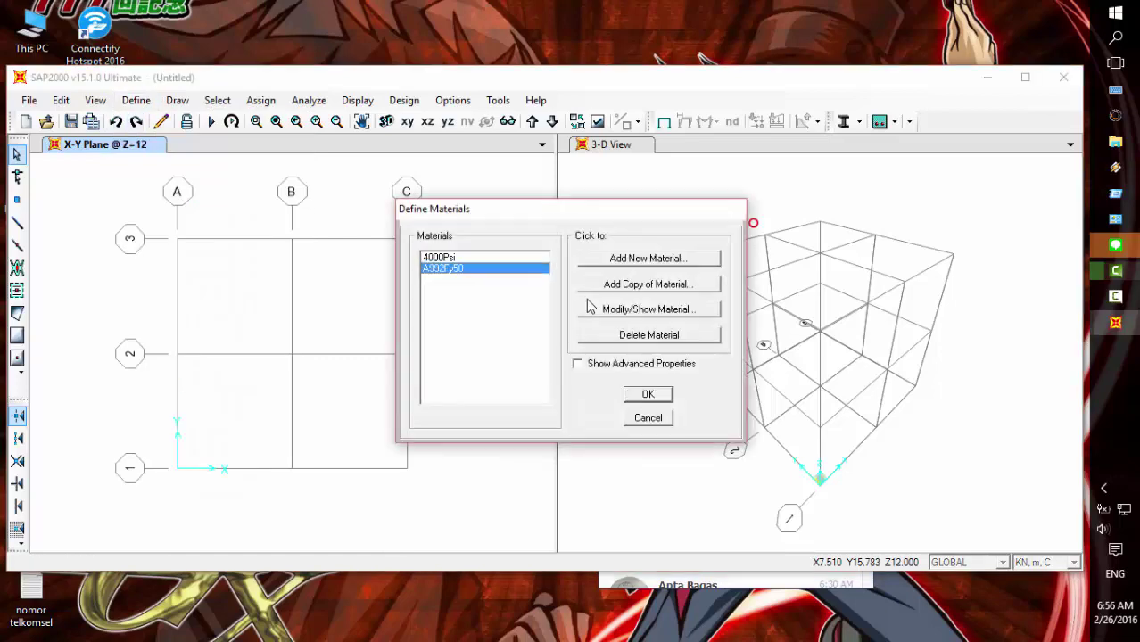
click(588, 307)
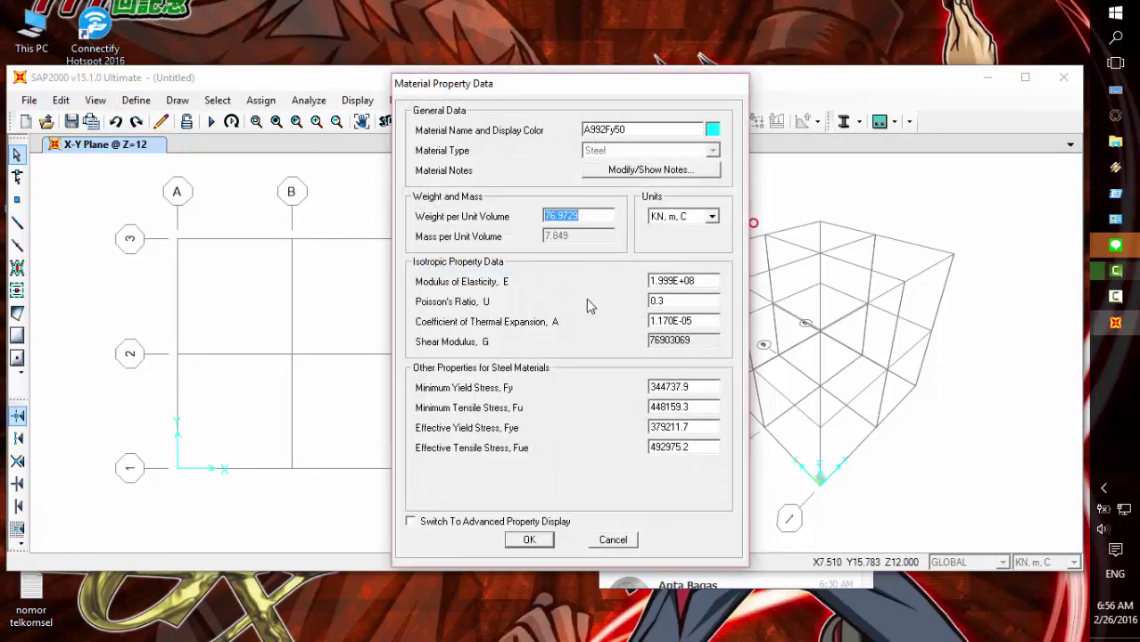
key(shift+Tab)
key(Return)
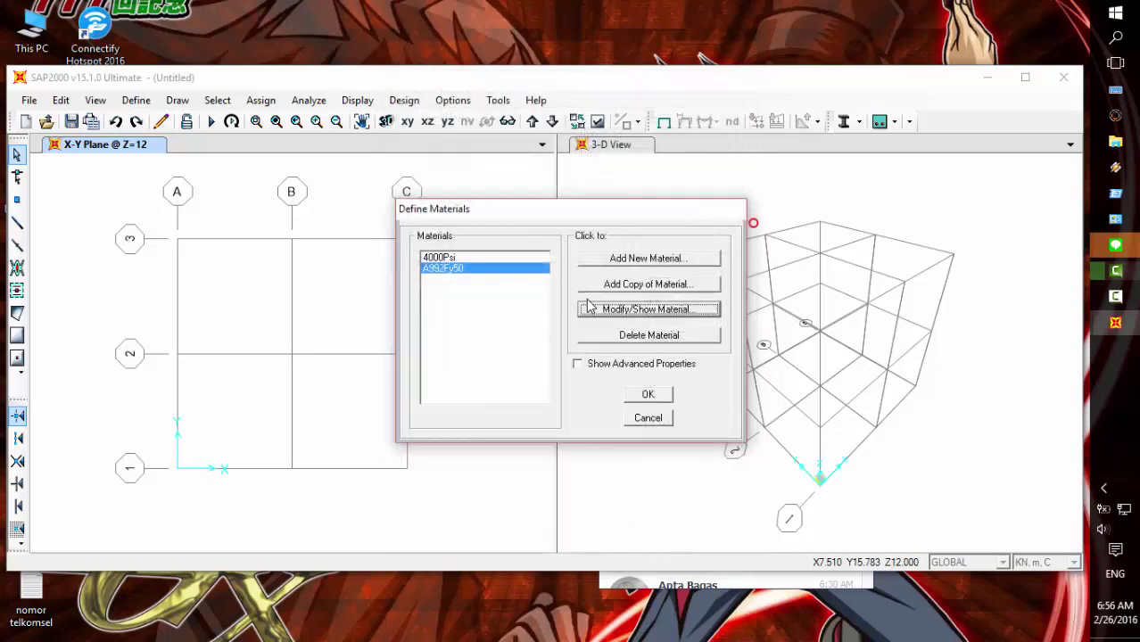
key(Tab)
key(Tab)
key(Tab)
key(Return)
Step: Start importing a steel I/Wide Flange frame section from the AISCLRFD3.pro property file
key(alt+d)
key(Down)
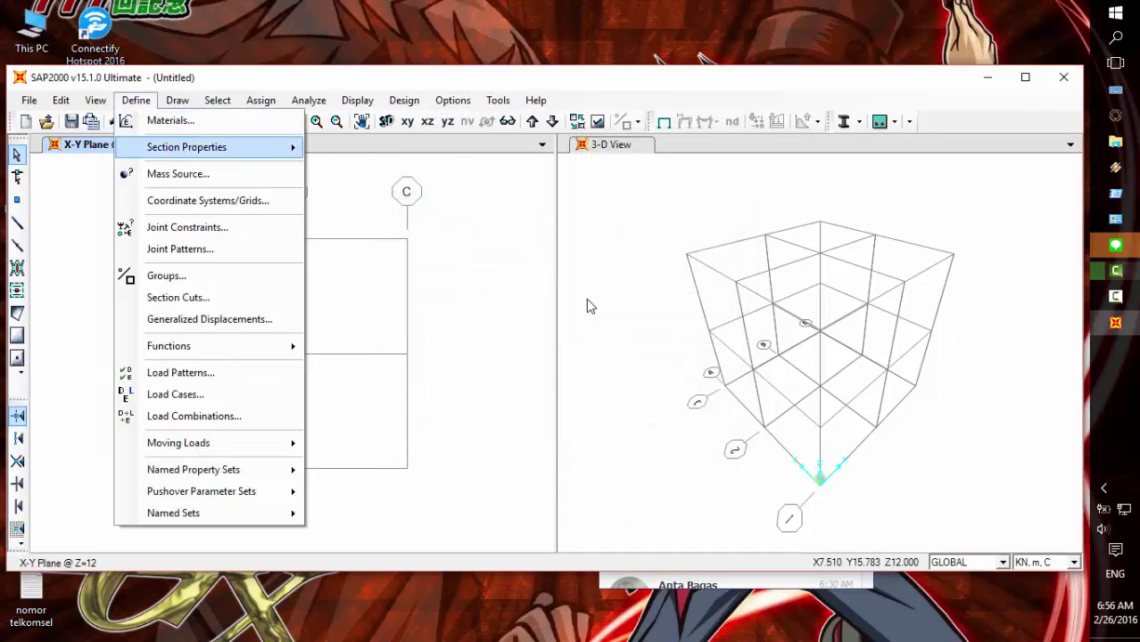
key(Right)
key(Return)
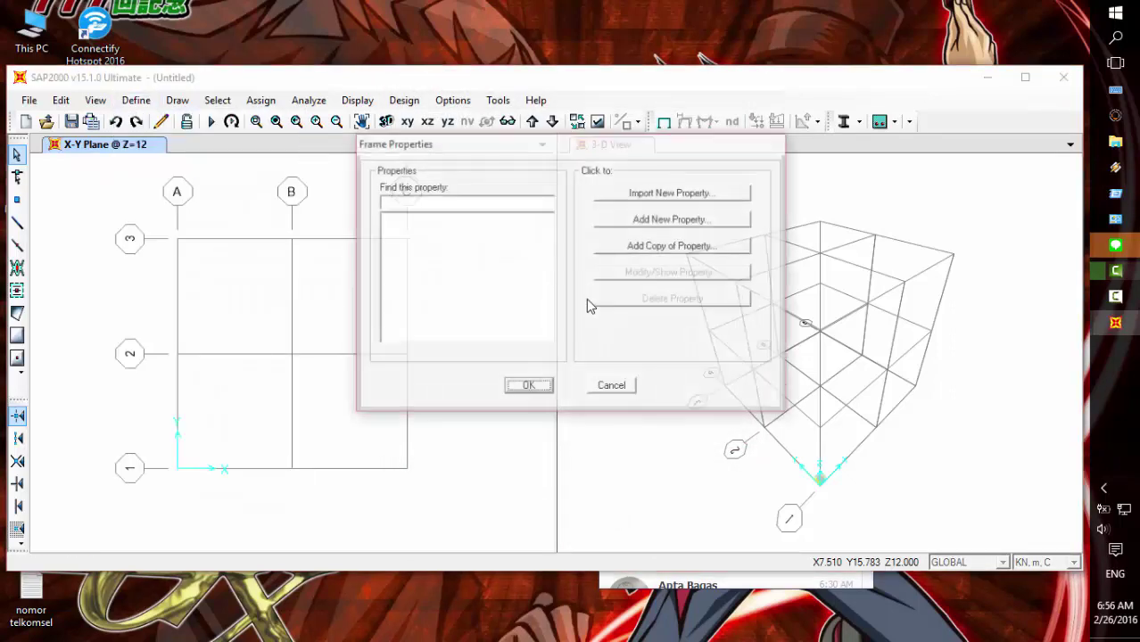
key(Tab)
key(Return)
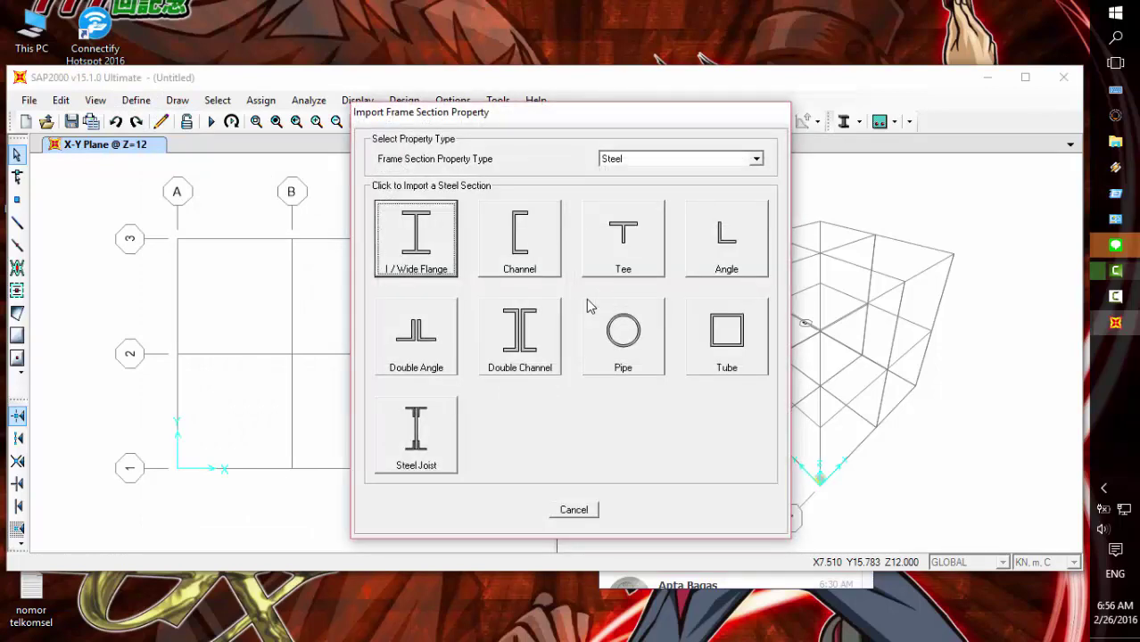
key(Escape)
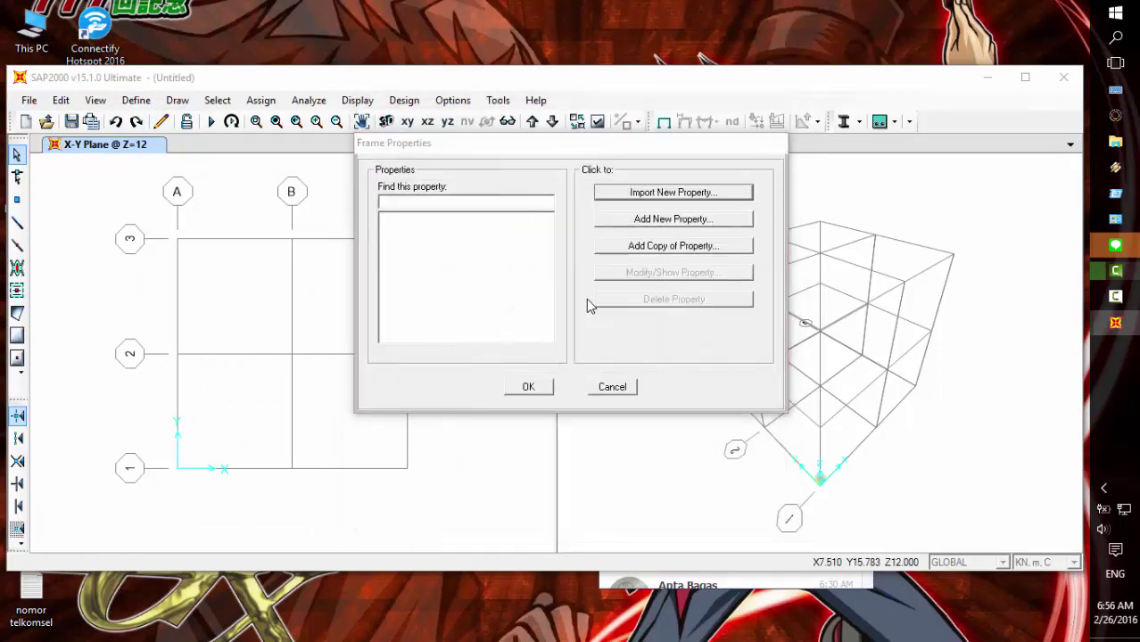
key(Return)
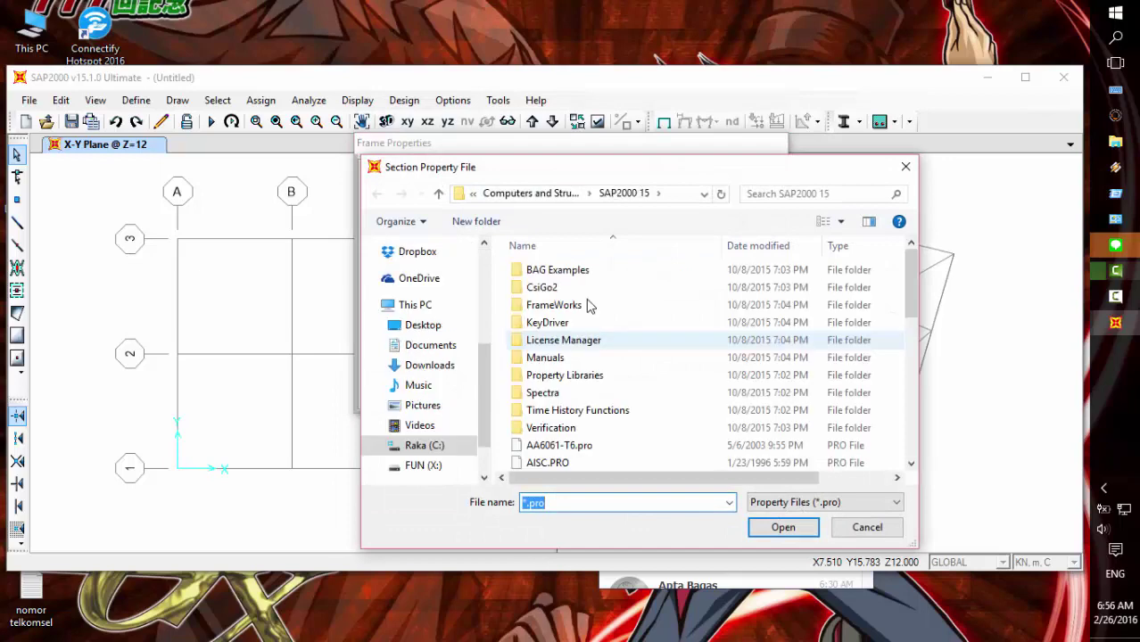
scroll(588, 306, down, 8)
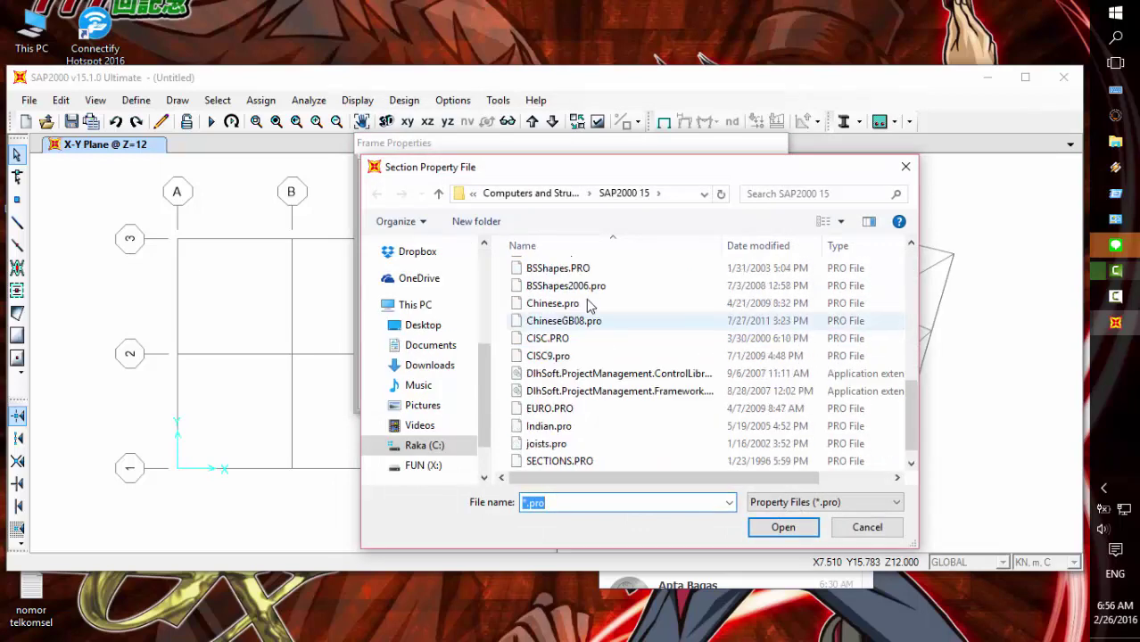
scroll(588, 306, up, 3)
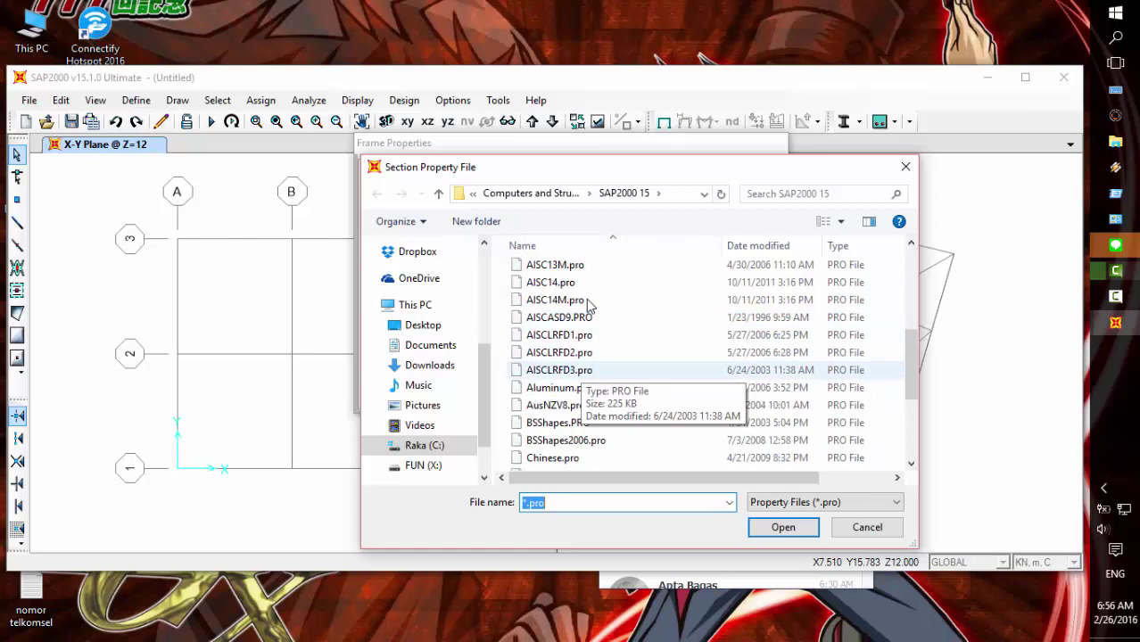
double_click(581, 369)
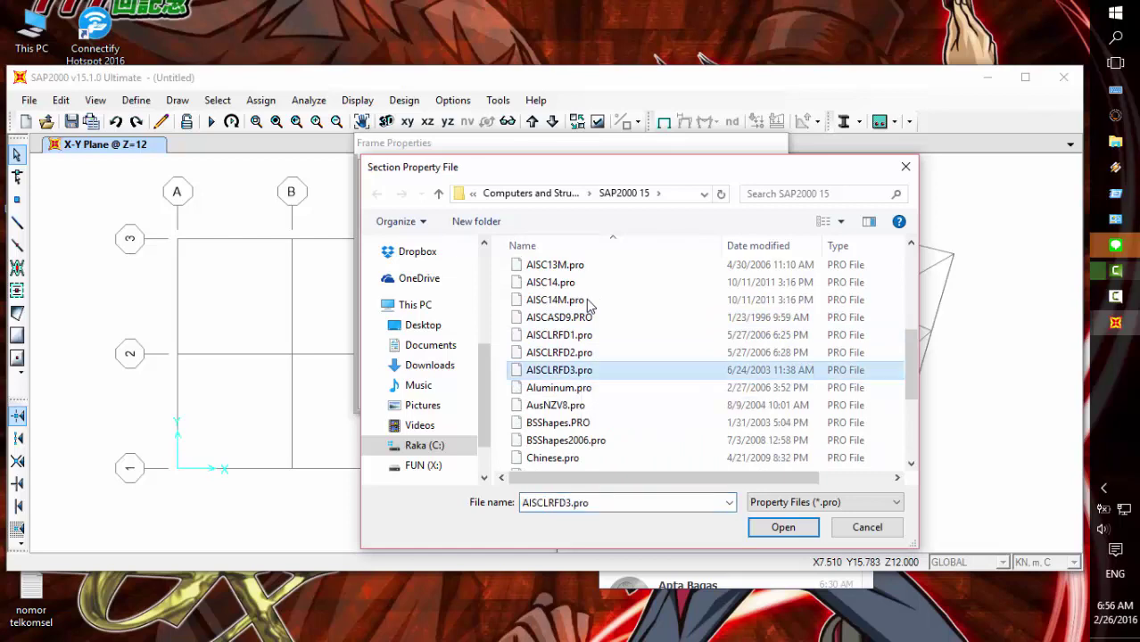
Step: Import the W4X13 section with A992Fy50 material into the frame properties
scroll(589, 306, down, 6)
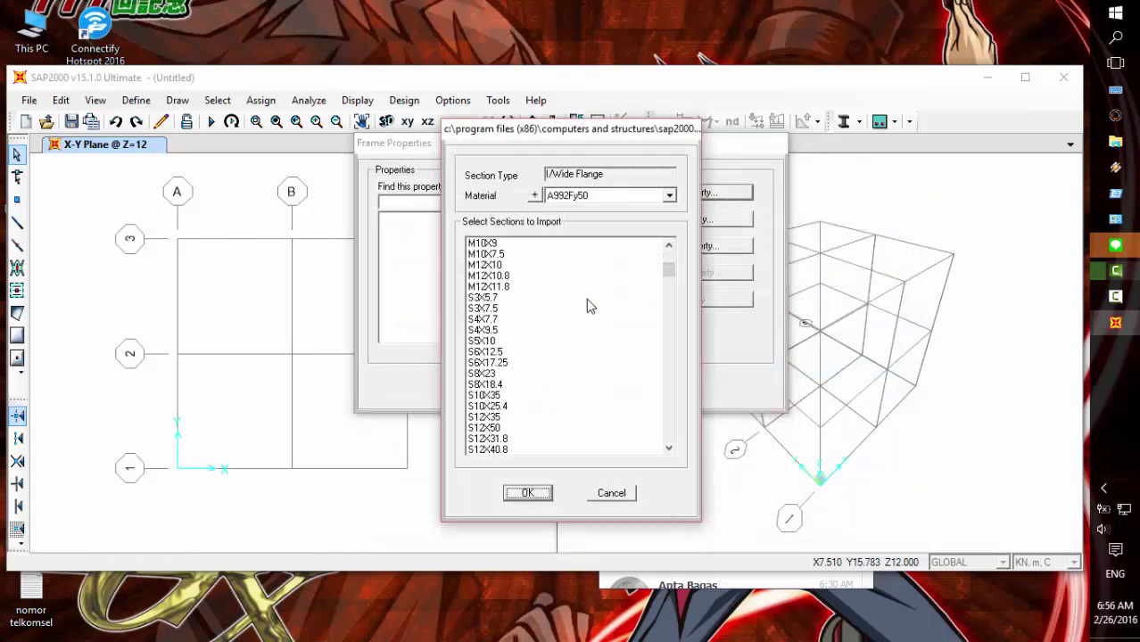
scroll(588, 306, down, 20)
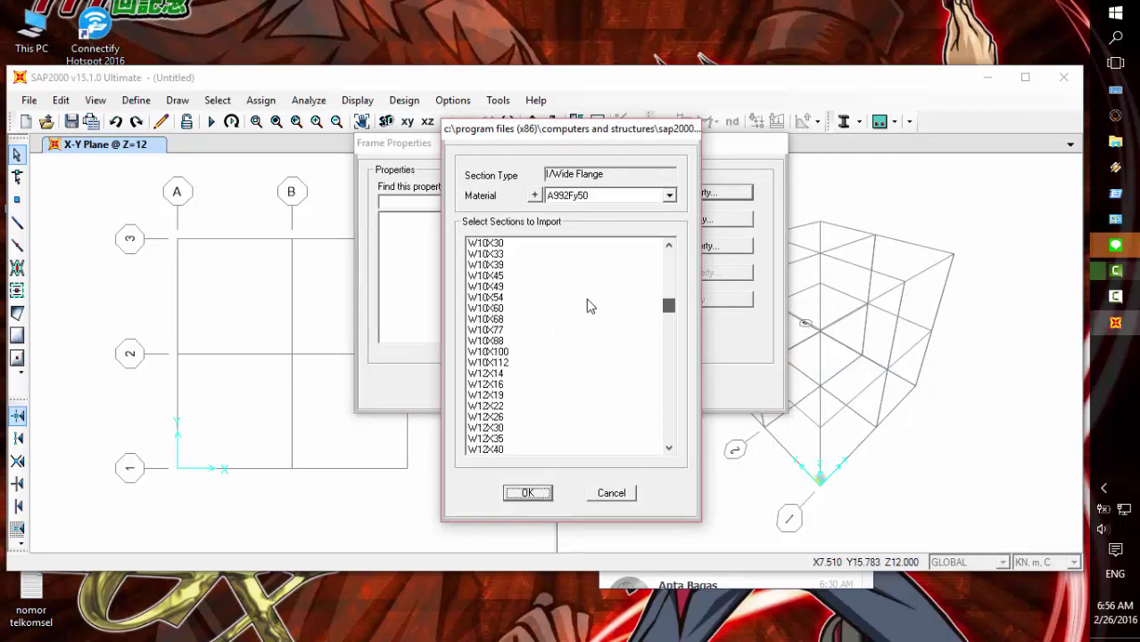
scroll(588, 306, up, 12)
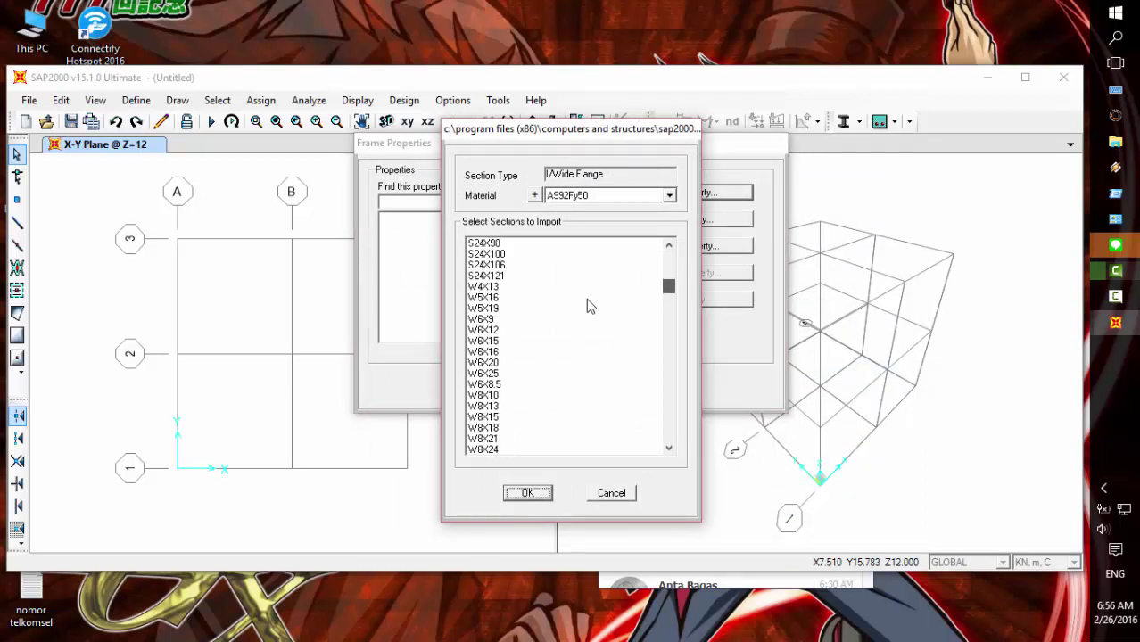
click(586, 291)
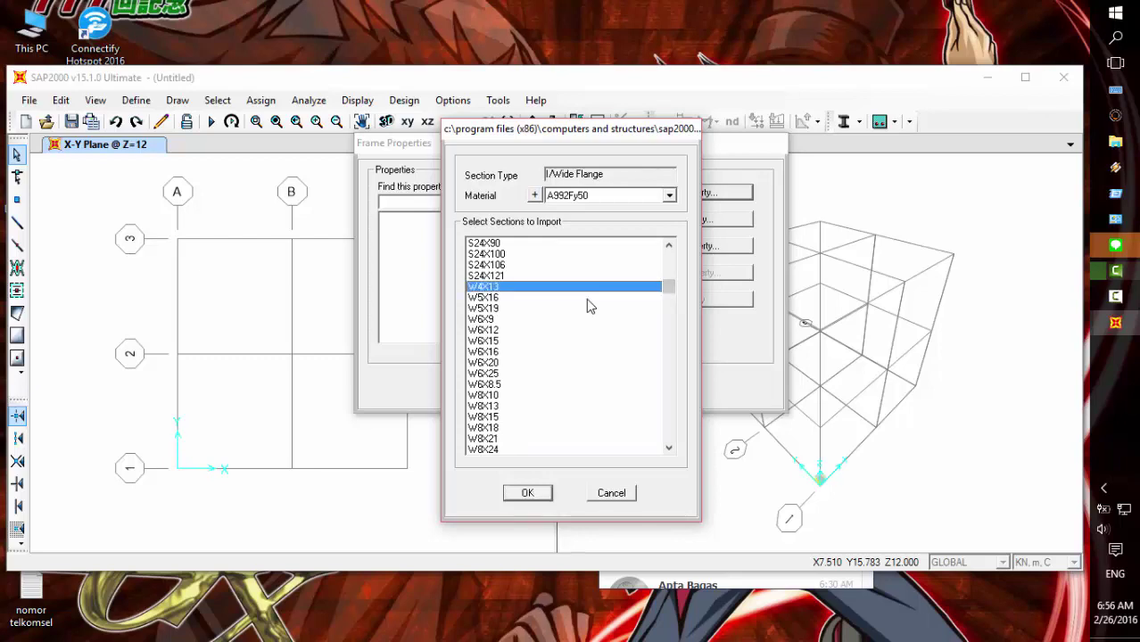
key(Return)
key(Return)
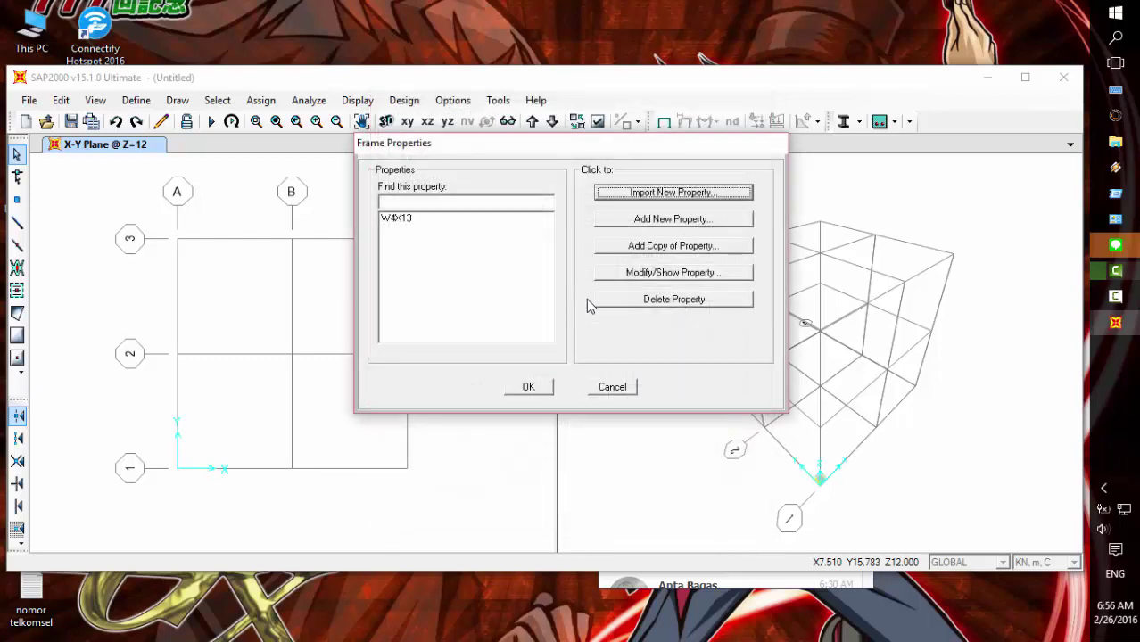
Step: Import the I/Wide Flange section W10X12 with A992Fy50 material as another frame property
key(Return)
key(Return)
scroll(587, 306, down, 10)
scroll(586, 306, down, 6)
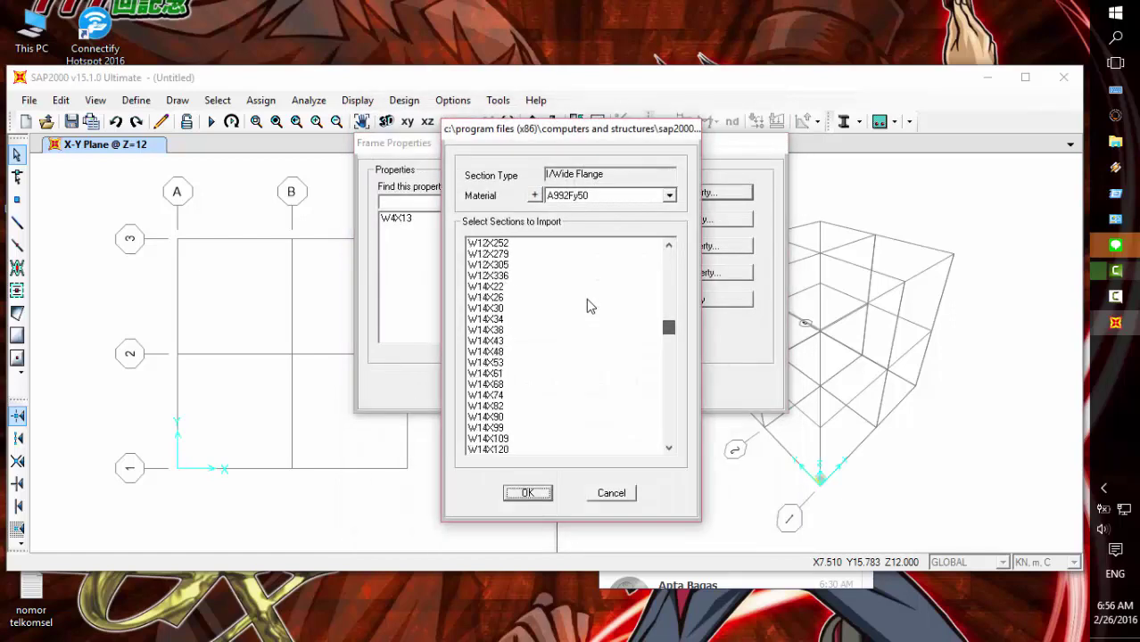
scroll(587, 306, up, 20)
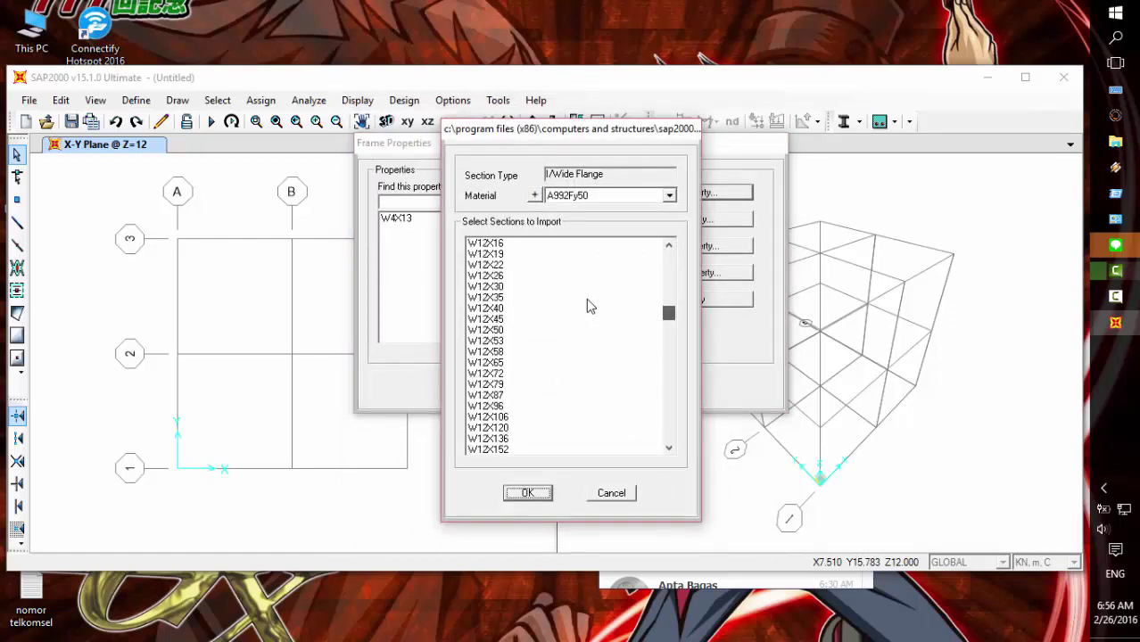
click(587, 308)
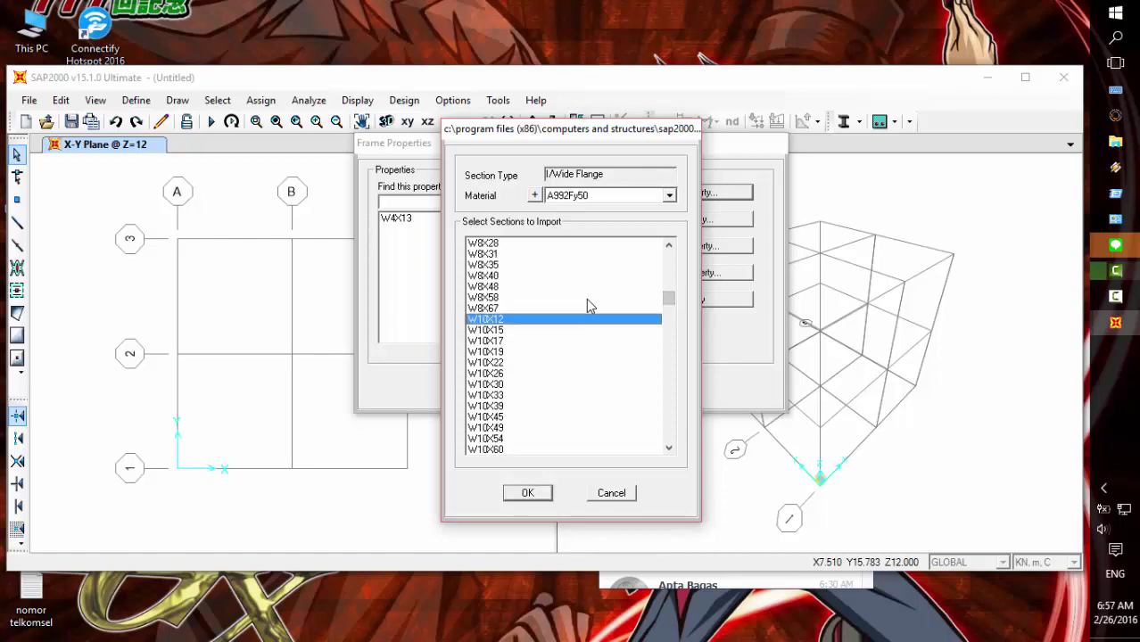
key(Return)
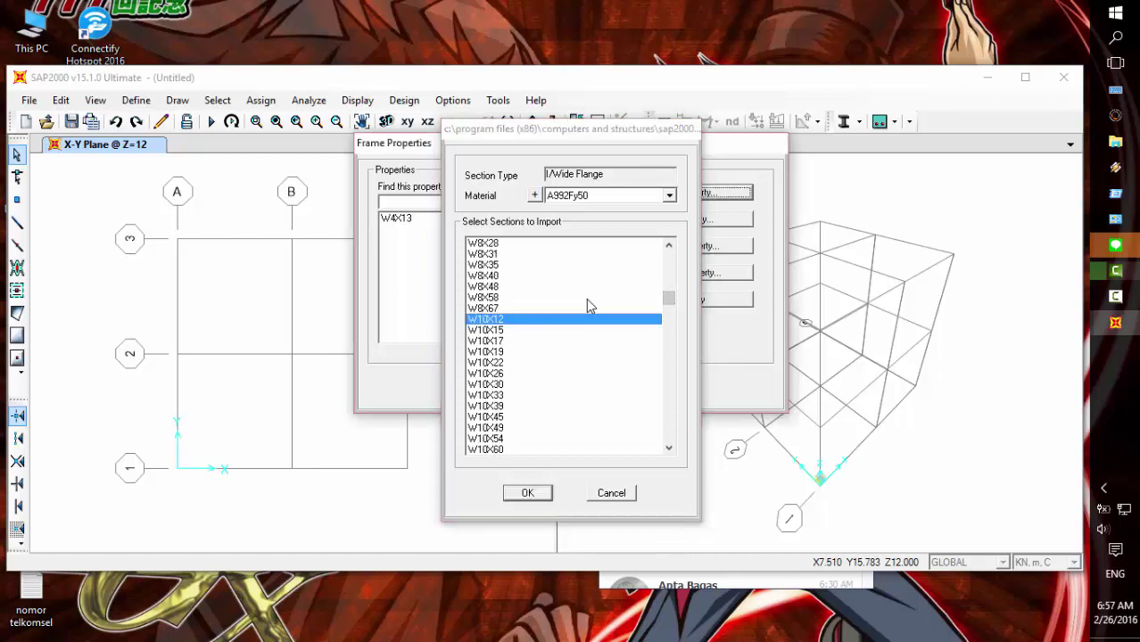
key(Return)
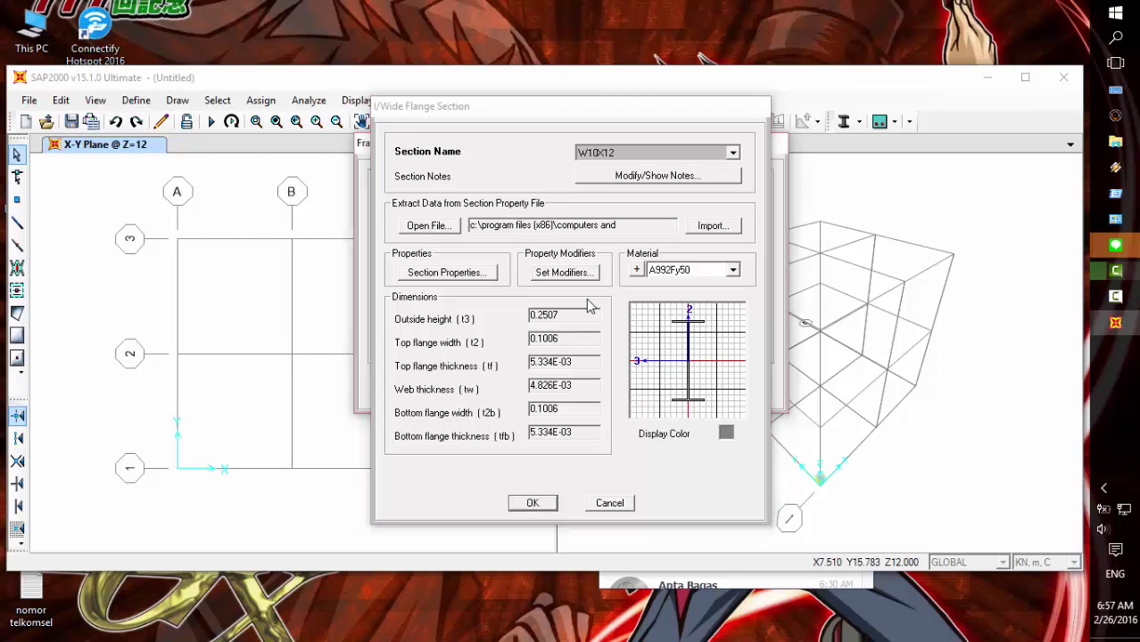
key(Return)
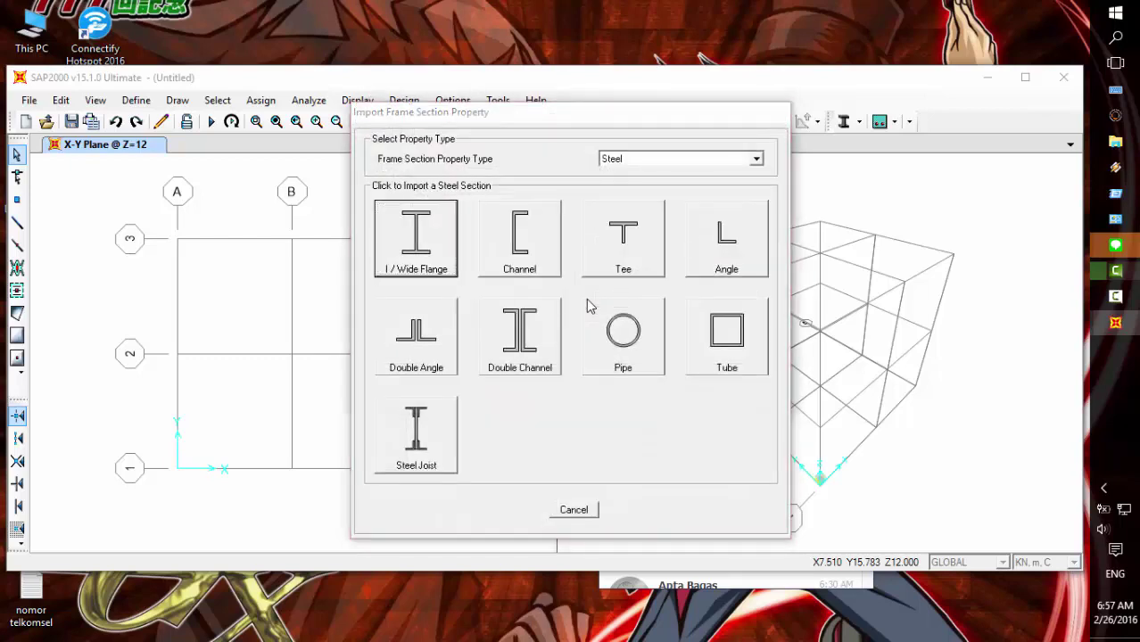
Step: Import the I/Wide Flange section W18X35 with A992Fy50 material and accept the frame properties list
key(Return)
scroll(587, 306, down, 20)
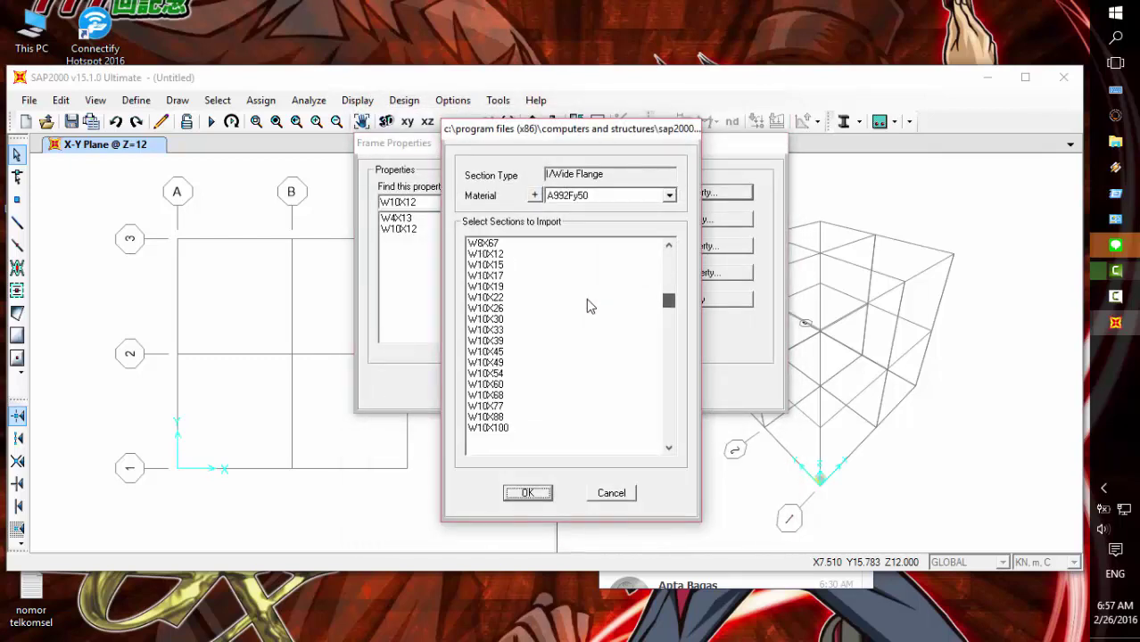
scroll(587, 305, down, 10)
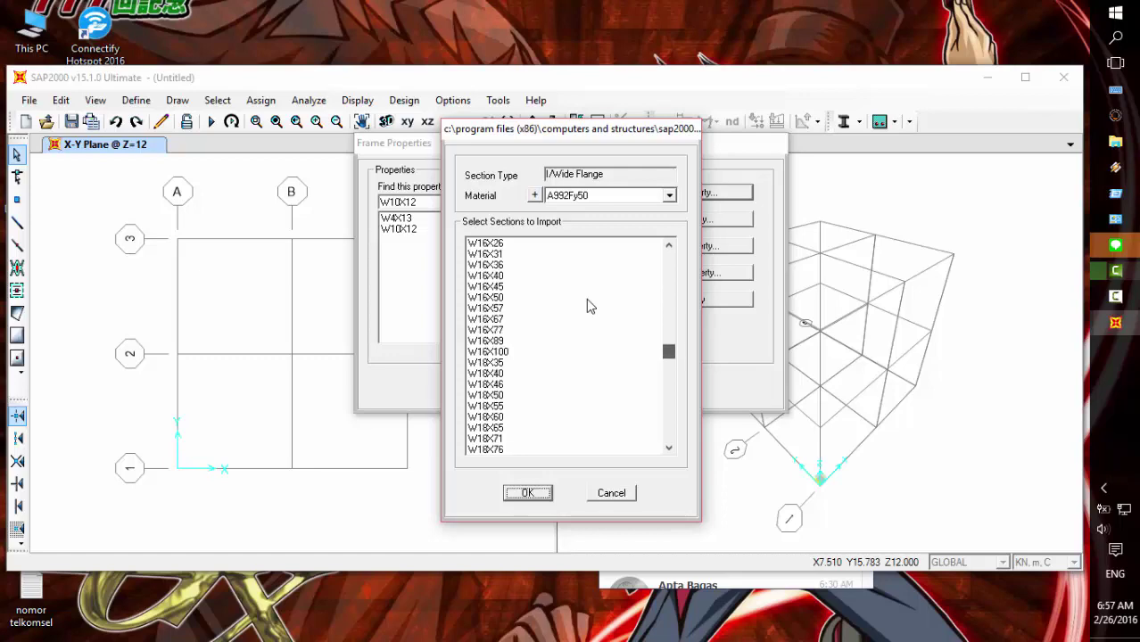
click(486, 363)
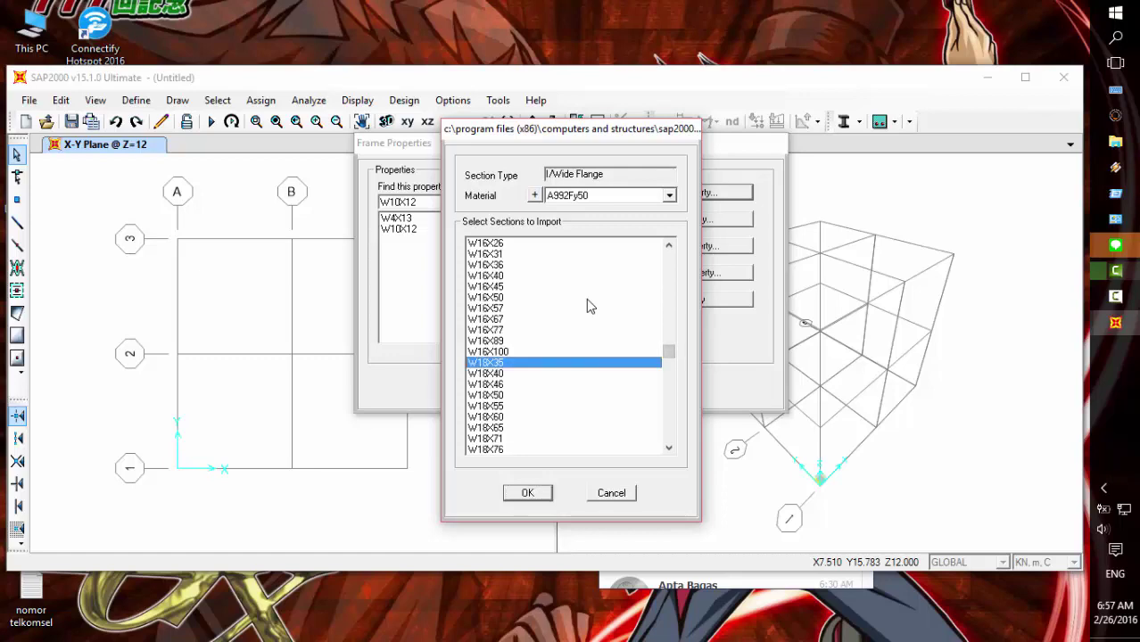
key(Return)
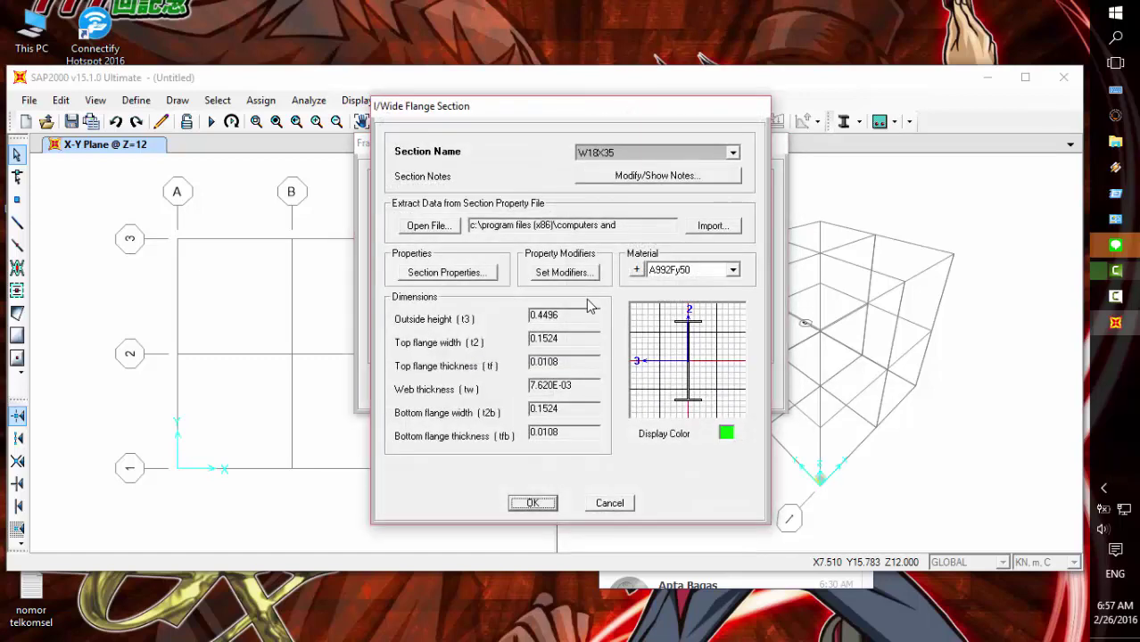
key(Return)
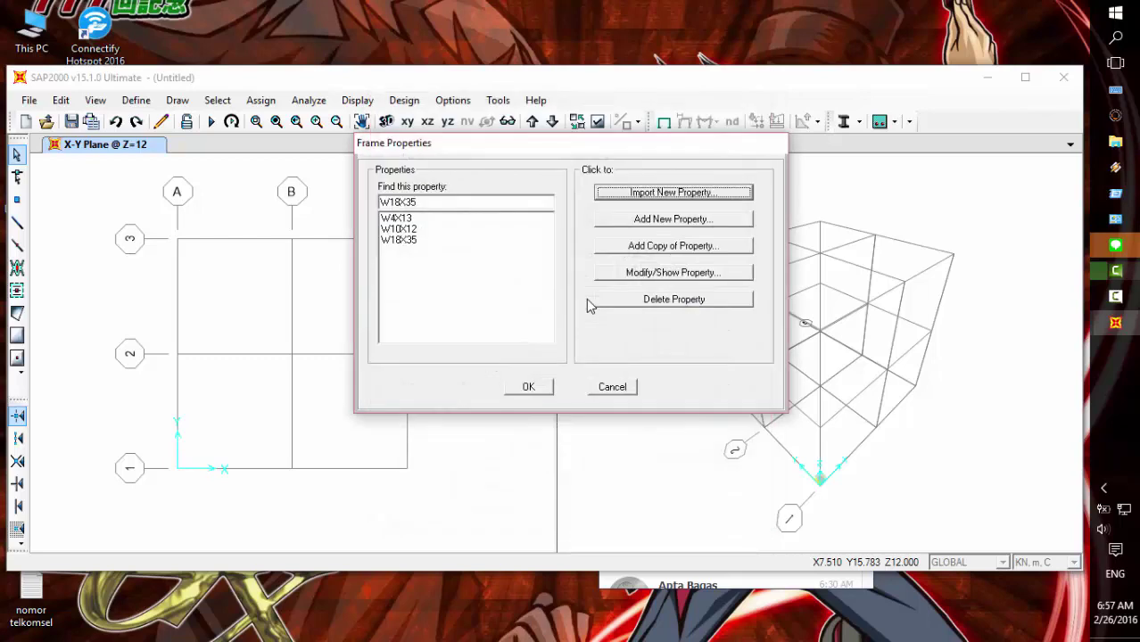
click(529, 387)
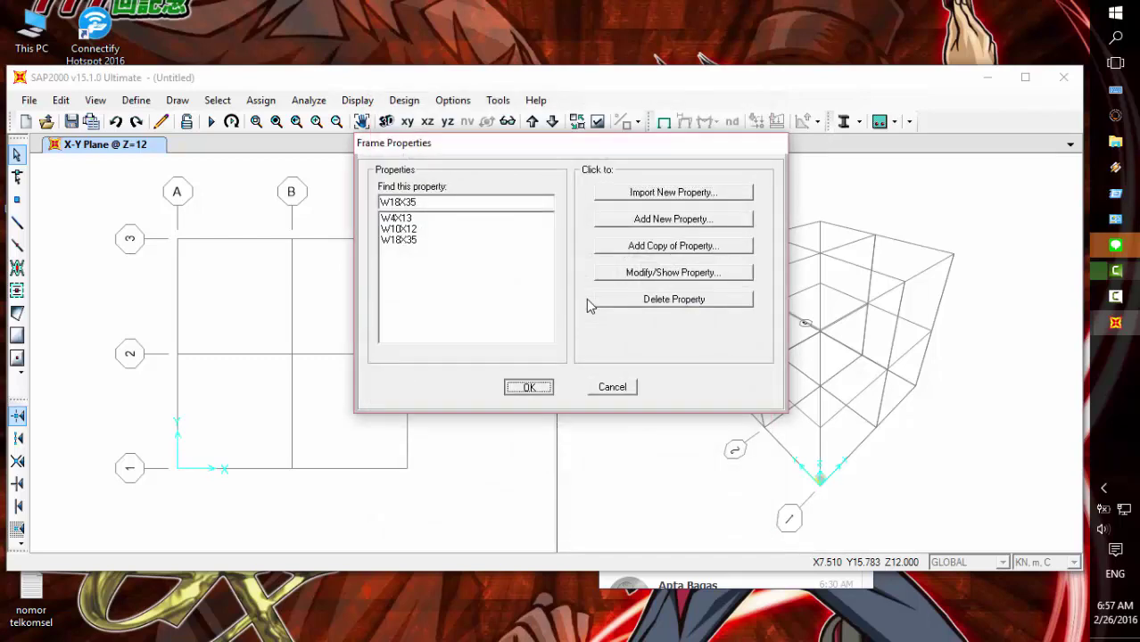
Step: Draw W10X12 straight frame columns at A, B and C on grid line 1 for the first storey, with connecting beams at Z=6
key(Return)
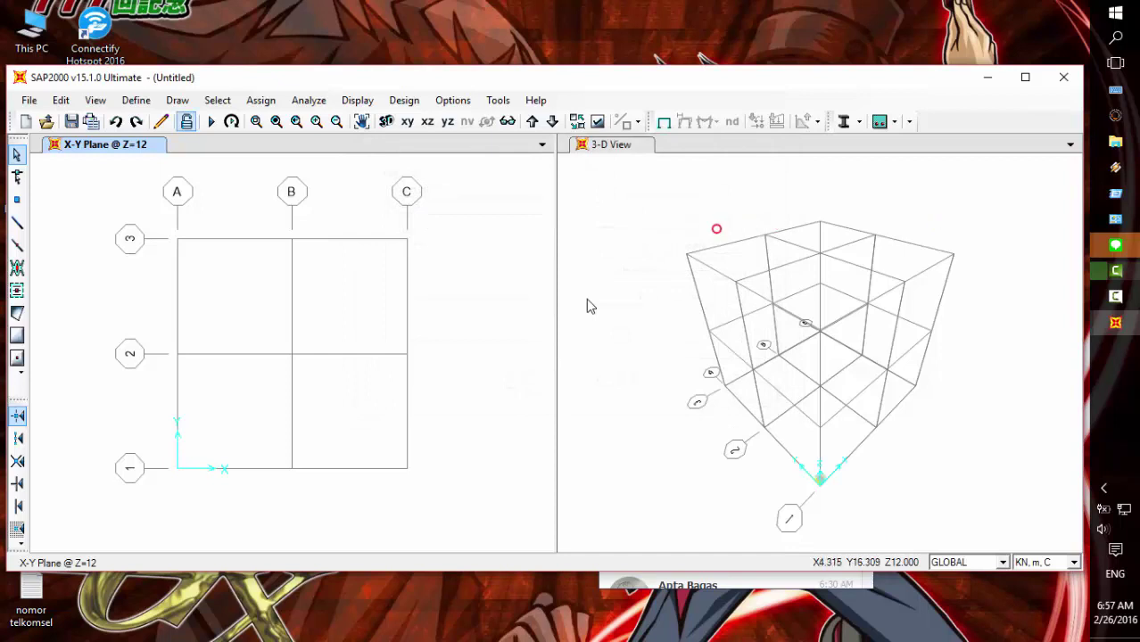
click(17, 223)
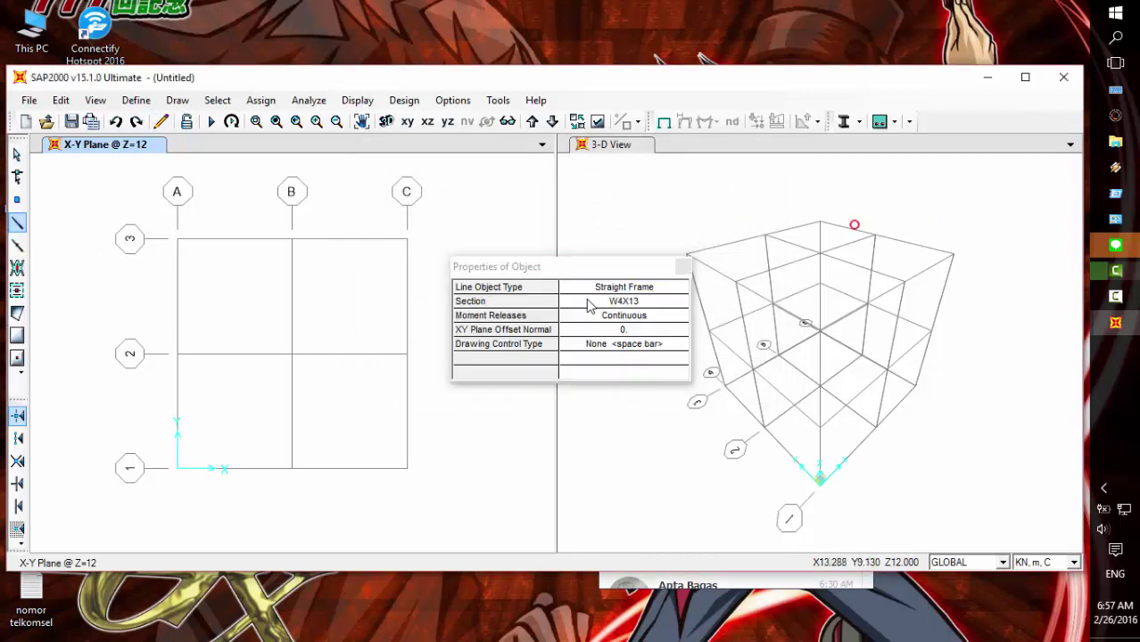
click(588, 303)
click(589, 304)
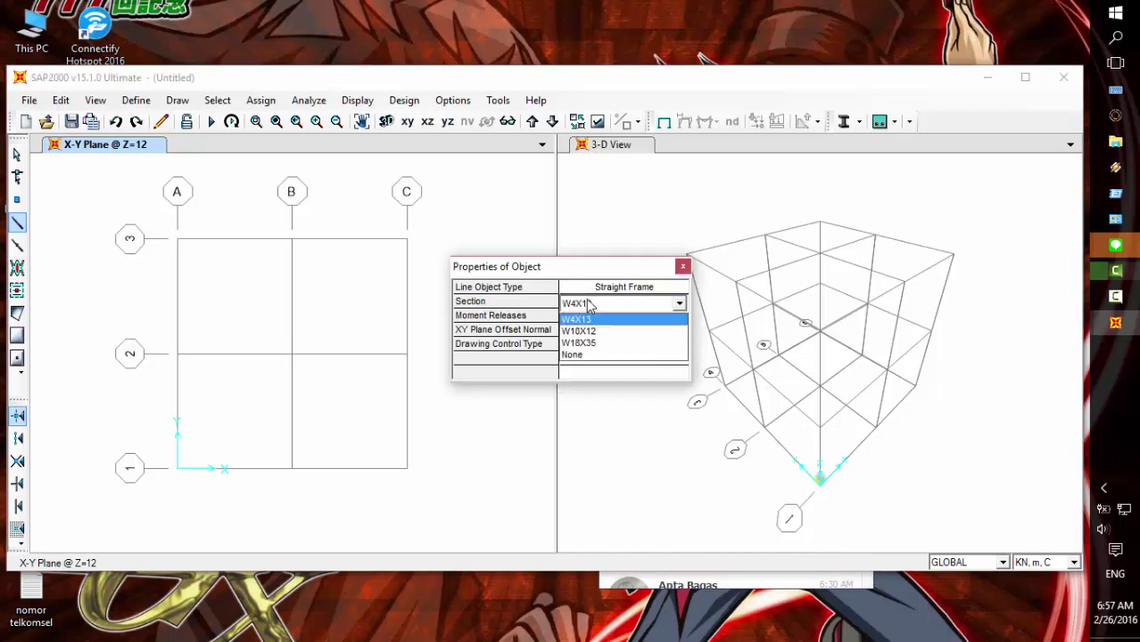
key(Down)
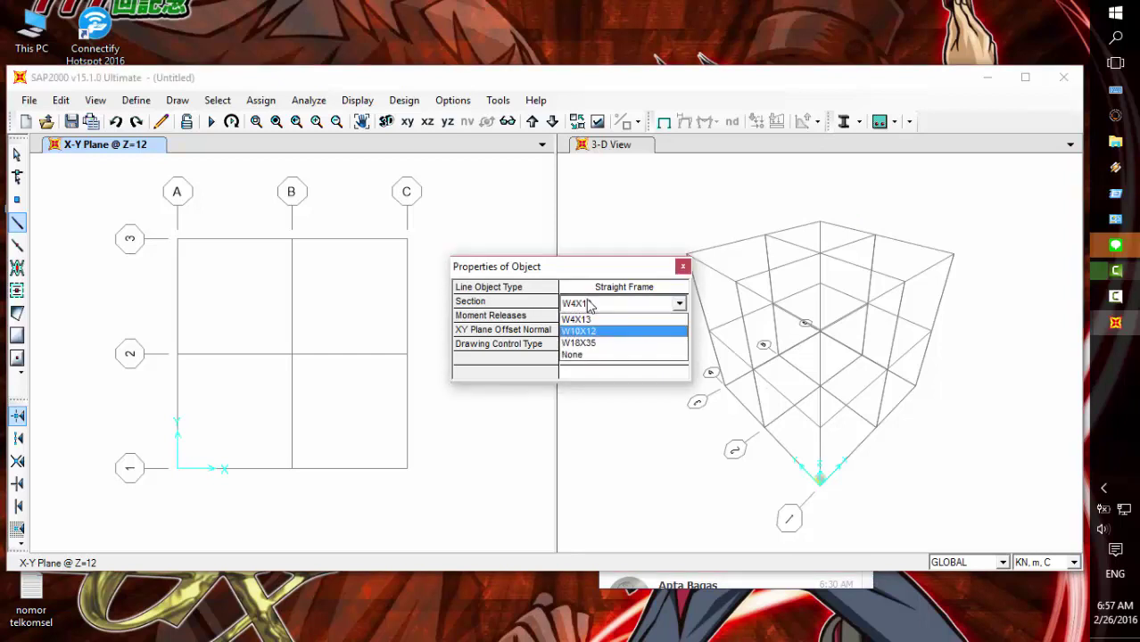
key(Return)
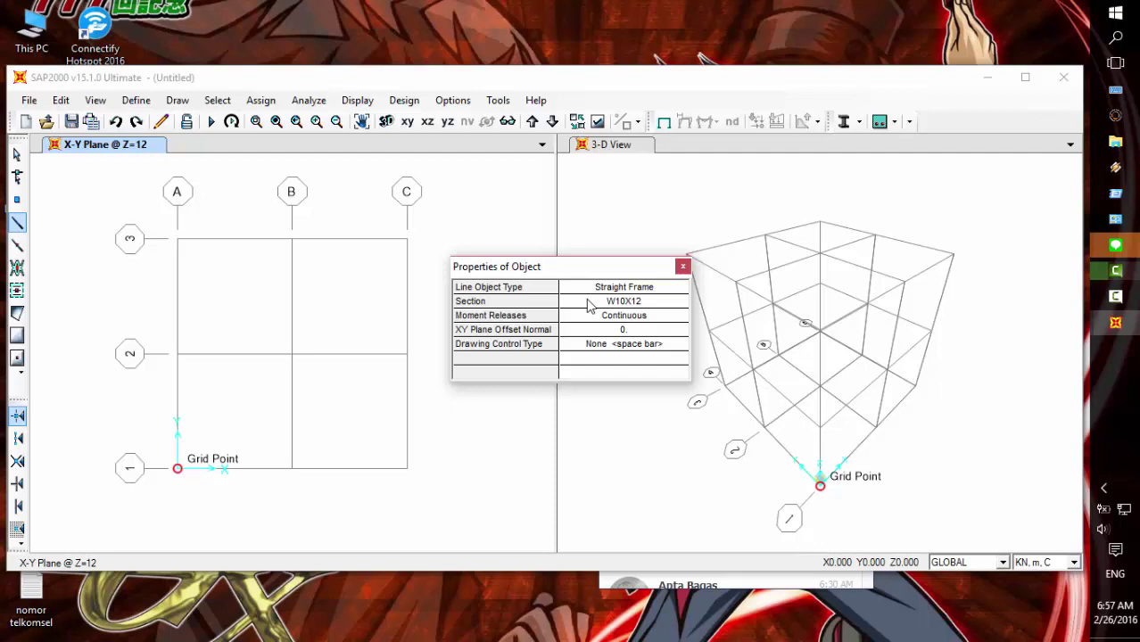
click(819, 486)
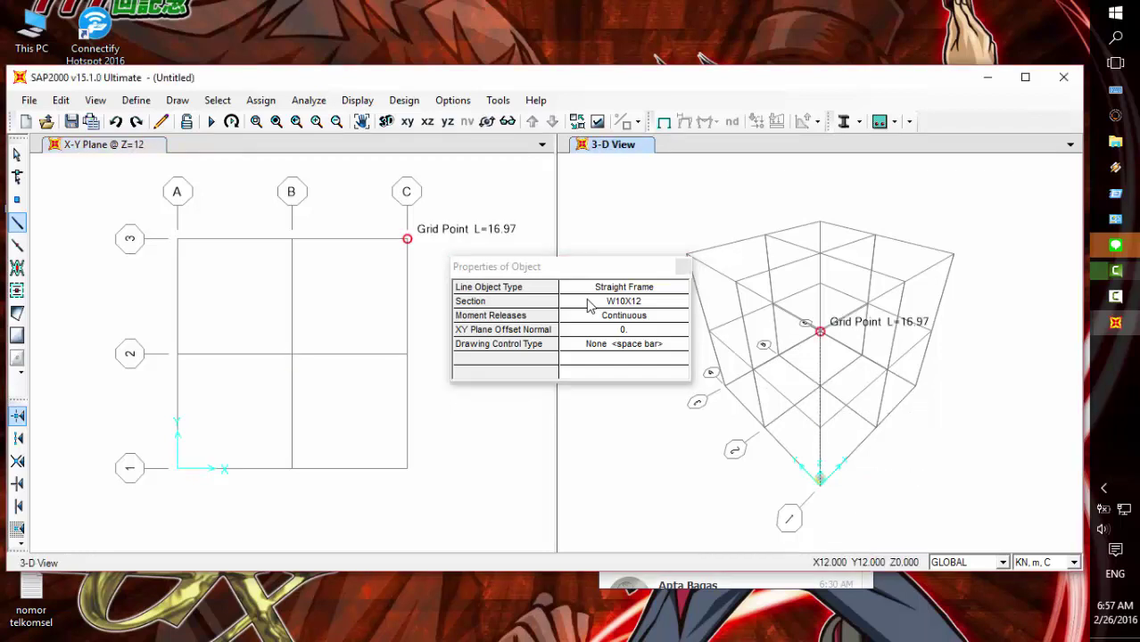
click(820, 429)
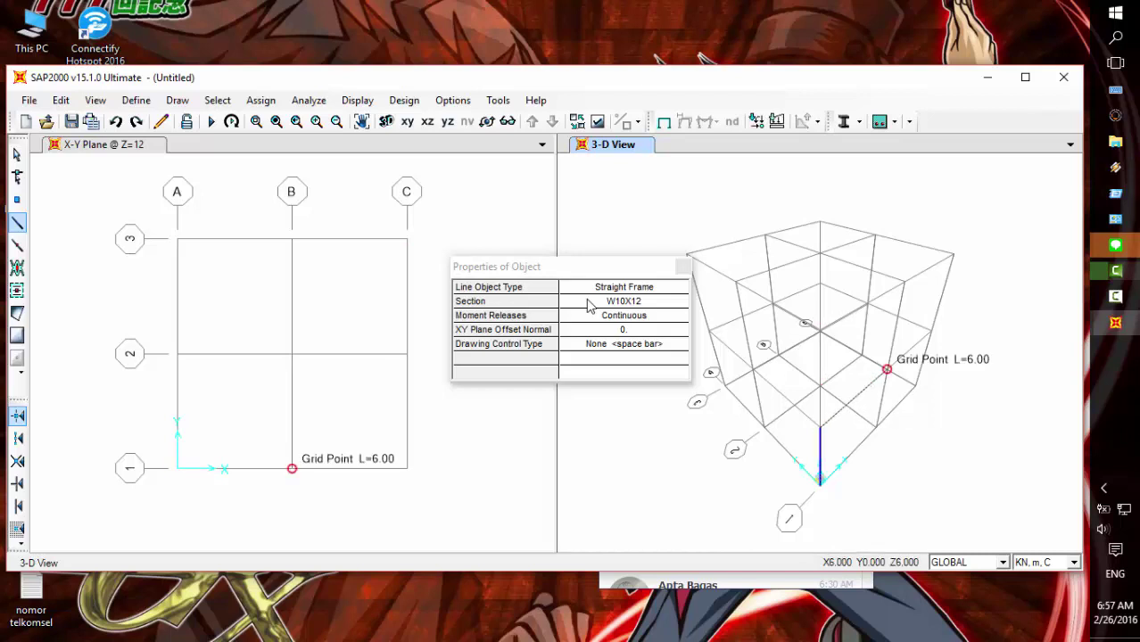
click(887, 368)
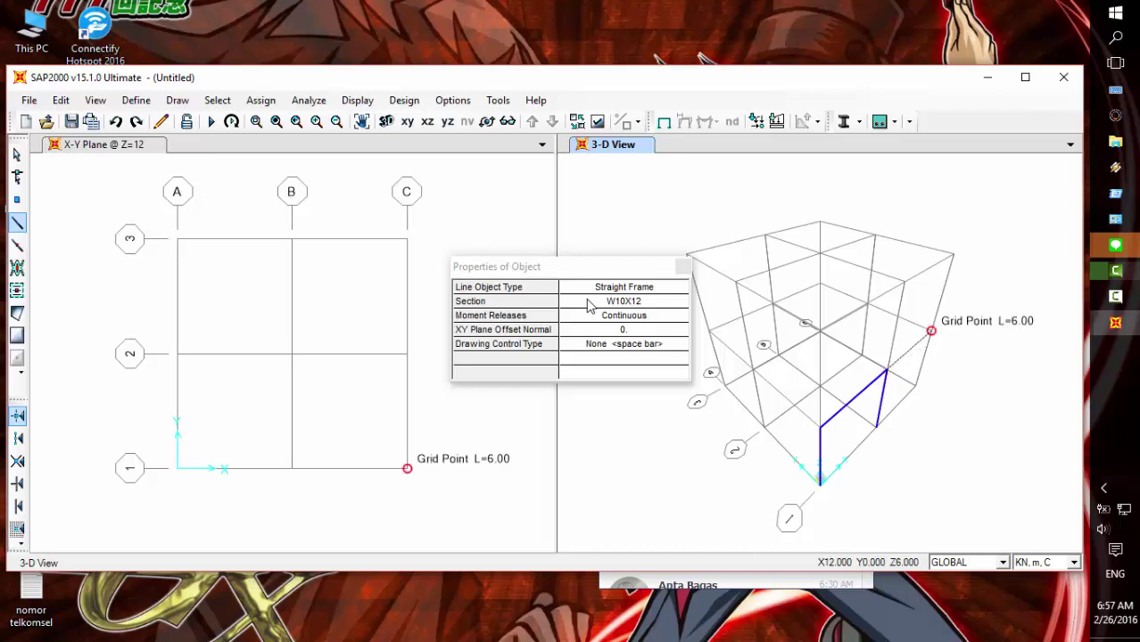
click(930, 331)
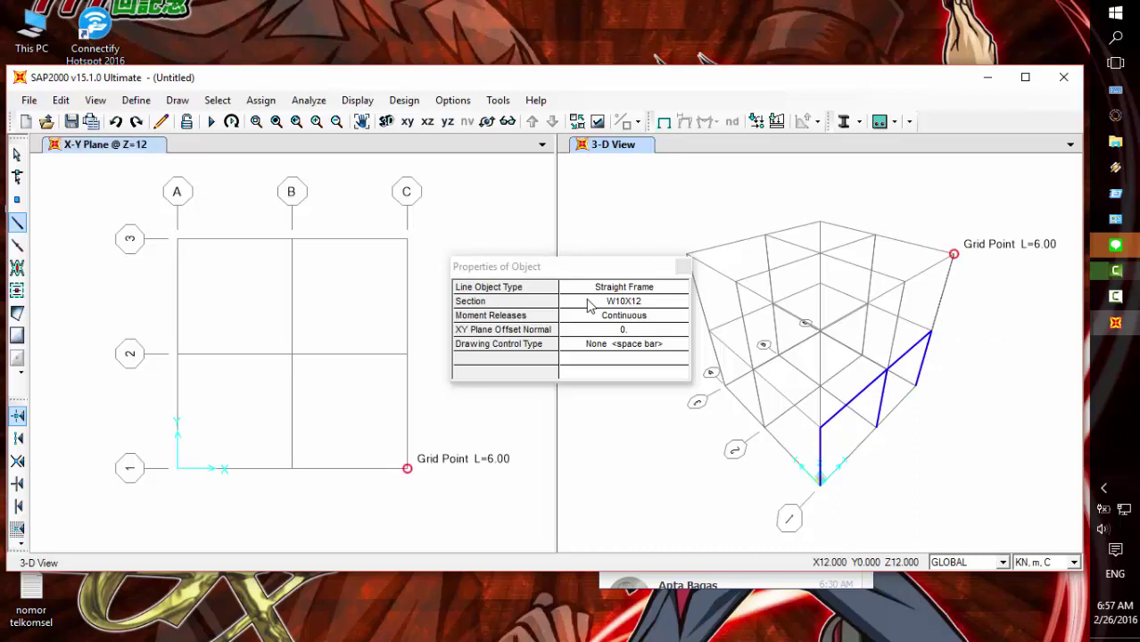
Step: Draw the second-storey W10X12 columns and Z=12 roof beams on grid line 1, closing the frame at A
click(953, 256)
click(903, 281)
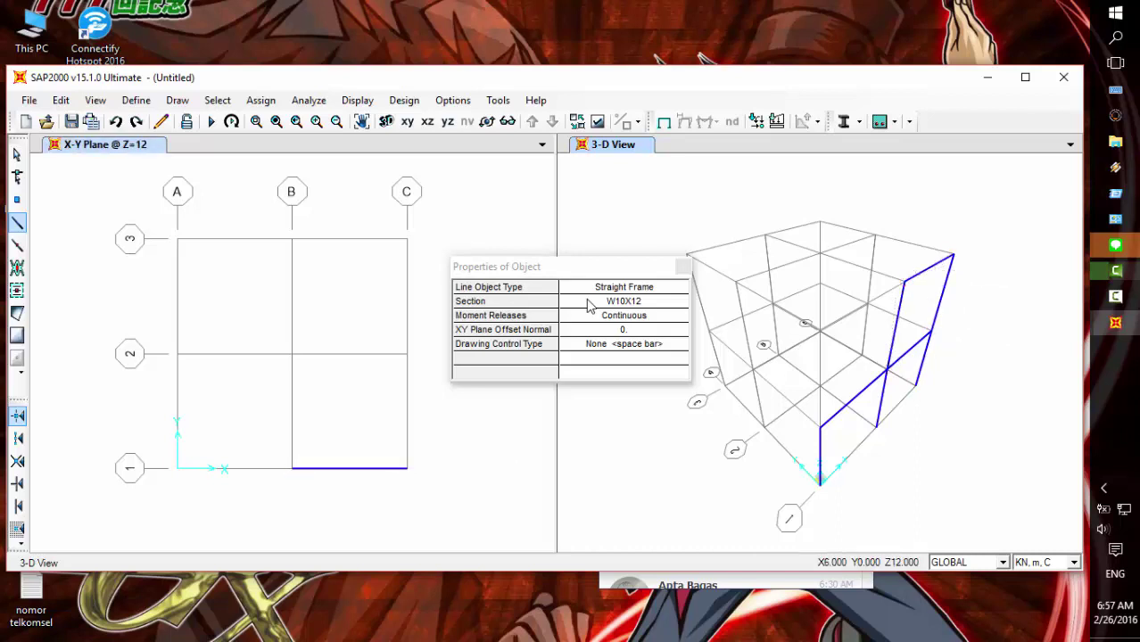
click(820, 331)
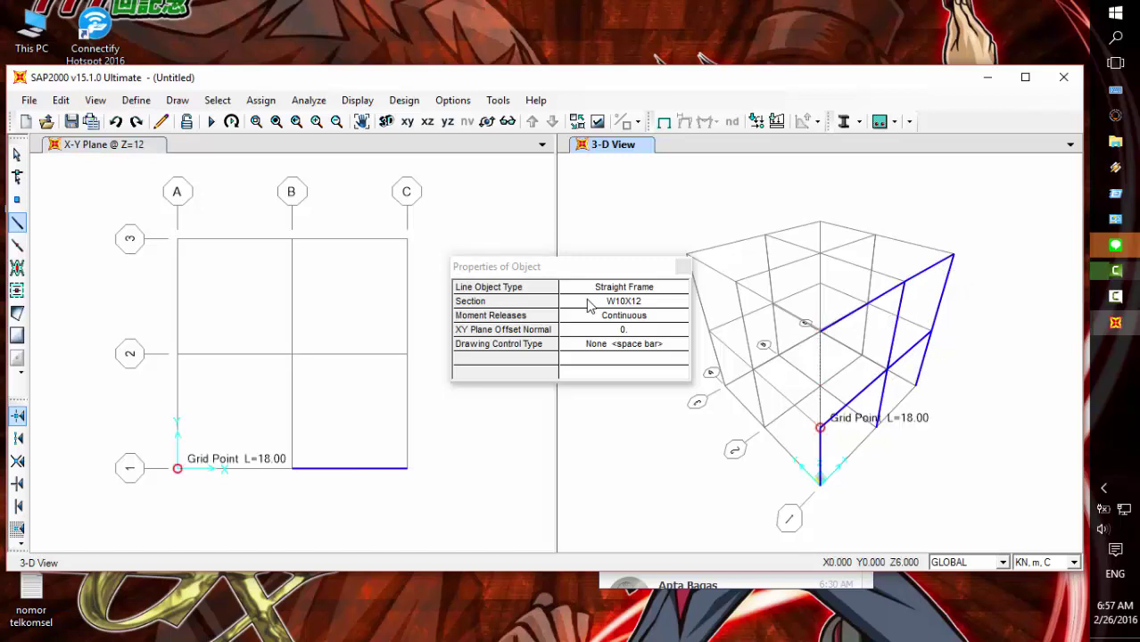
click(821, 427)
key(Escape)
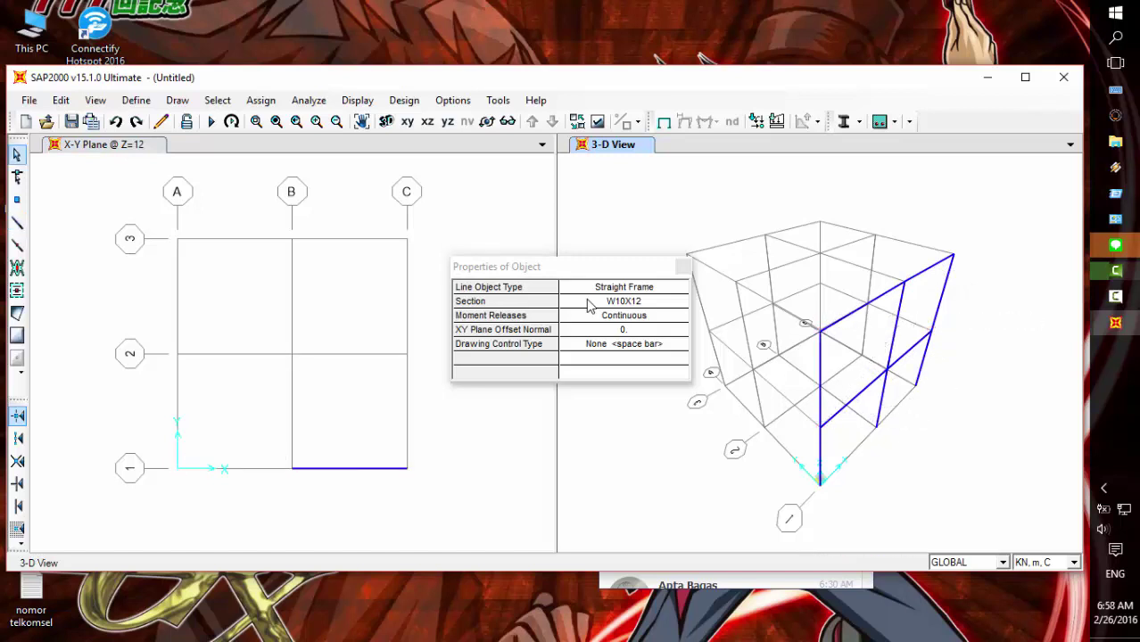
Step: Select the grid line 1 frame, try pasting a copy with a Delta Y of 6 m, and undo the paste
drag(992, 497, 685, 233)
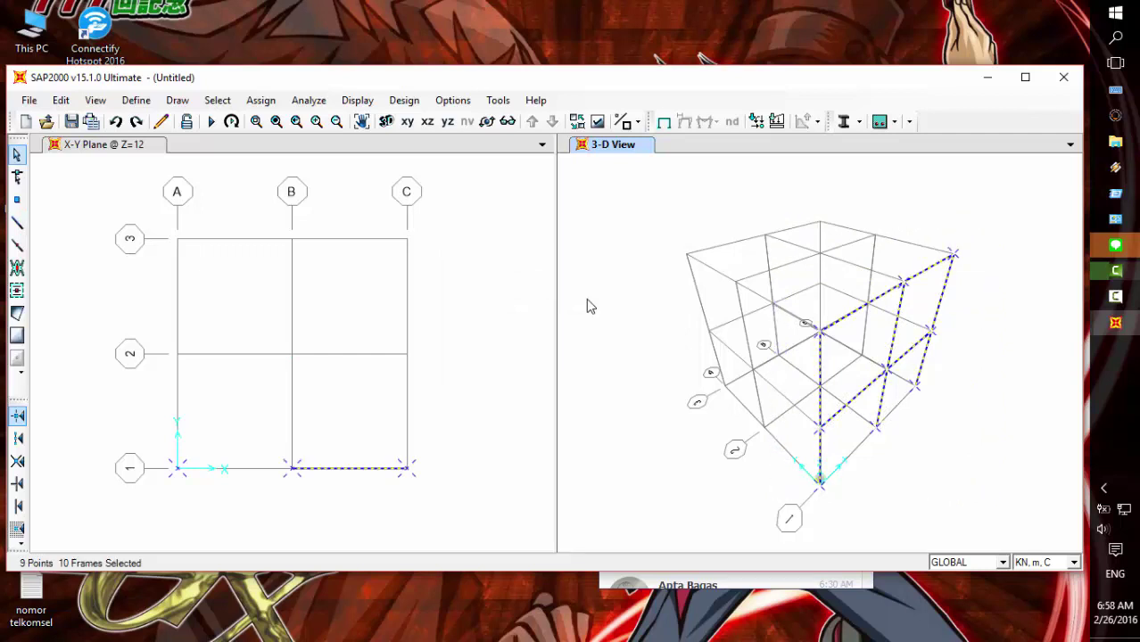
key(ctrl+v)
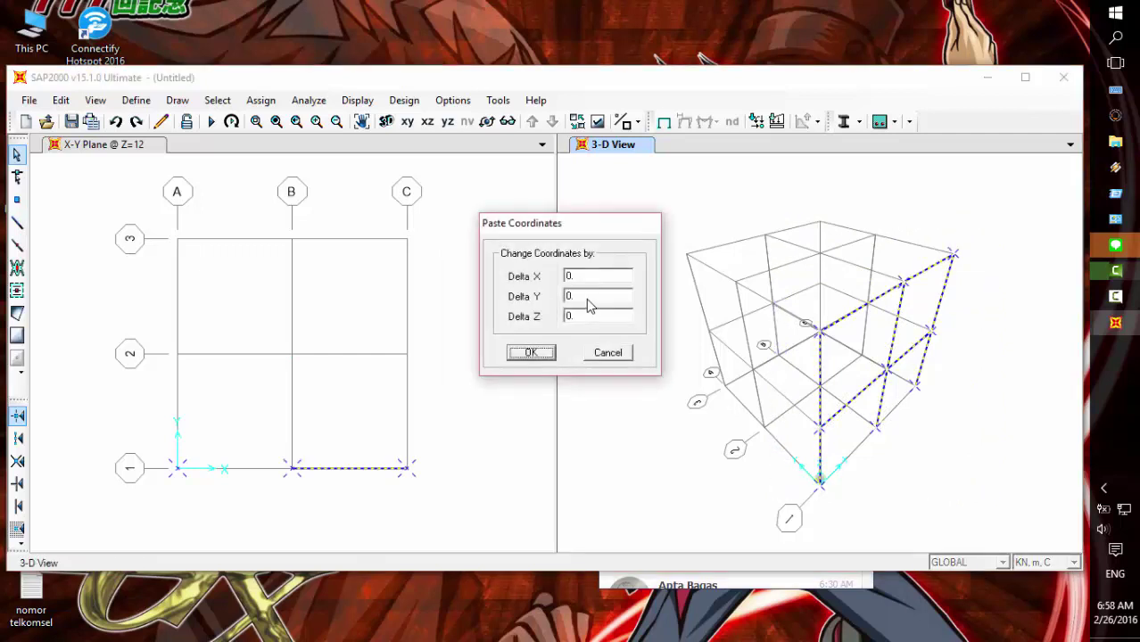
double_click(588, 298)
text(6)
key(Return)
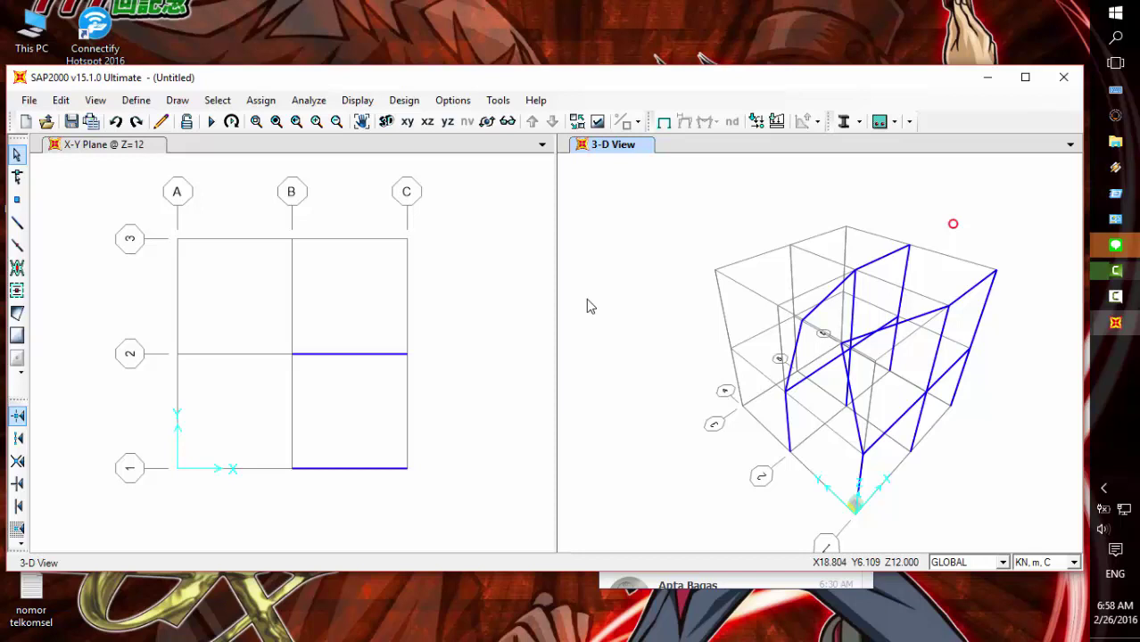
key(ctrl+z)
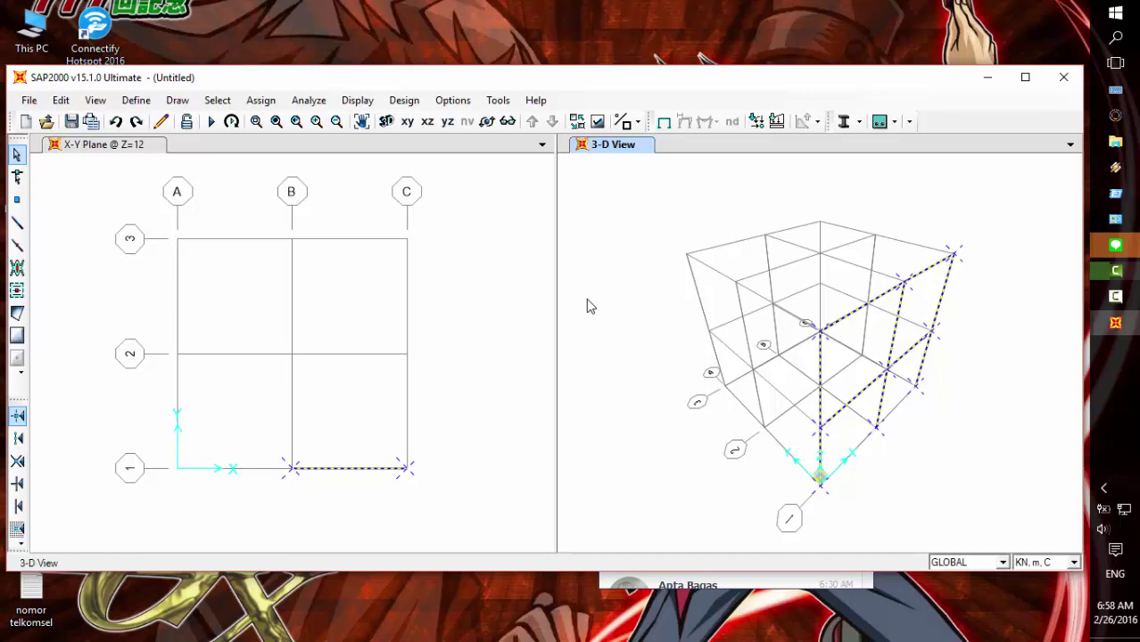
Step: Try pasting the copied frame again at a Delta Y of 6 m and undo the paste
key(ctrl+v)
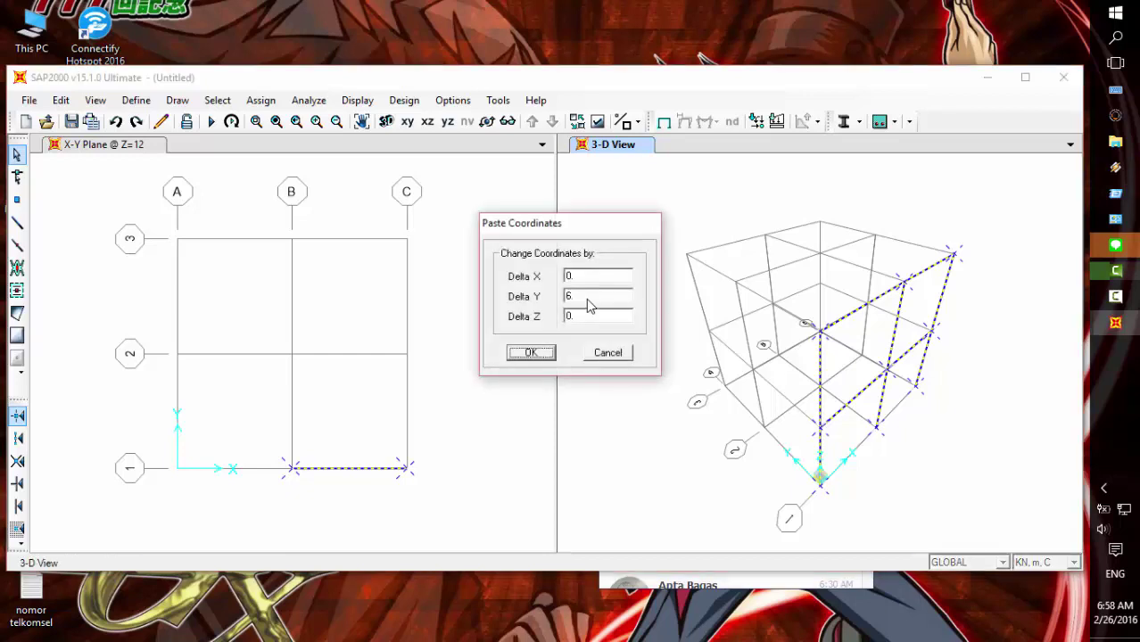
double_click(589, 303)
key(Return)
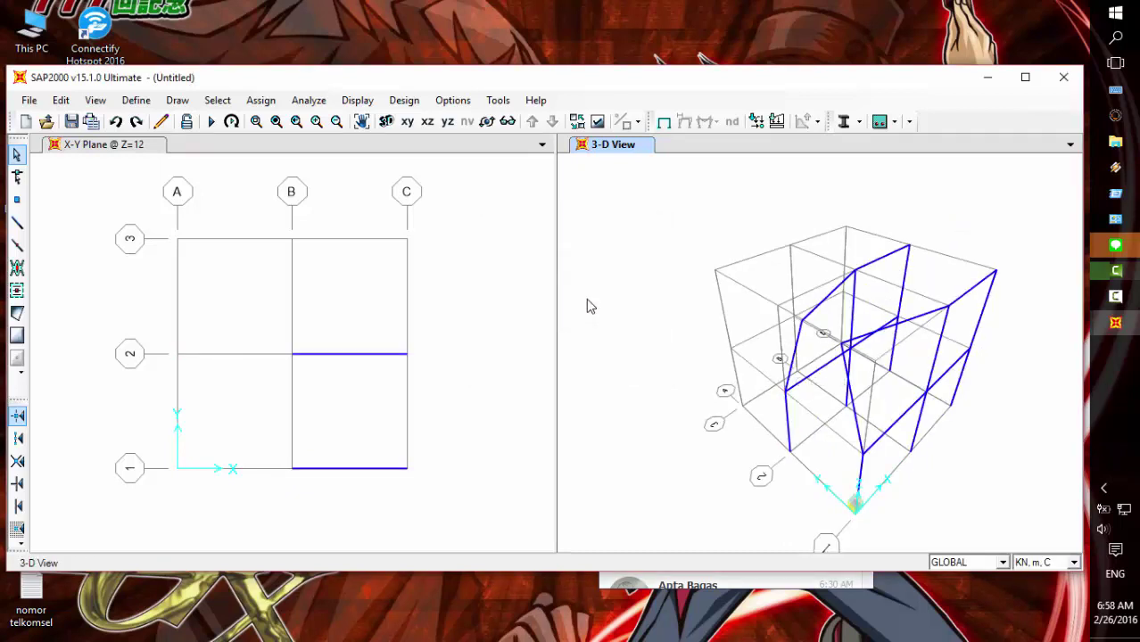
key(ctrl+z)
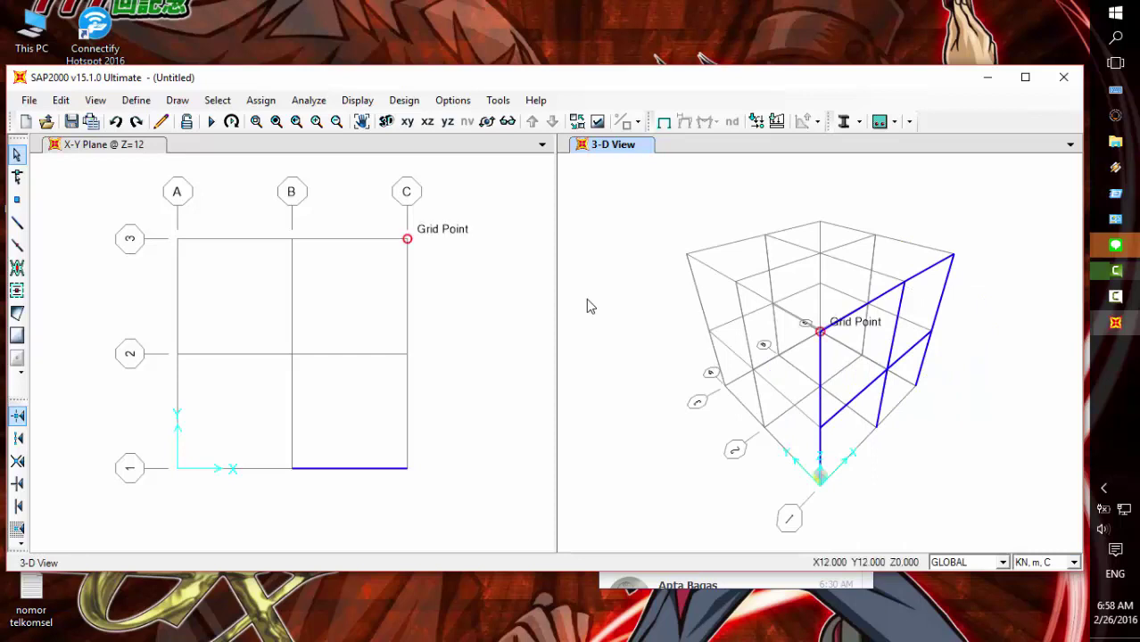
Step: Delete the two misdrawn members that close the upper storey between grid lines A and B
click(863, 306)
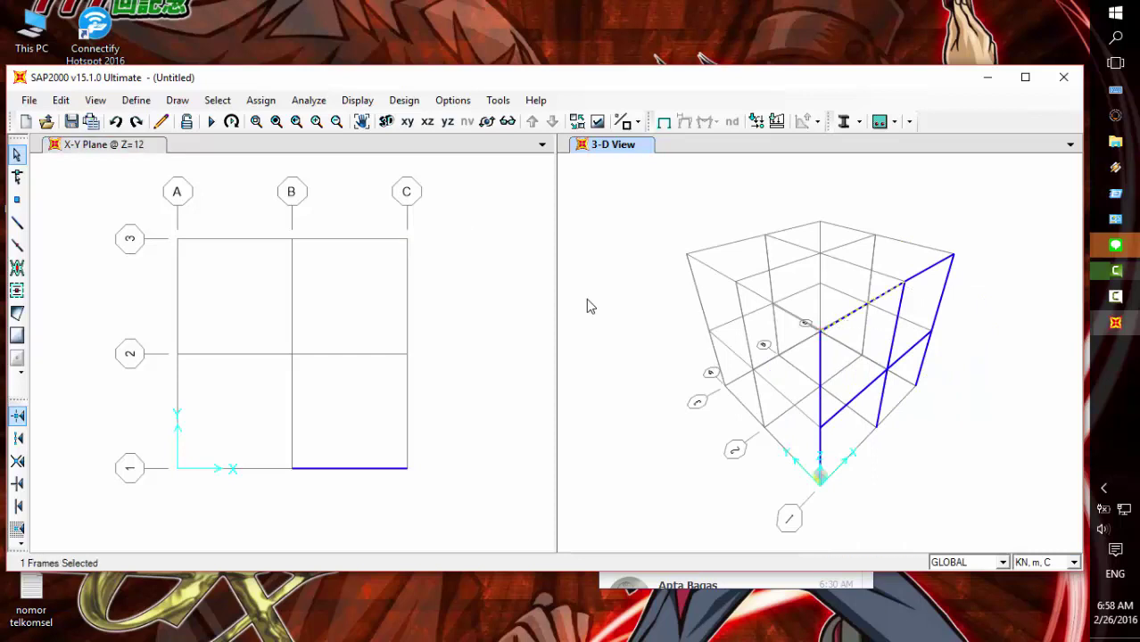
click(819, 373)
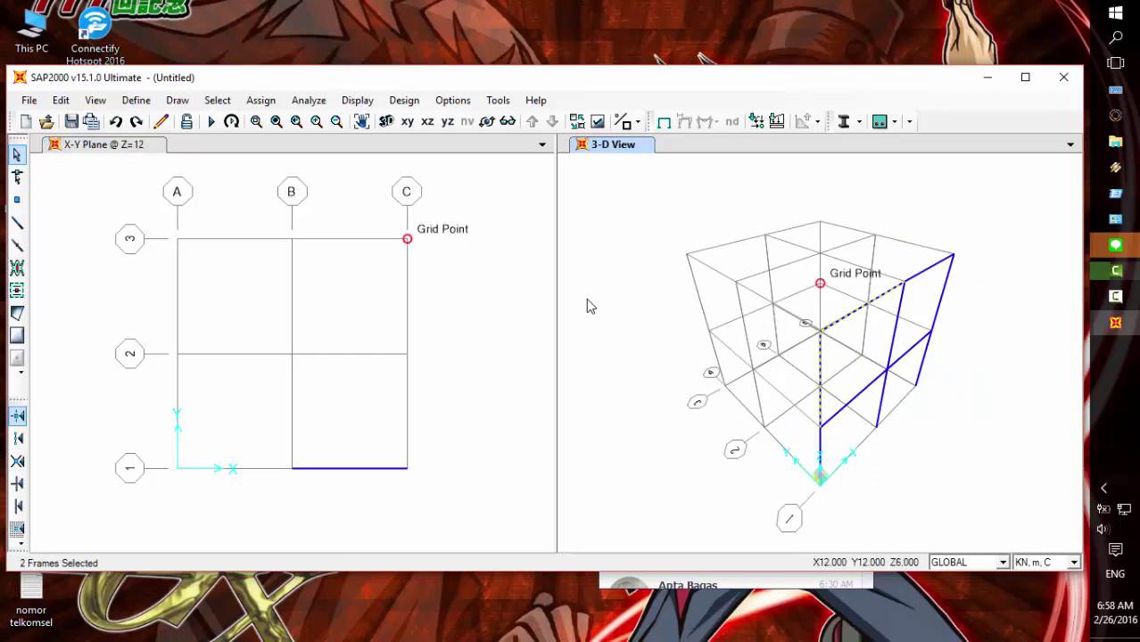
key(Delete)
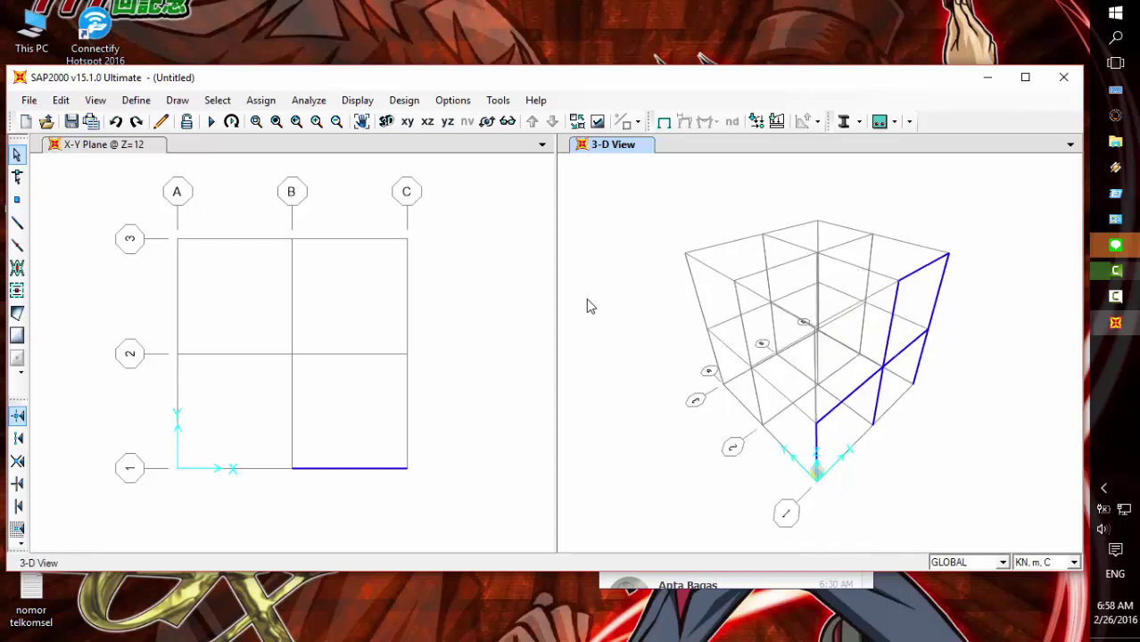
Step: In the X-Z plane at Y=0, draw the W10X12 roof beam from B to A and the upper column at A
click(470, 201)
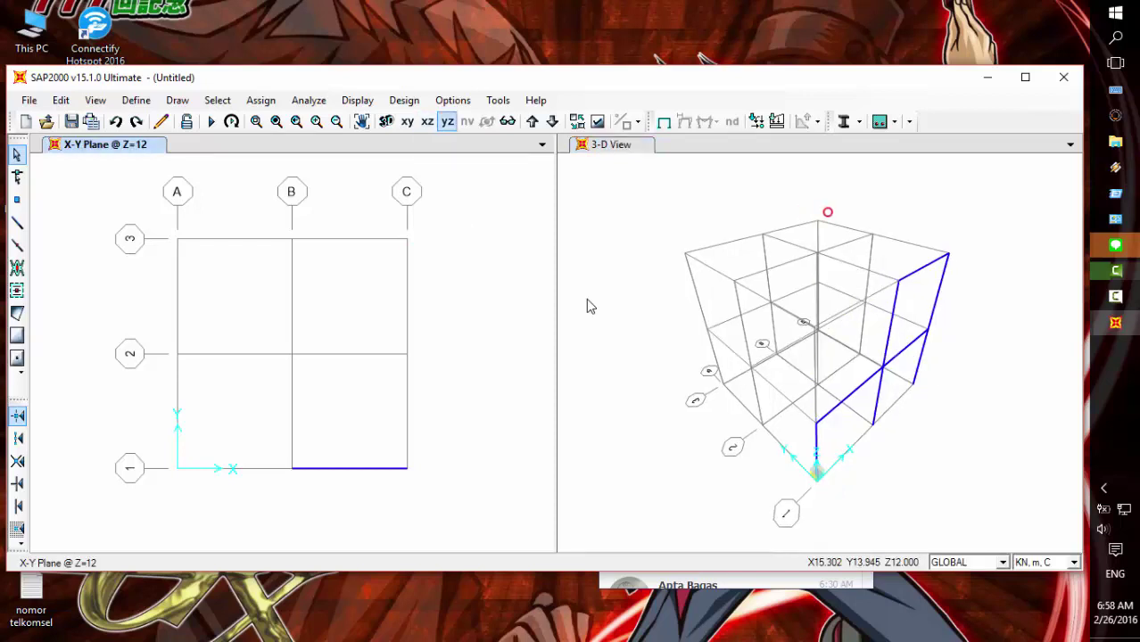
click(427, 122)
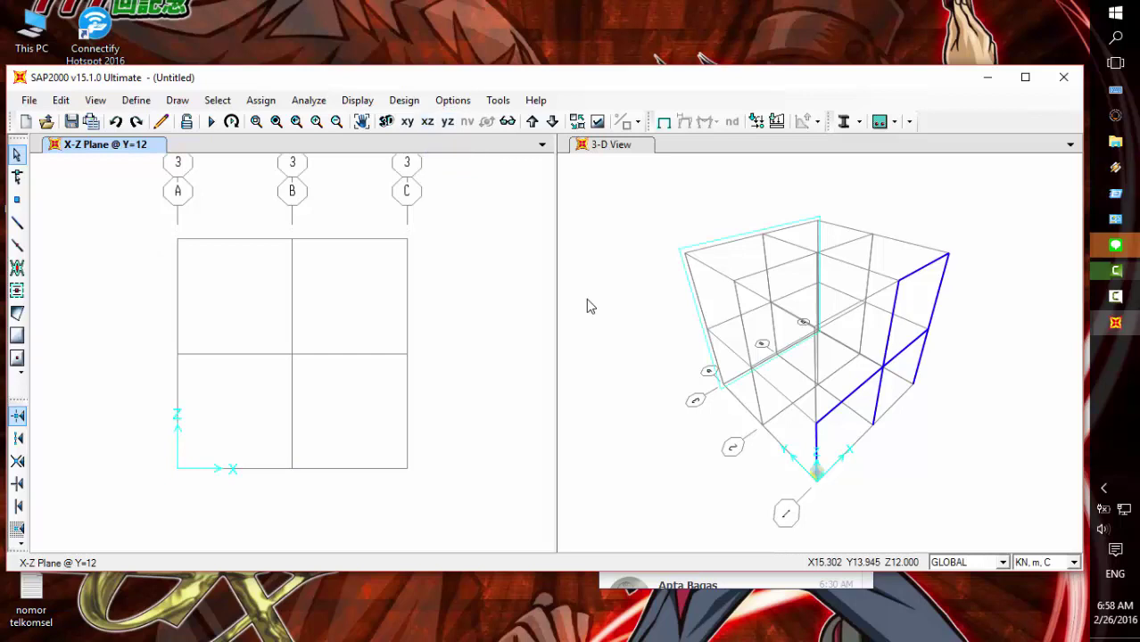
click(552, 121)
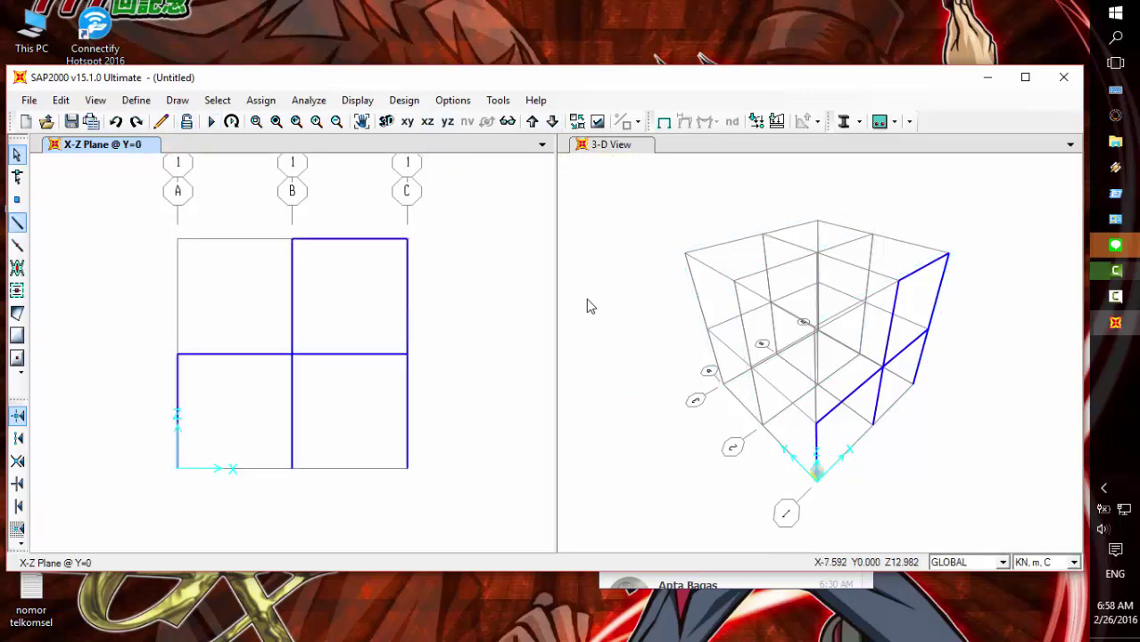
click(17, 223)
click(292, 240)
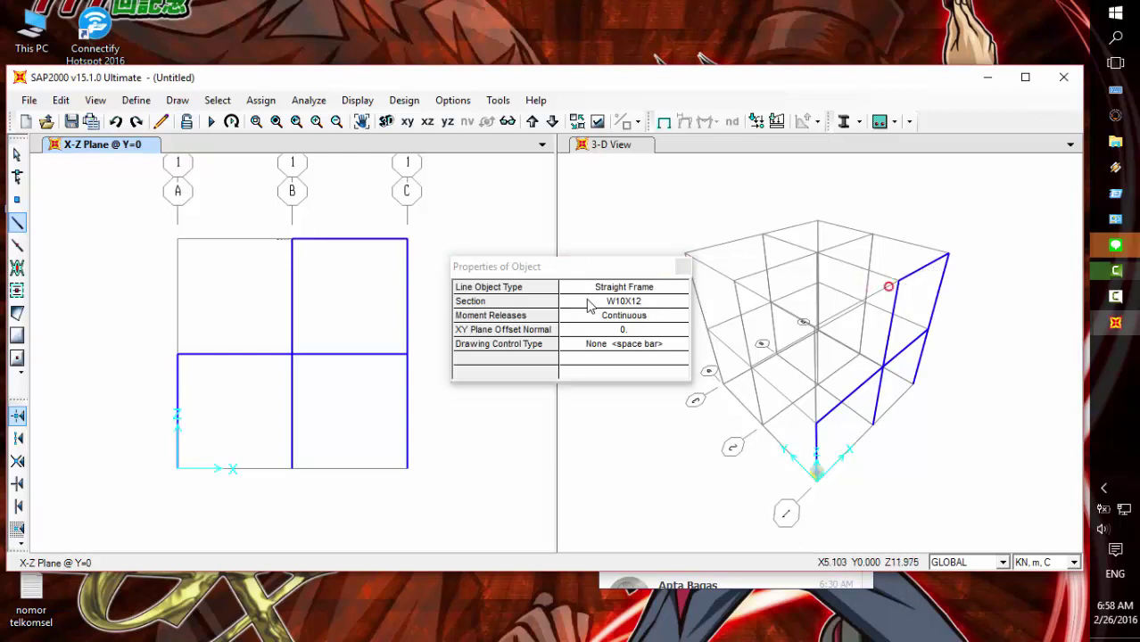
click(177, 239)
click(177, 354)
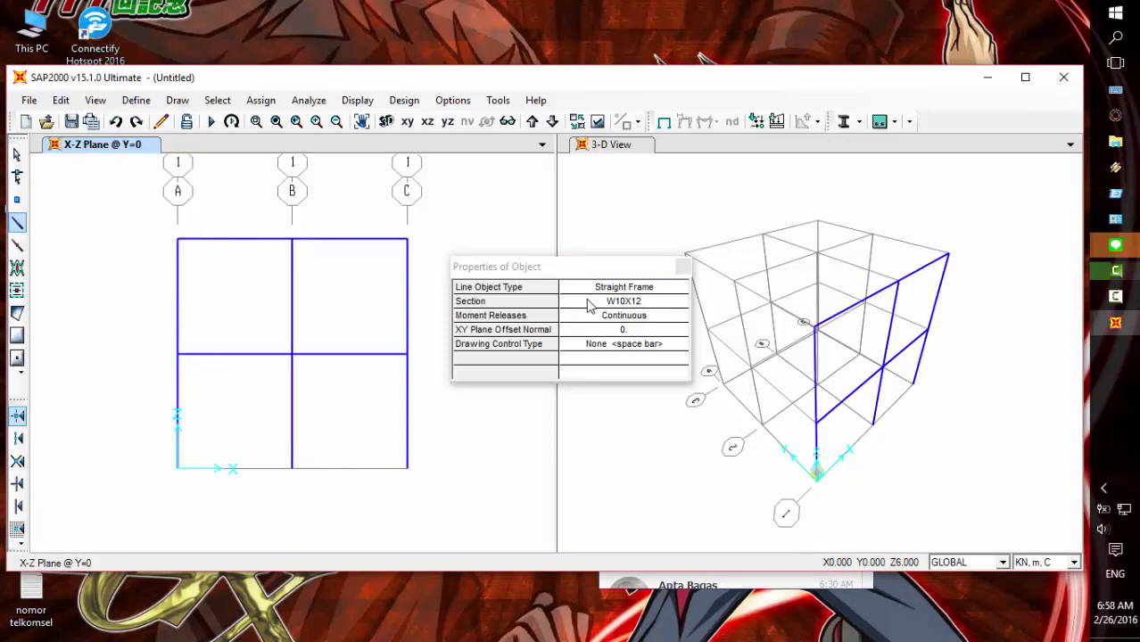
key(Escape)
key(Escape)
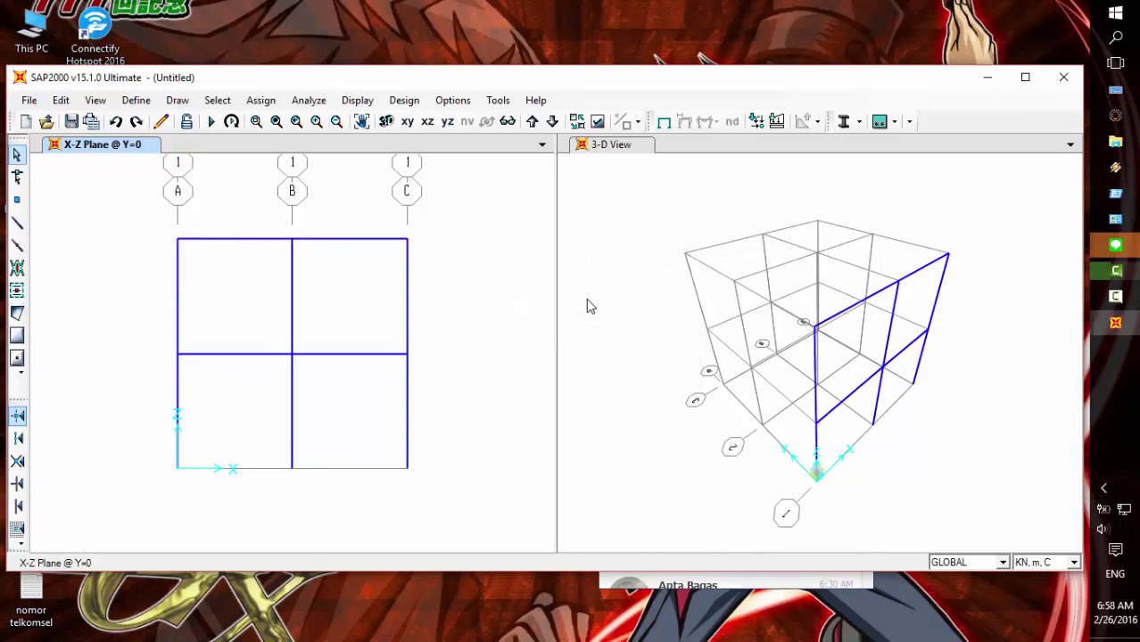
Step: Select the whole grid line 1 frame and paste copies of it at Delta Y of 6 m and 12 m
click(587, 306)
key(ctrl+shift+a)
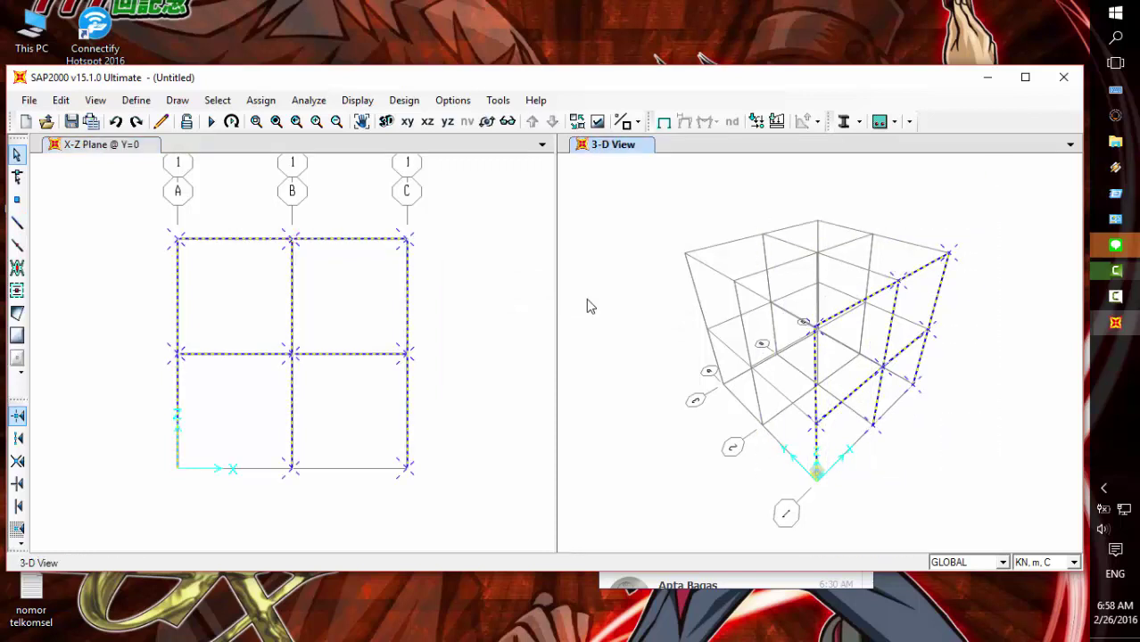
key(ctrl+v)
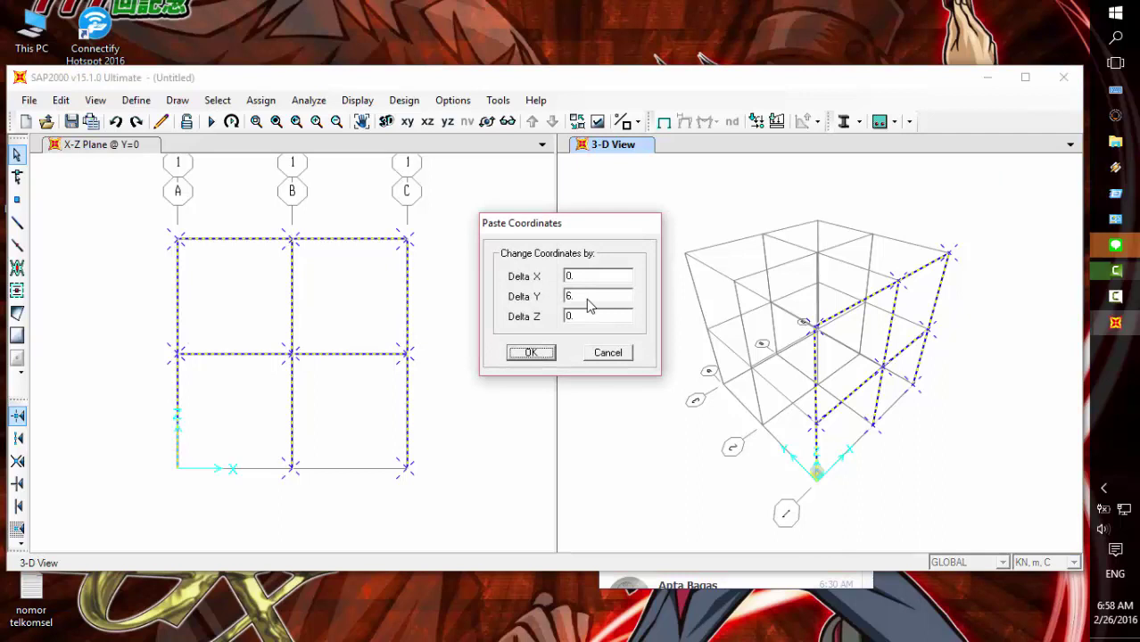
key(Return)
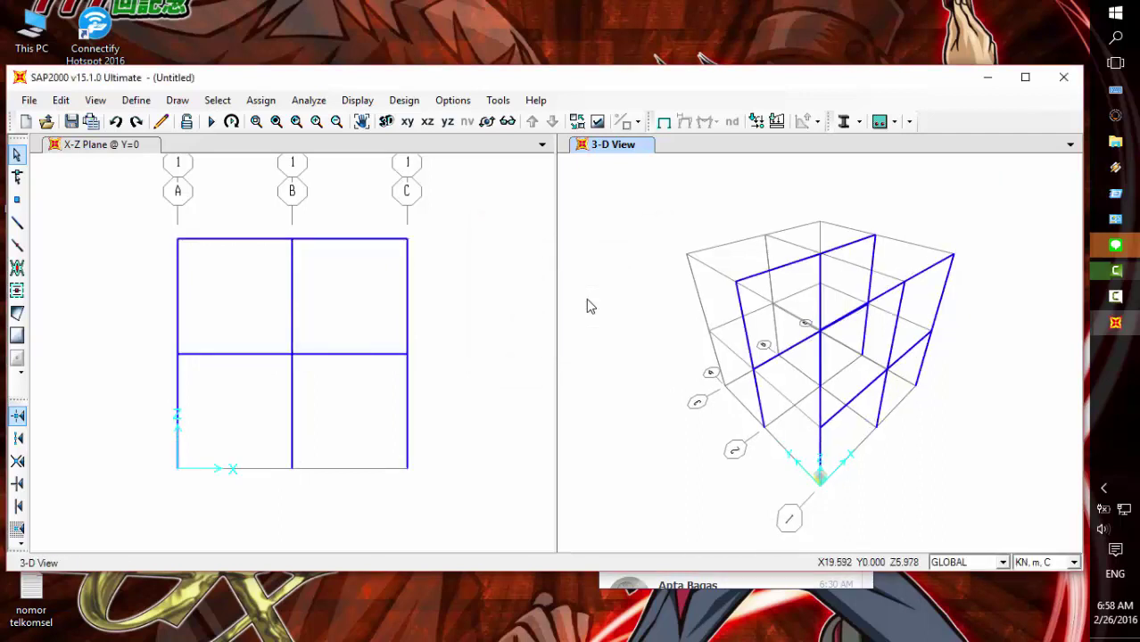
key(ctrl+v)
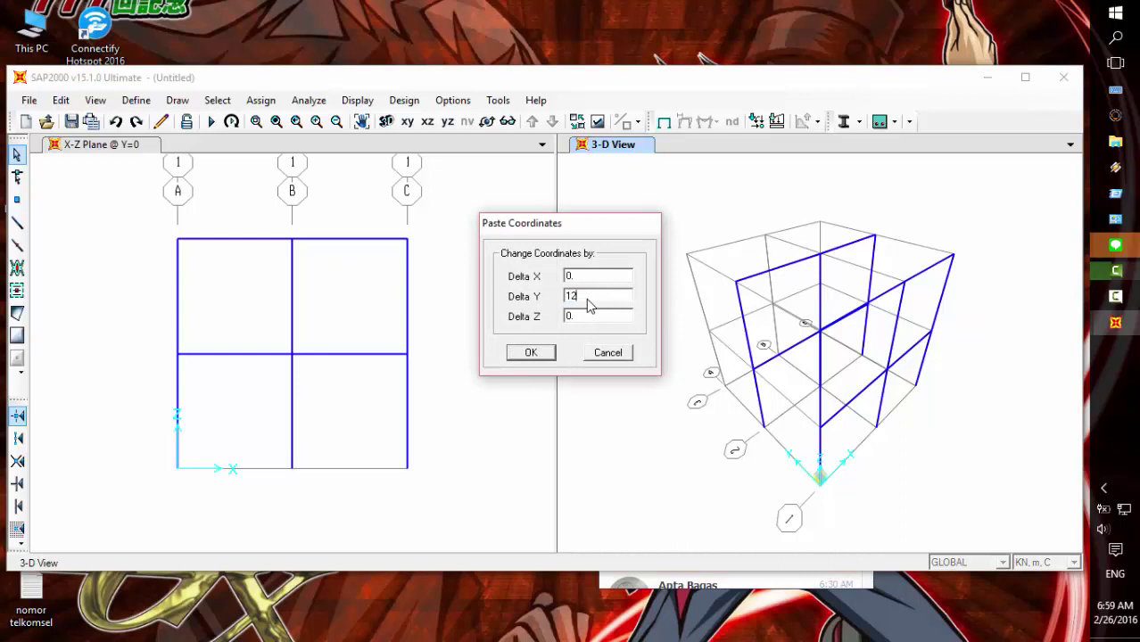
key(Return)
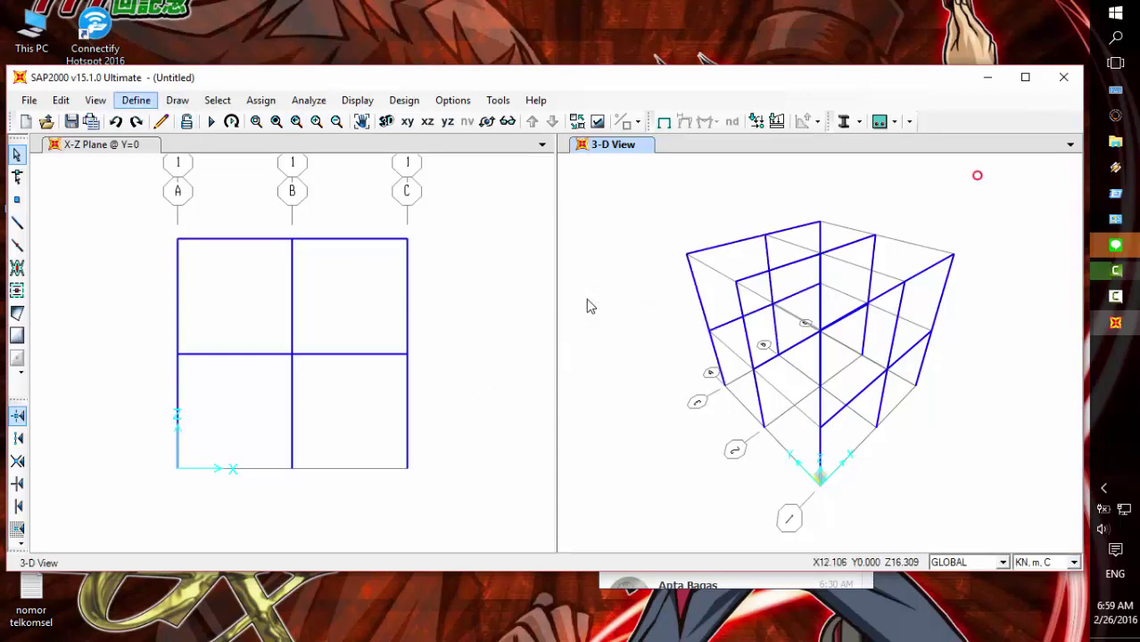
Step: In the 3-D view, draw W10X12 straight frame beams along grid lines A and C to link the three frames at both storey levels
click(17, 223)
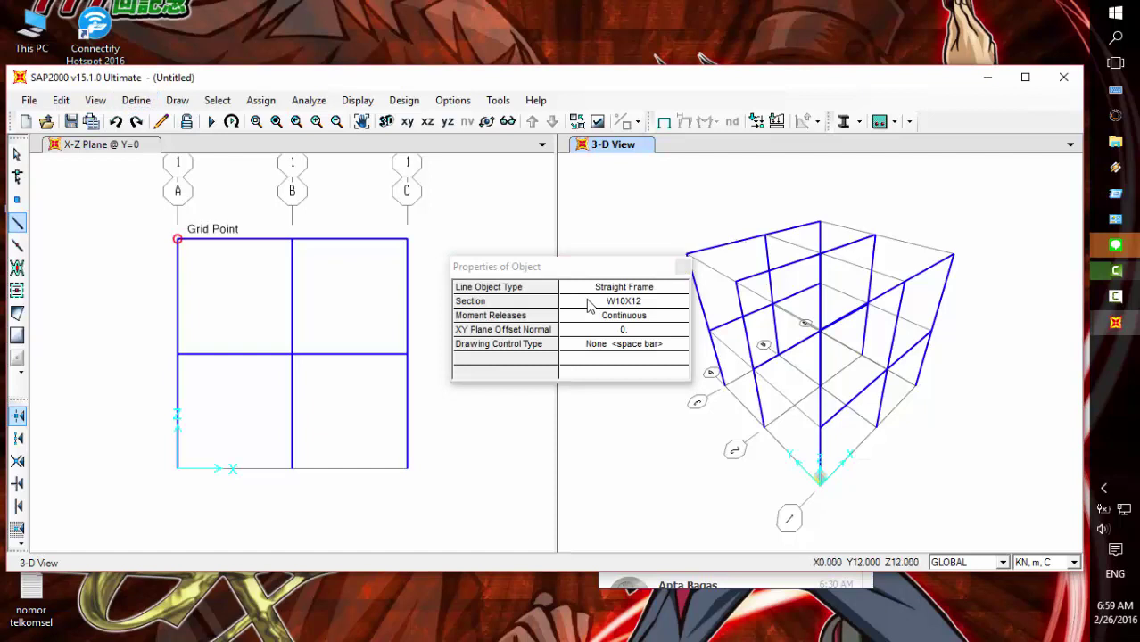
drag(629, 265, 546, 265)
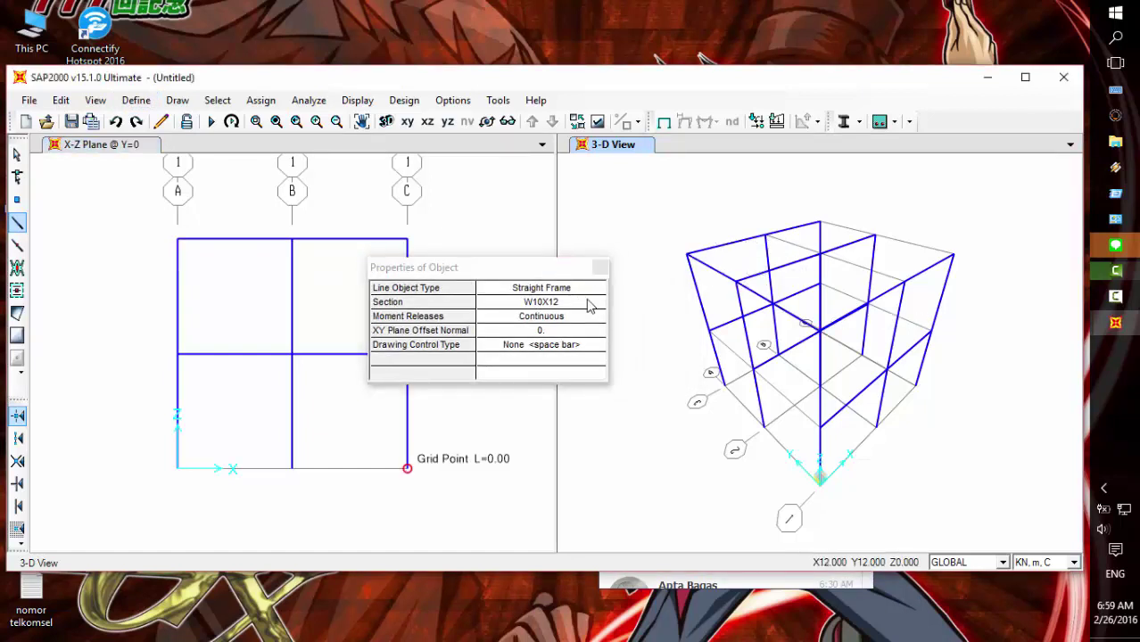
key(Escape)
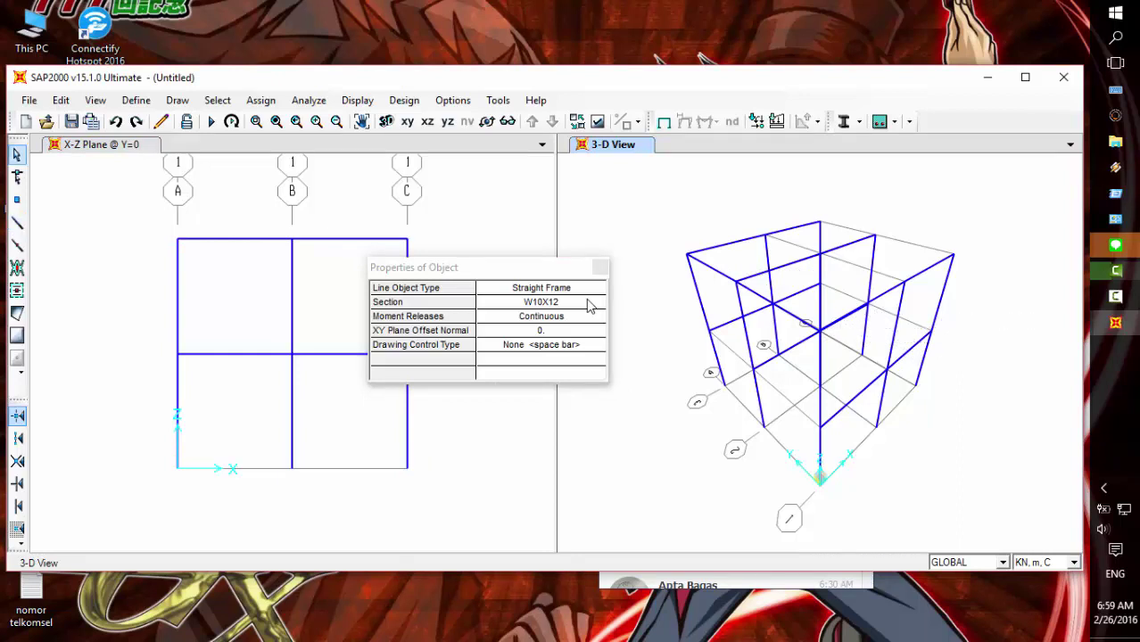
click(17, 223)
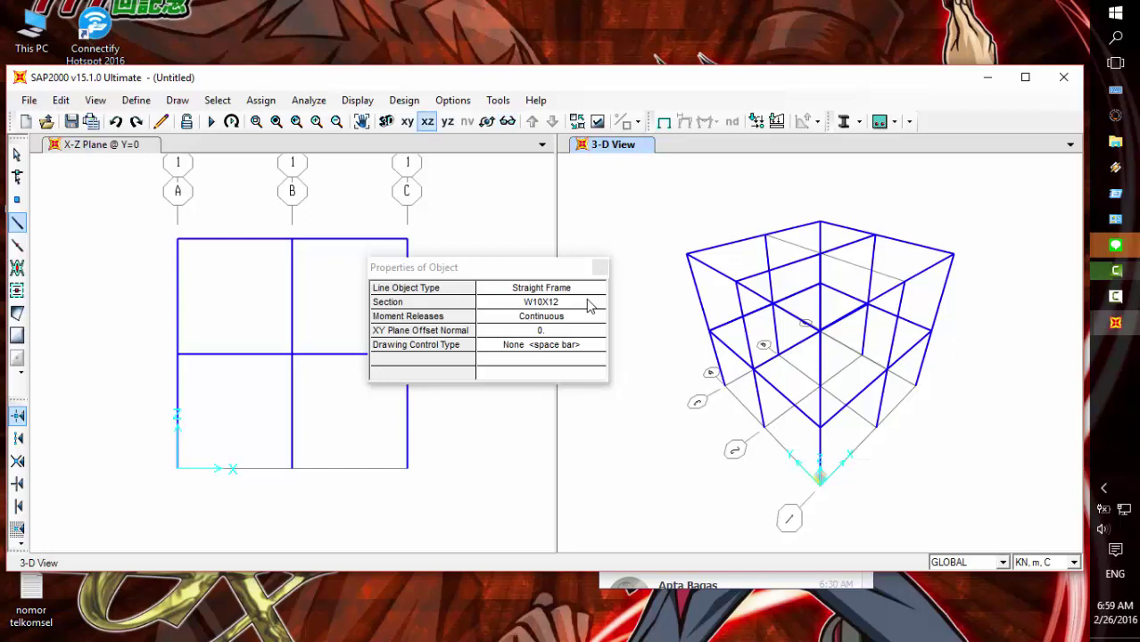
Step: In the X-Y plane at Z=12, draw the missing W10X12 beam on line A between 2 and 1, plus the line B beams from 1 to 3
click(408, 121)
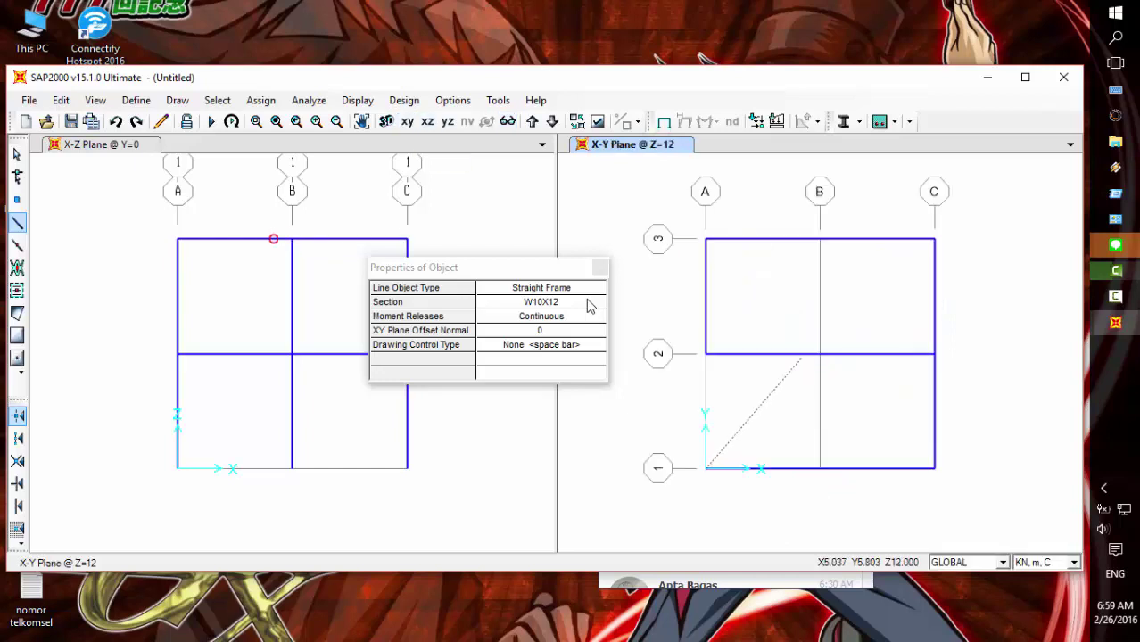
click(705, 354)
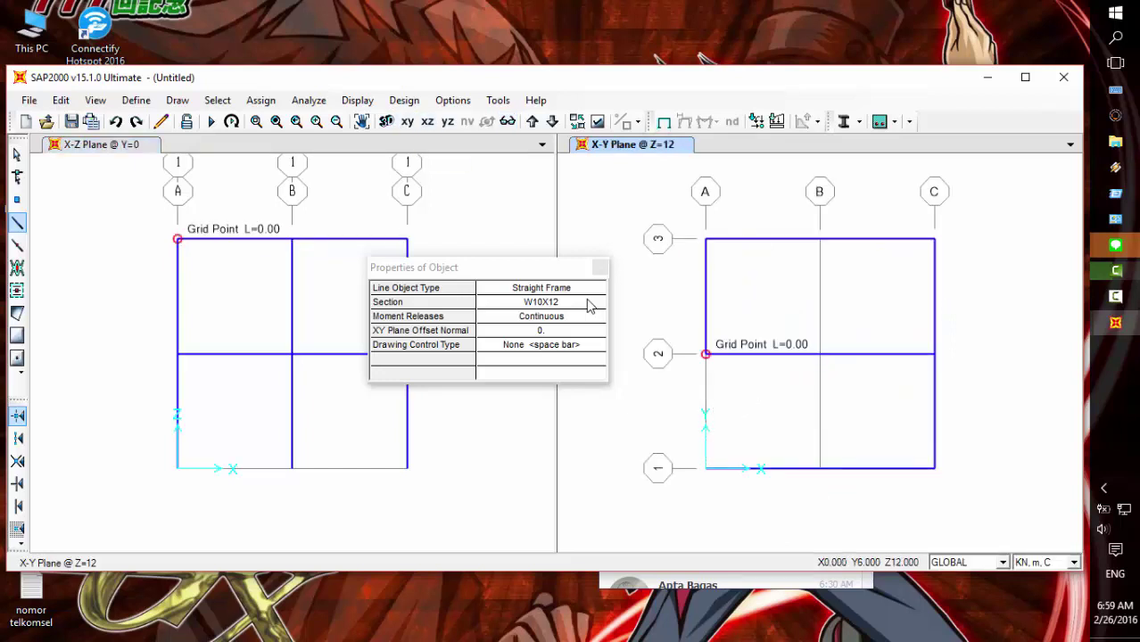
click(706, 469)
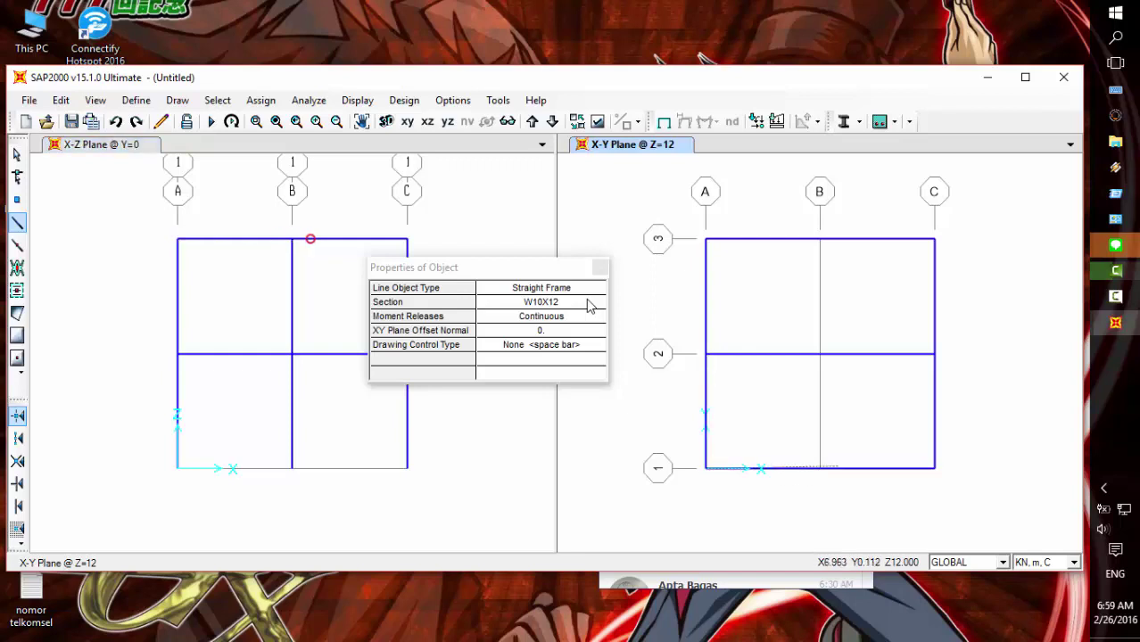
click(819, 354)
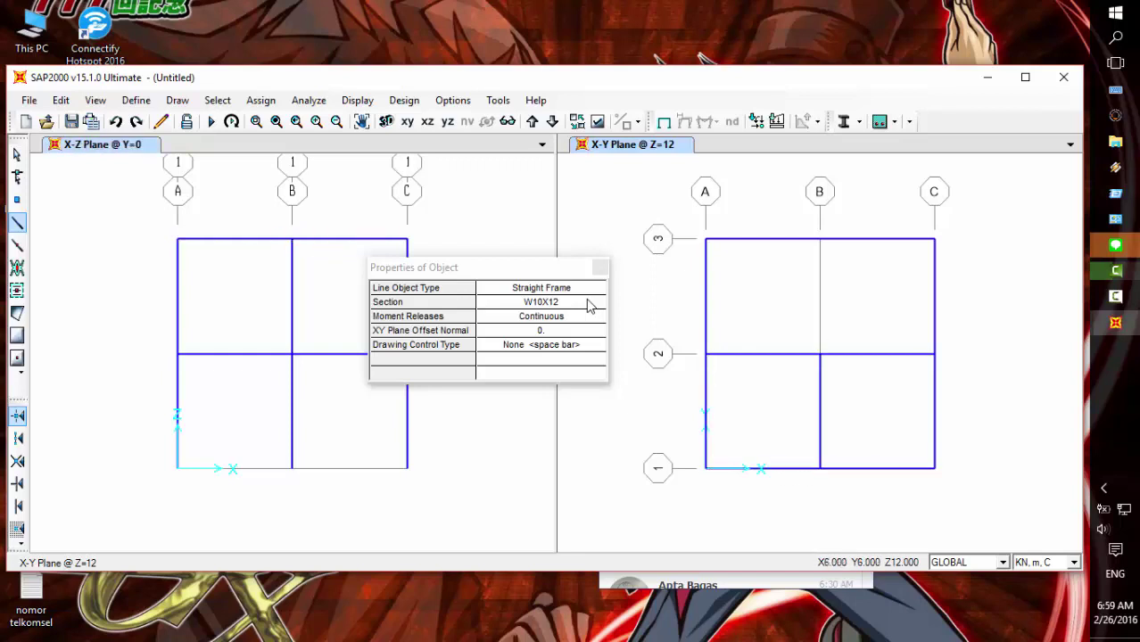
click(820, 238)
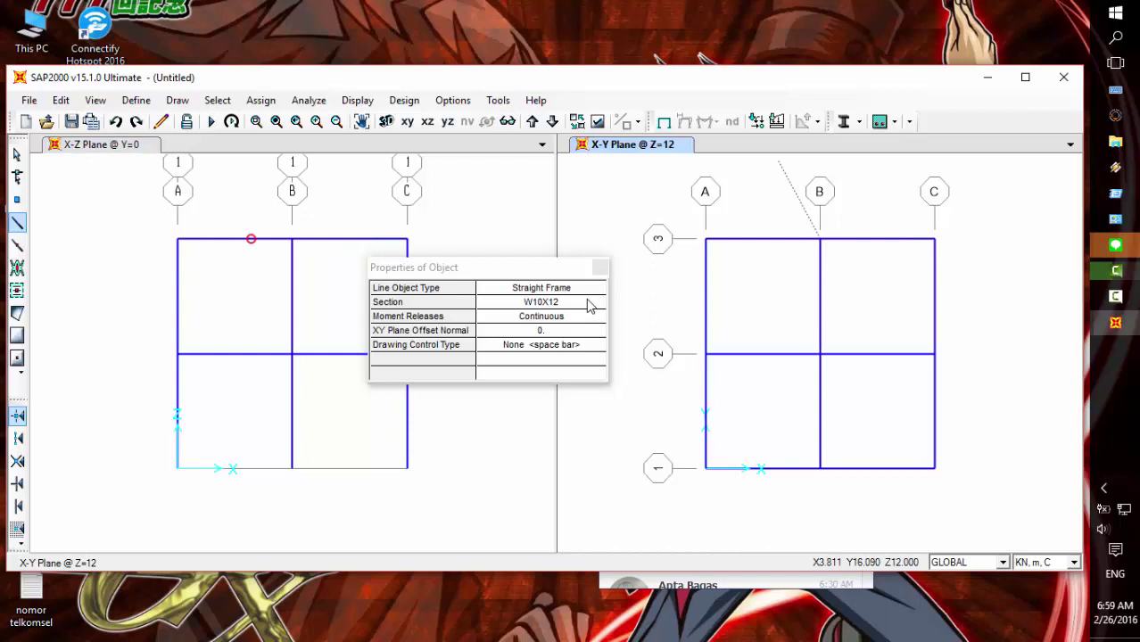
Step: In the X-Y plane at Z=6, draw the W10X12 beams along grid line B between grid lines 1 and 3
click(447, 121)
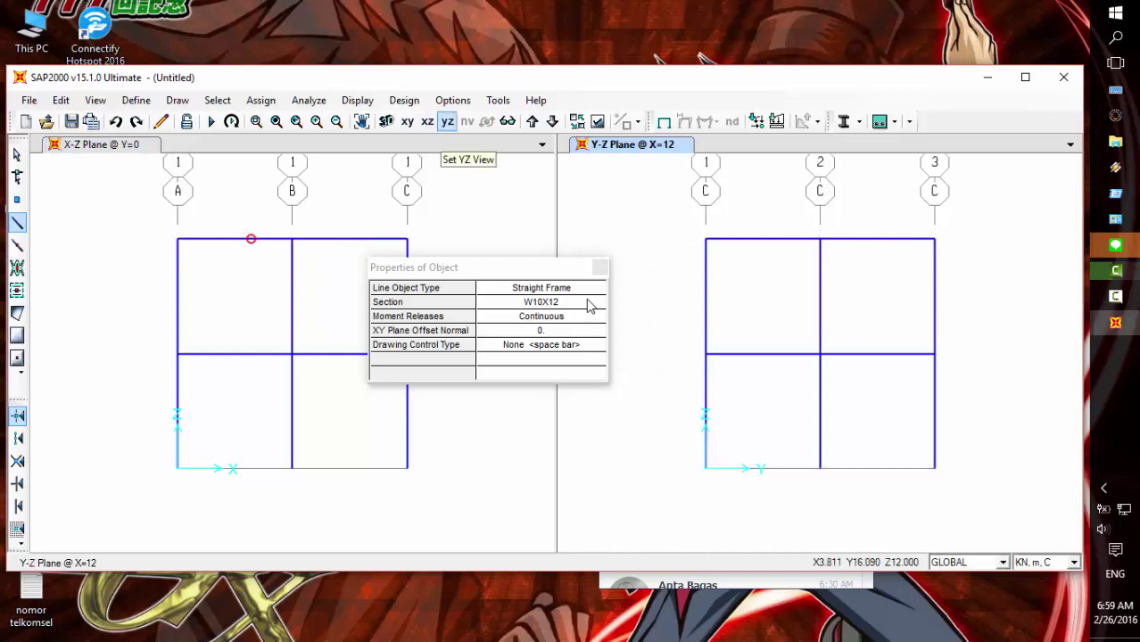
click(407, 121)
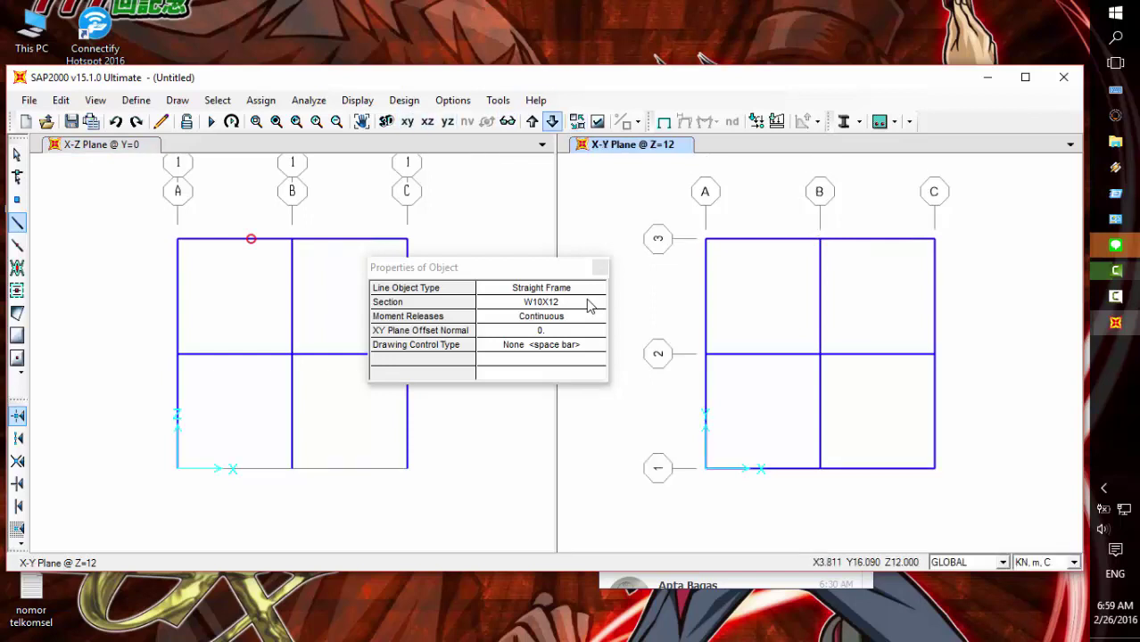
click(552, 121)
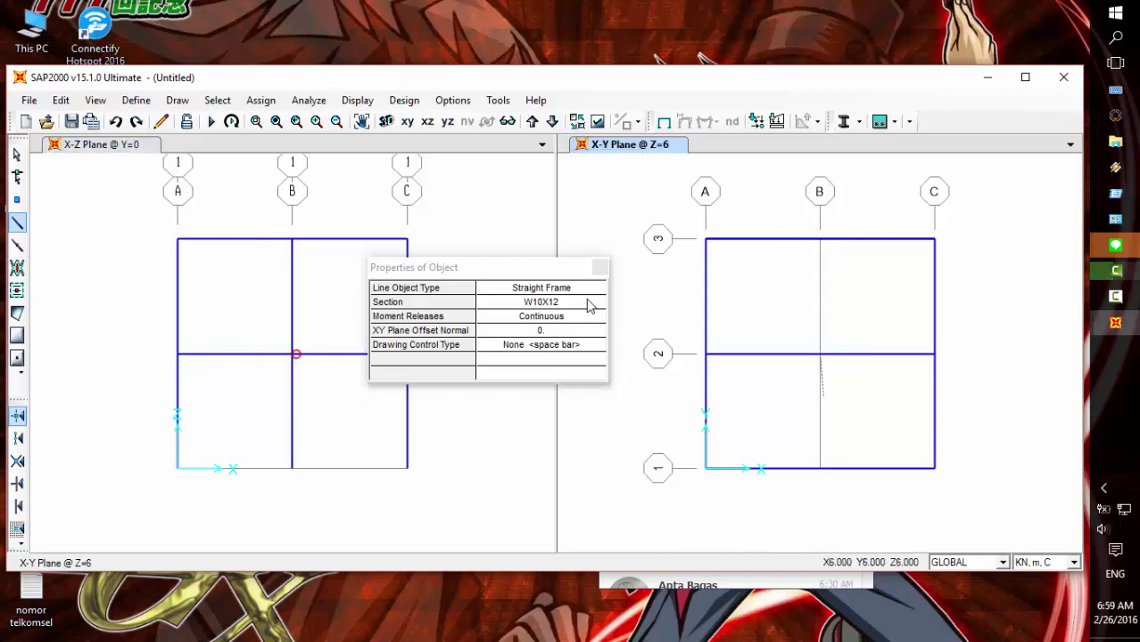
click(820, 468)
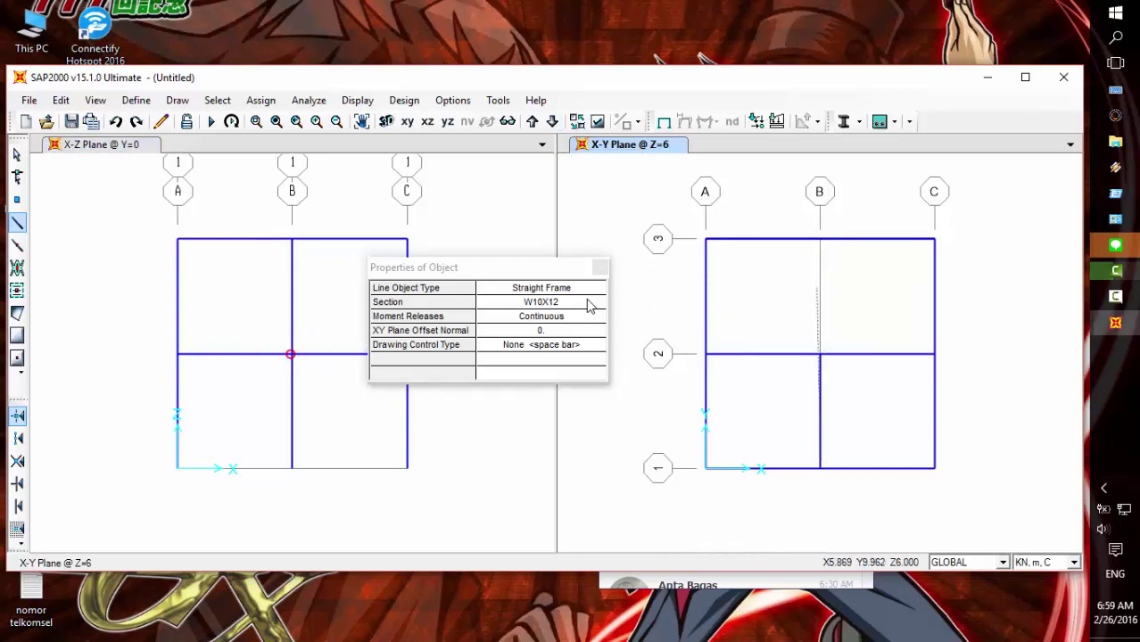
click(820, 239)
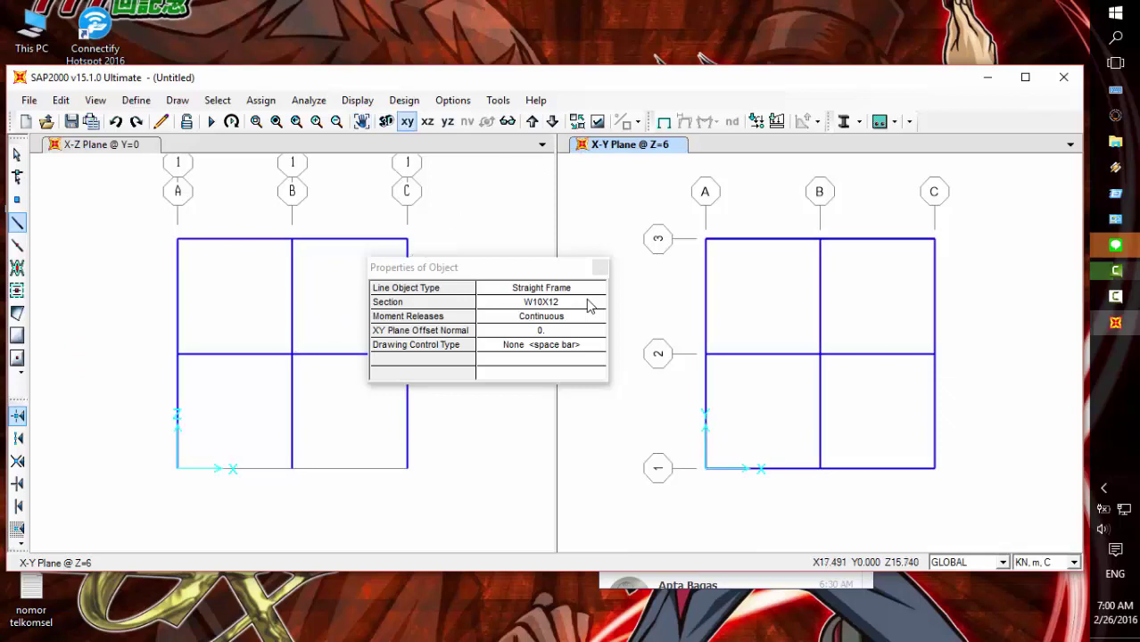
Step: Delete the three stray diagonal members from the frame in the 3-D view
click(386, 122)
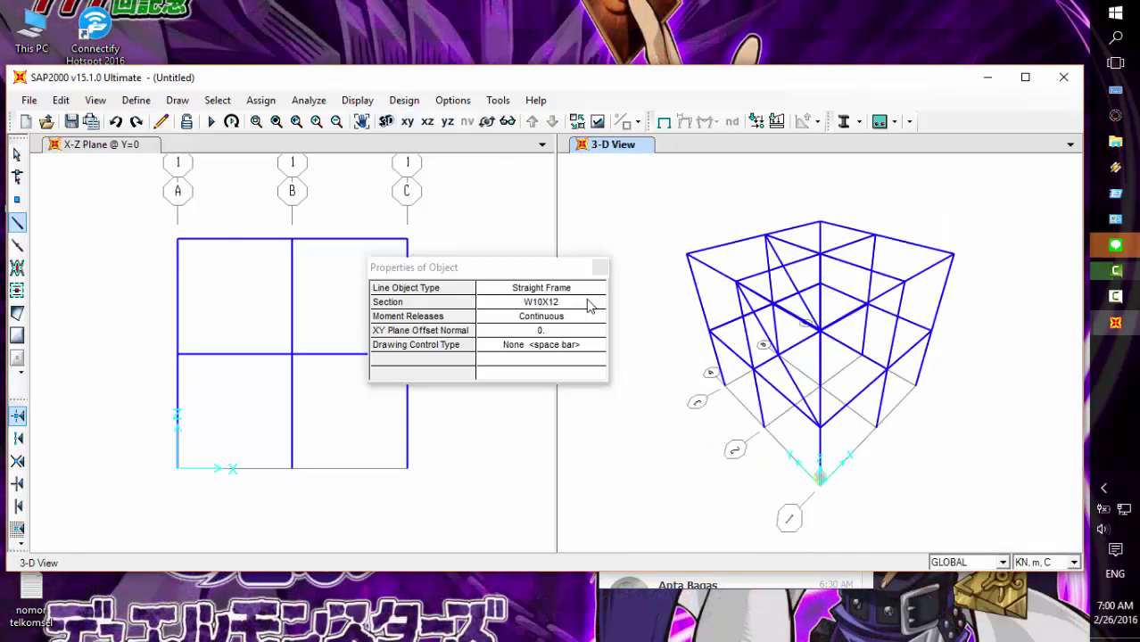
key(Escape)
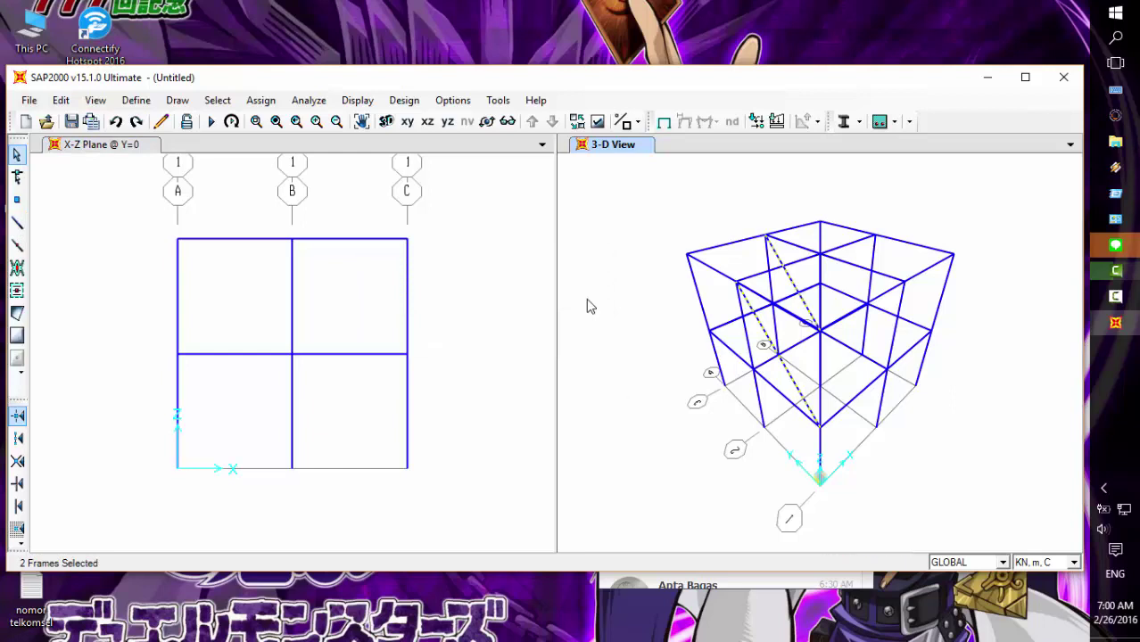
key(Delete)
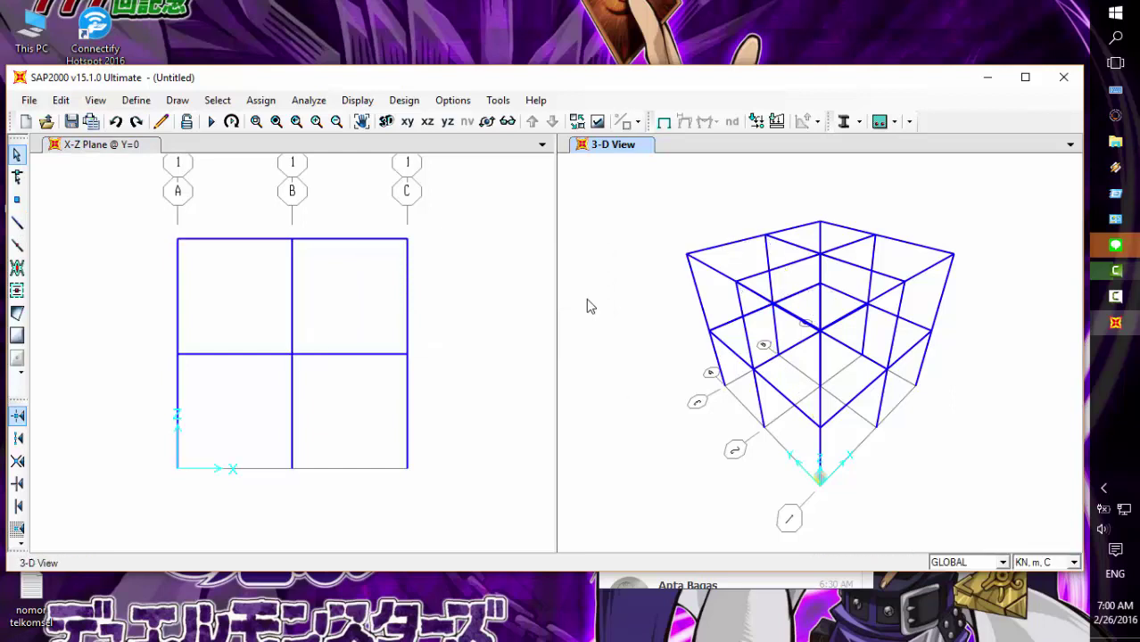
shift+middle_drag(587, 300, 587, 300)
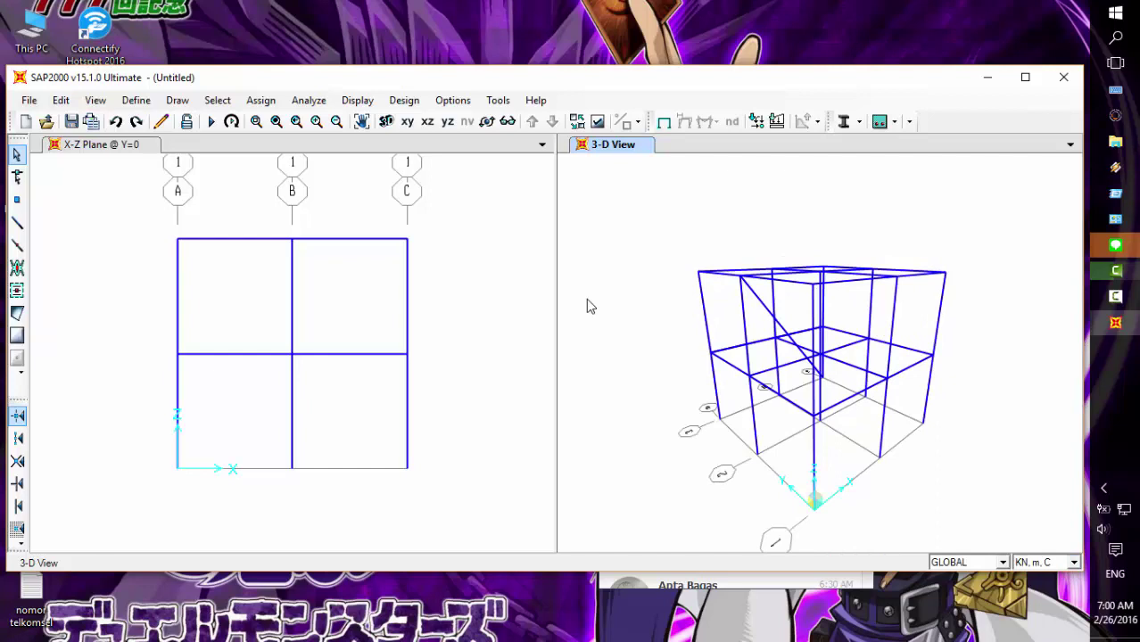
key(Delete)
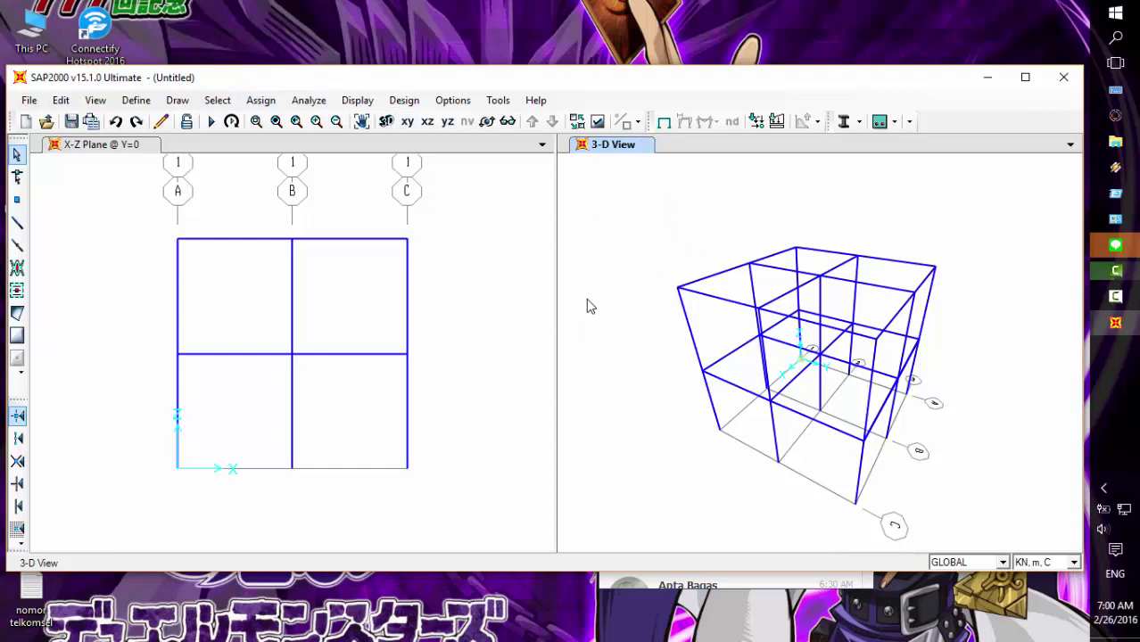
Step: Select all nine column base joints at Z=0 and assign fixed joint restraints, with translations and rotations 1, 2 and 3 restrained
click(856, 504)
click(292, 468)
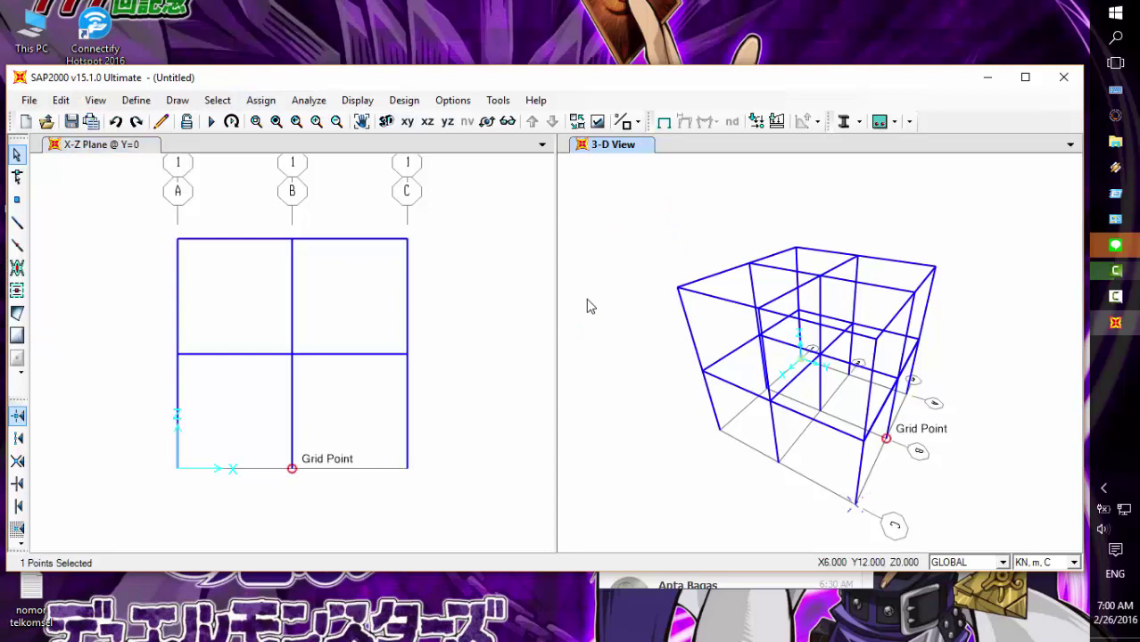
click(177, 469)
click(849, 375)
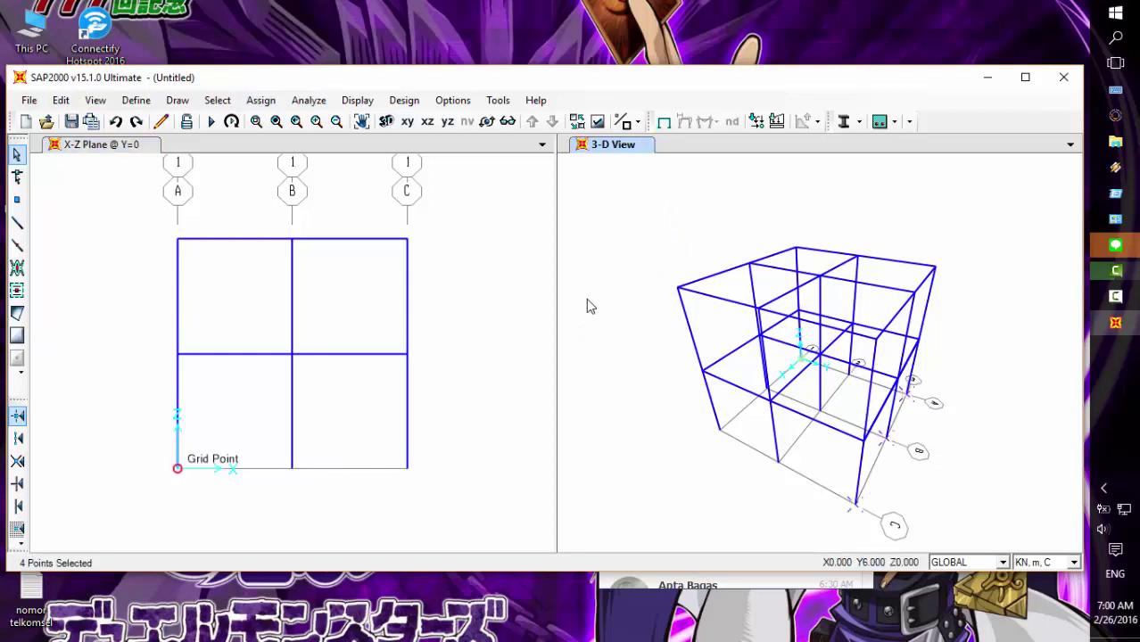
click(820, 410)
click(778, 462)
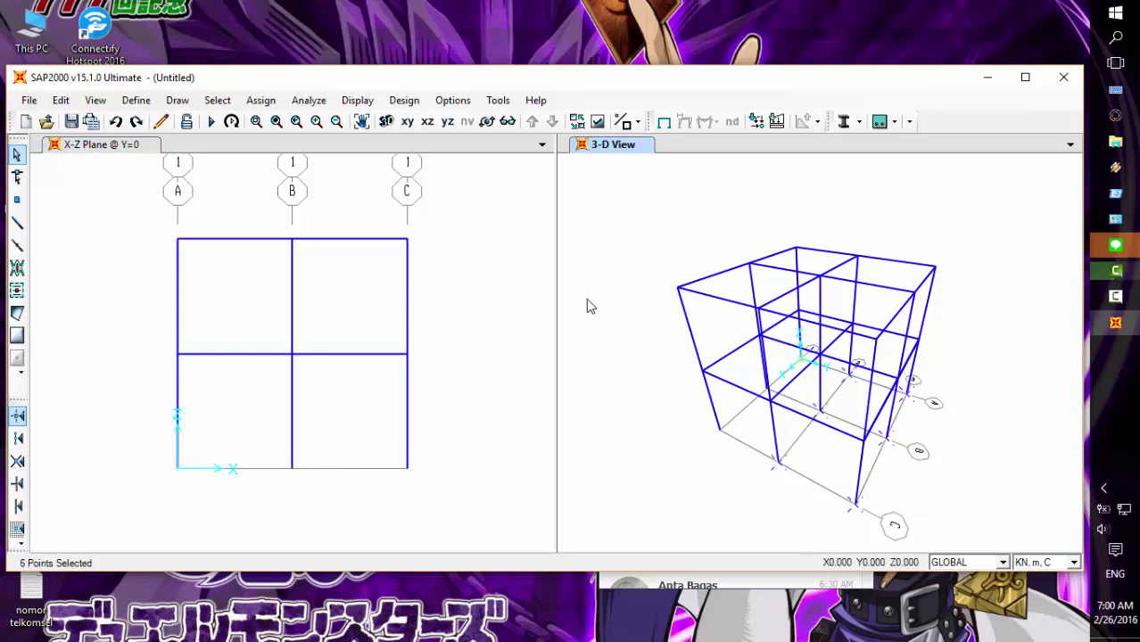
click(719, 430)
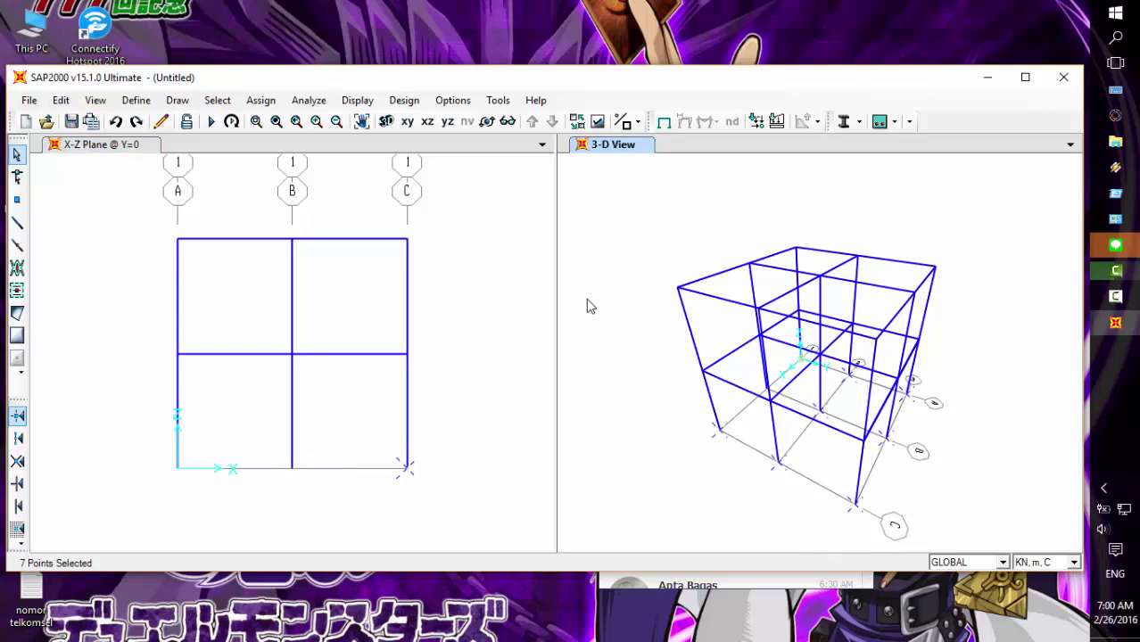
shift+middle_drag(587, 306, 587, 306)
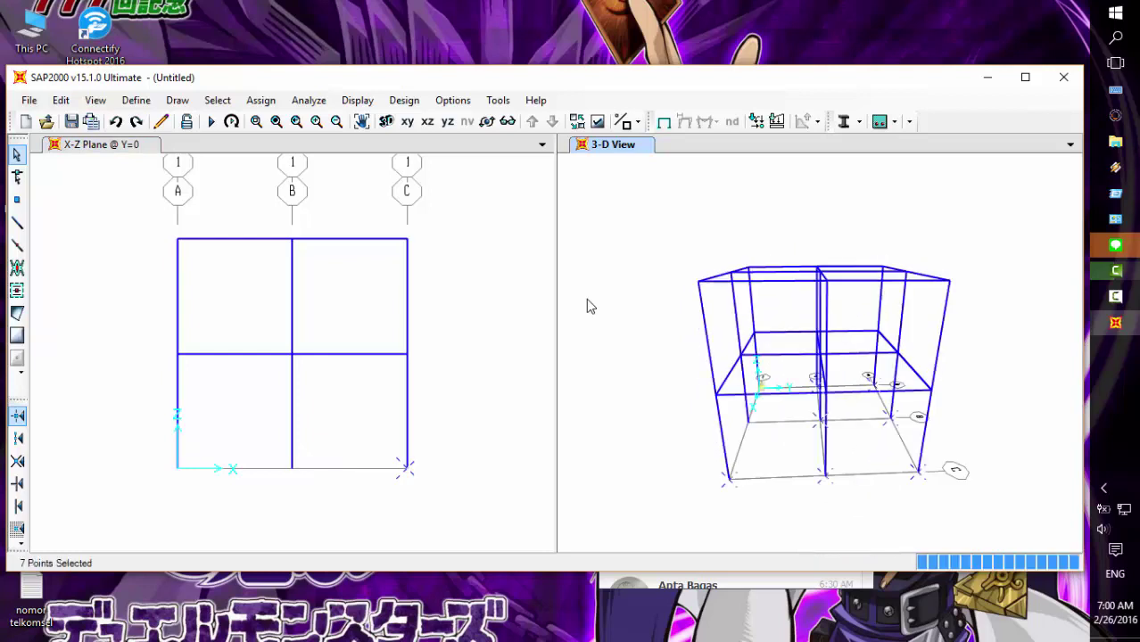
click(291, 469)
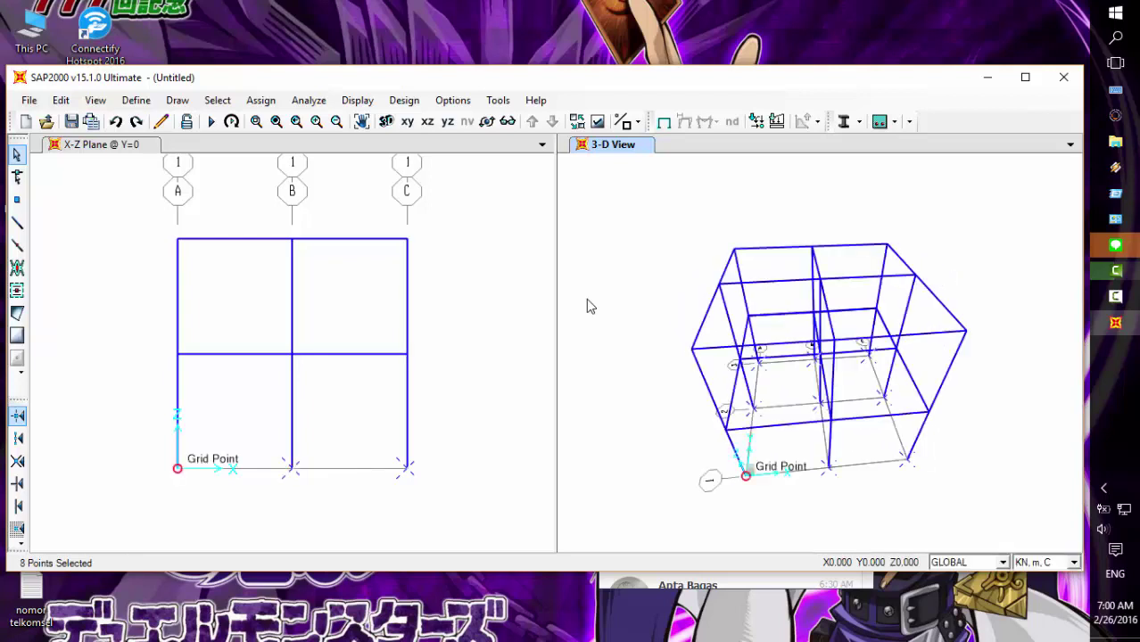
click(177, 468)
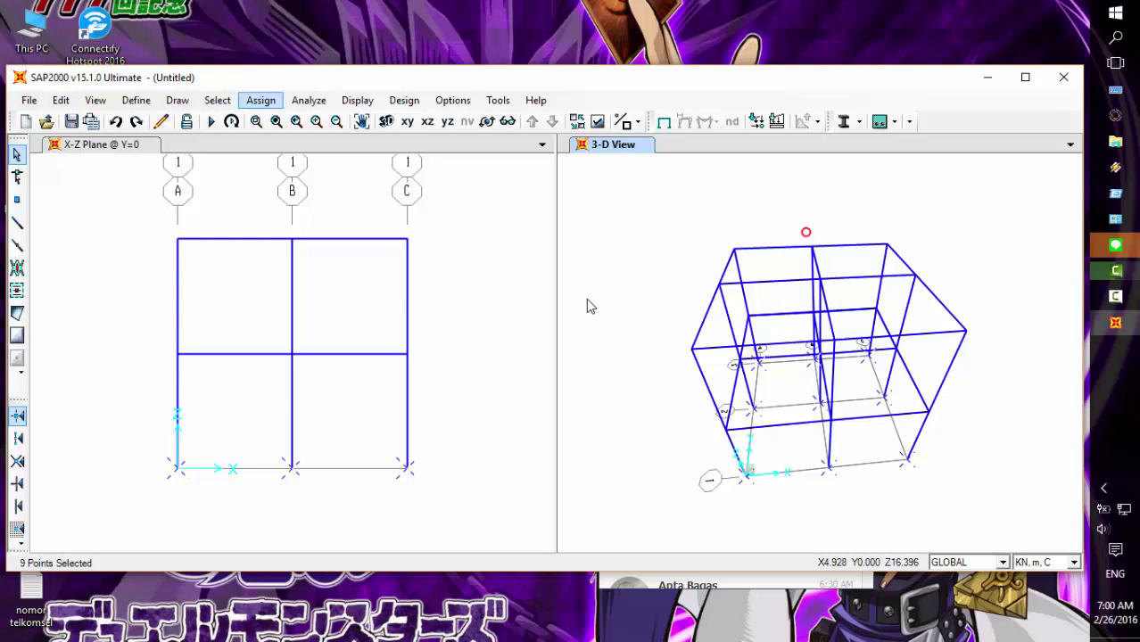
key(Down)
key(Down)
key(Right)
key(Down)
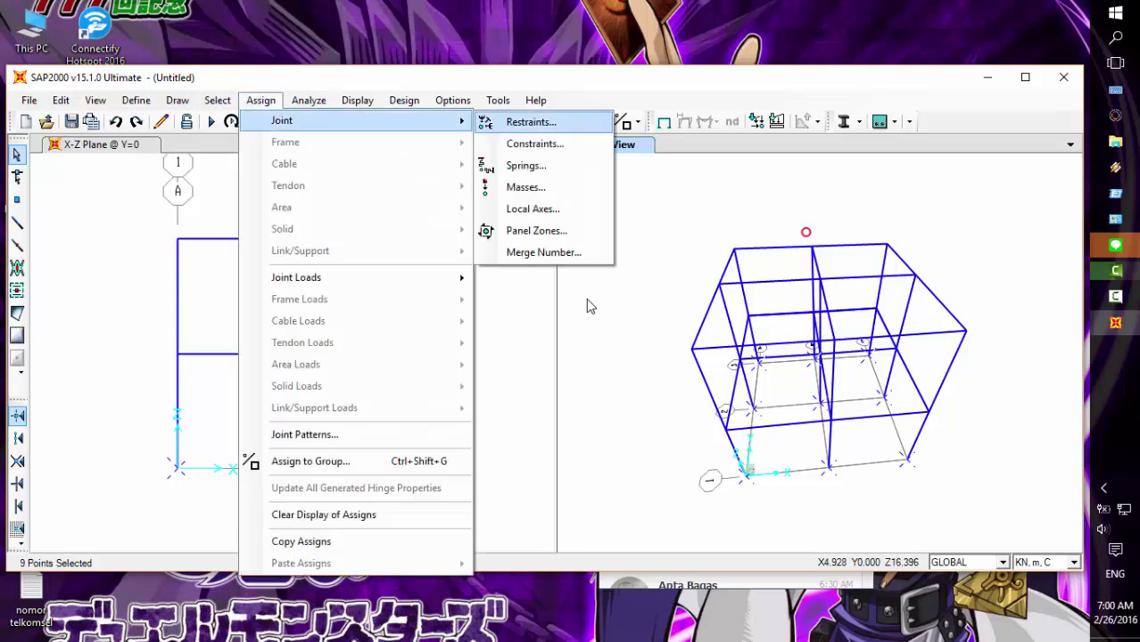
key(Return)
key(Tab)
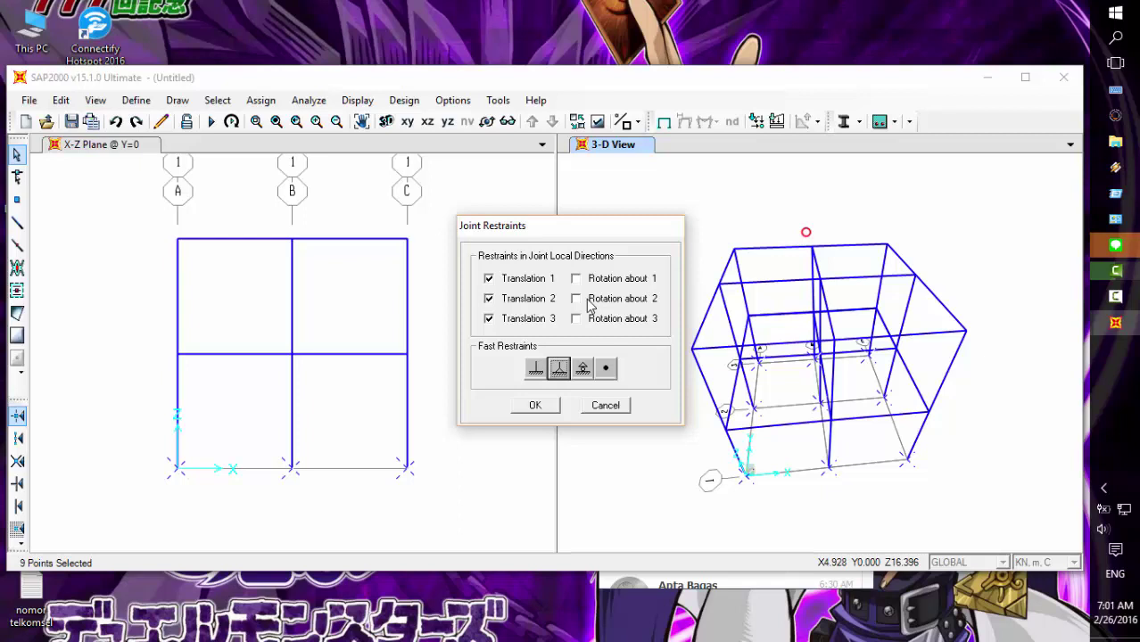
key(Left)
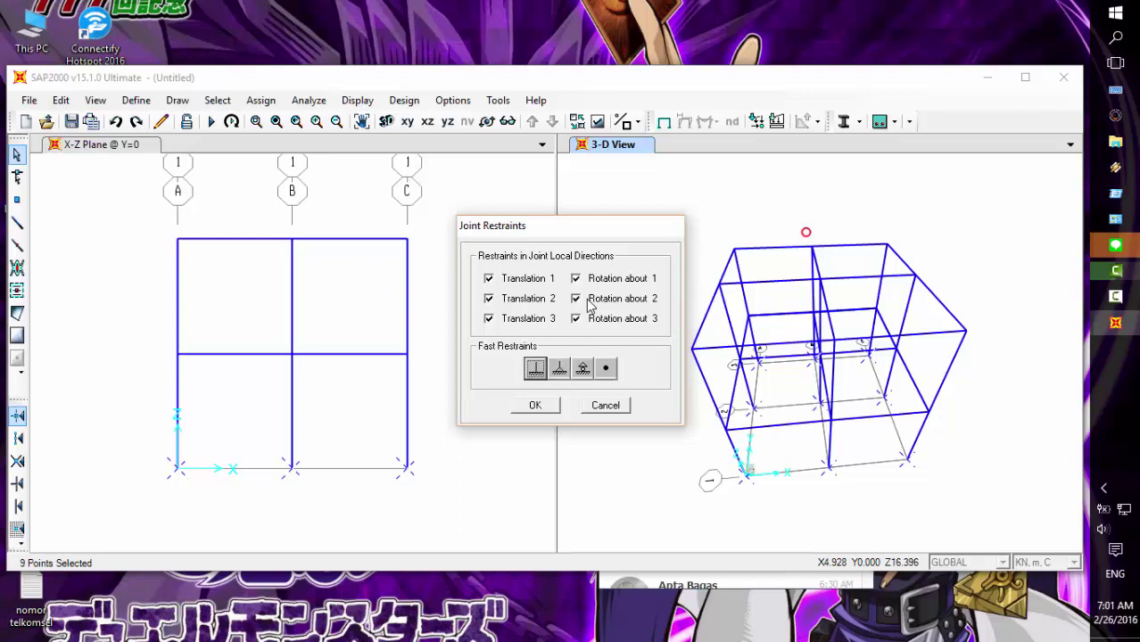
key(Tab)
key(Return)
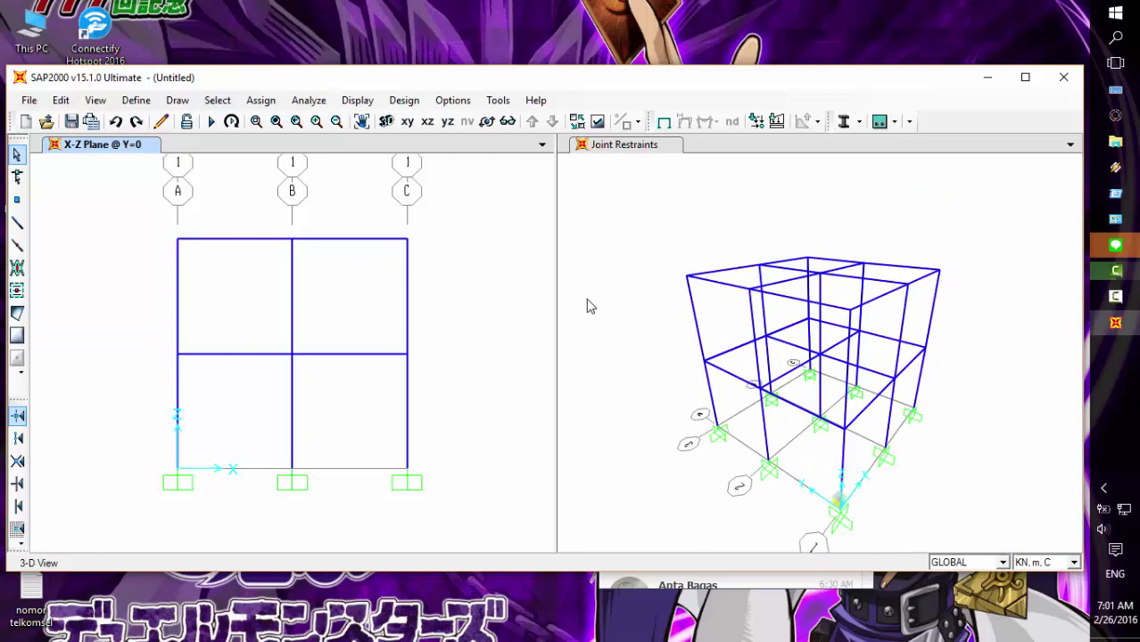
Step: Select the three joints on grid line A at Z=12 and assign a DEAD joint force of 50 kN in global X
click(587, 301)
scroll(587, 301, down, 2)
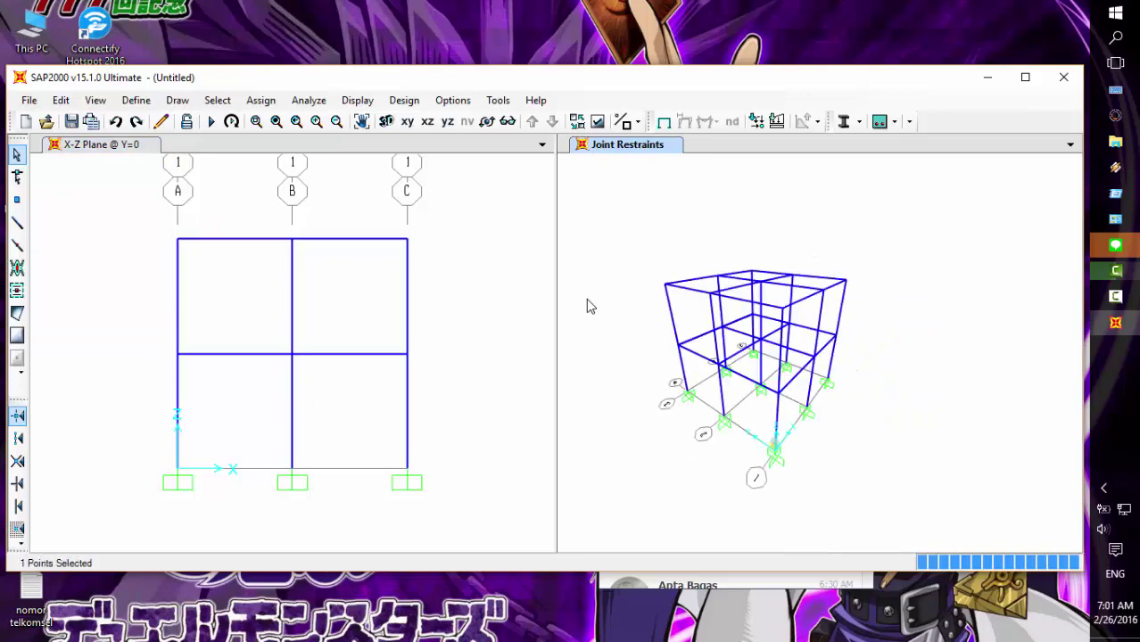
scroll(587, 306, up, 3)
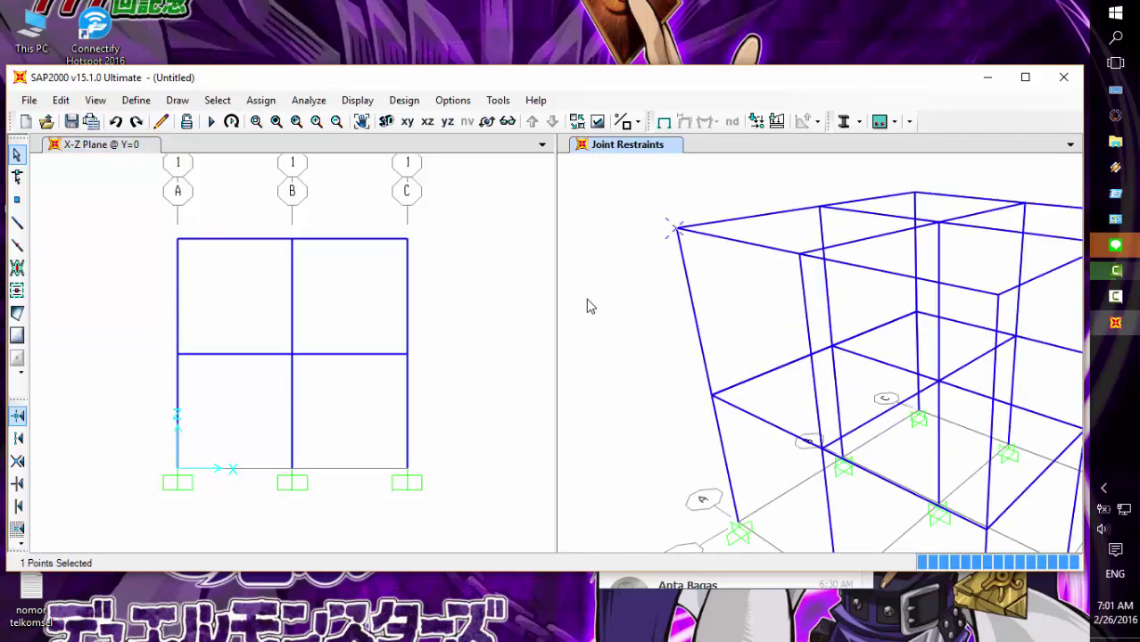
scroll(587, 306, down, 3)
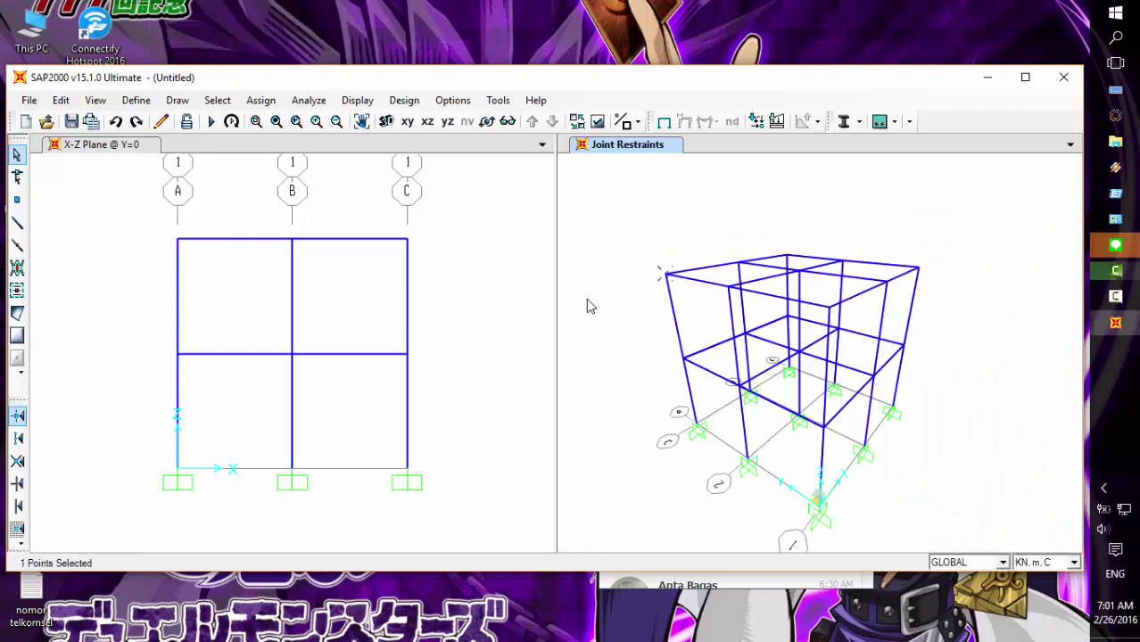
scroll(587, 306, up, 2)
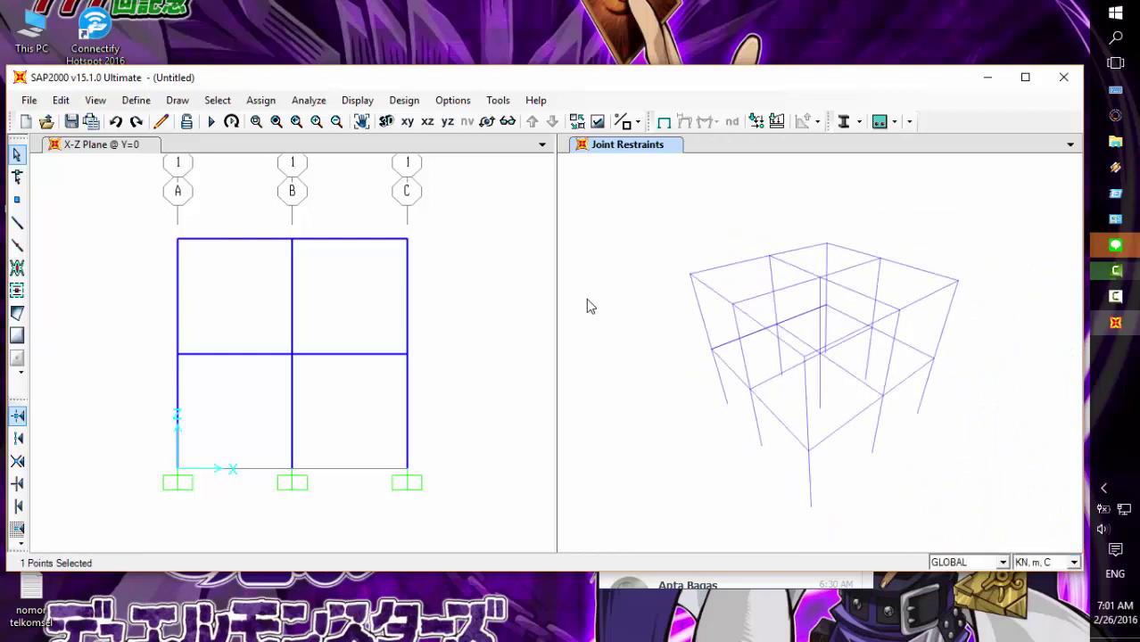
click(733, 304)
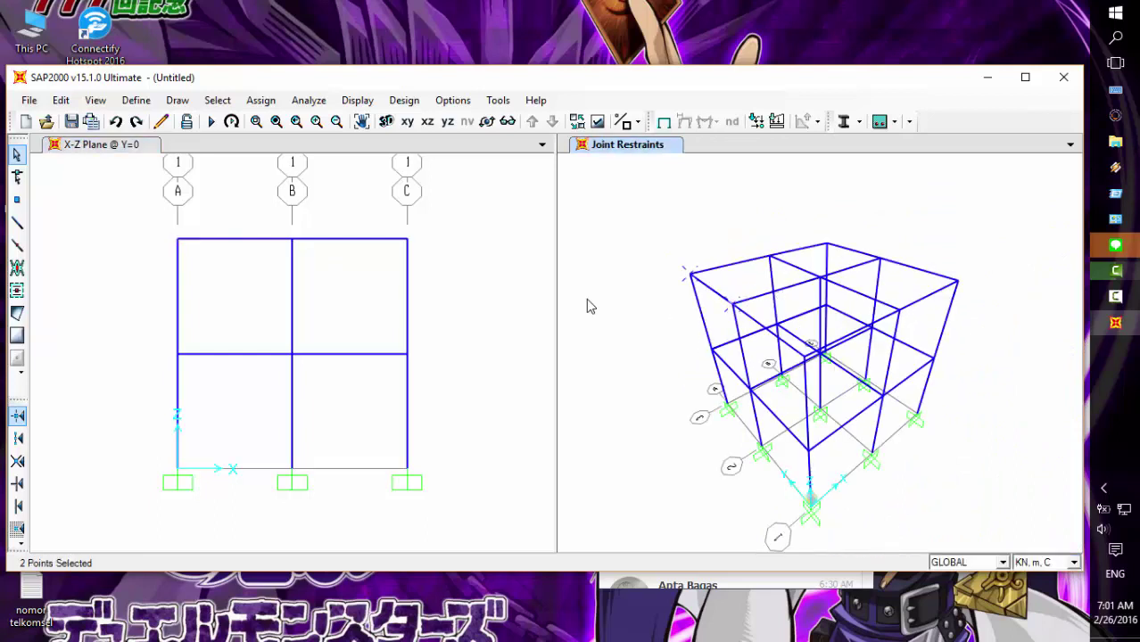
click(805, 357)
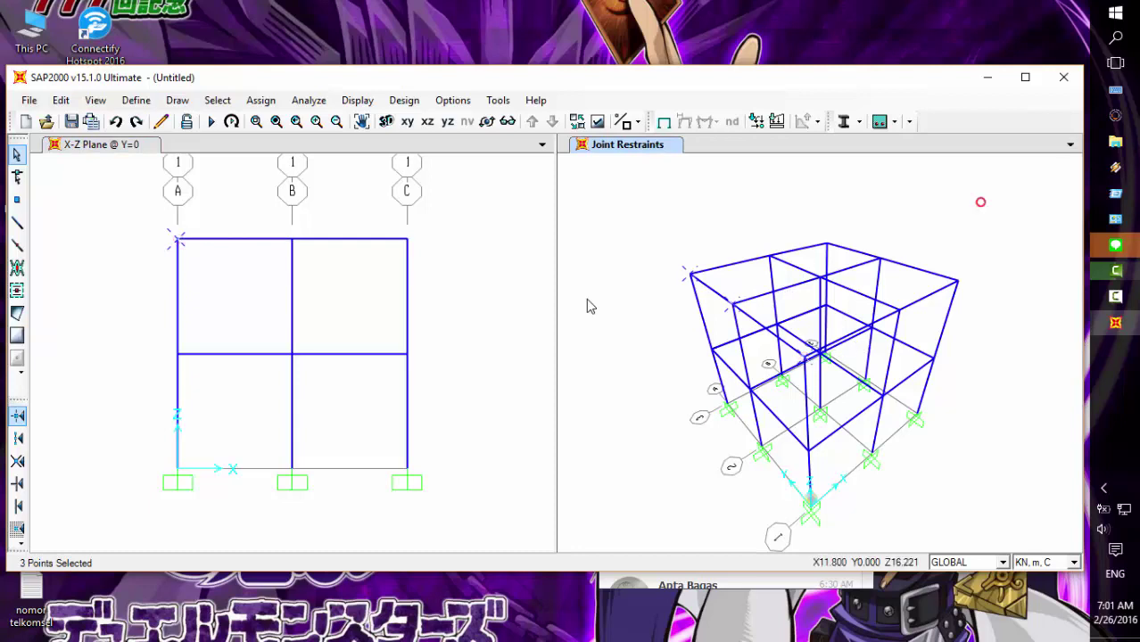
click(260, 101)
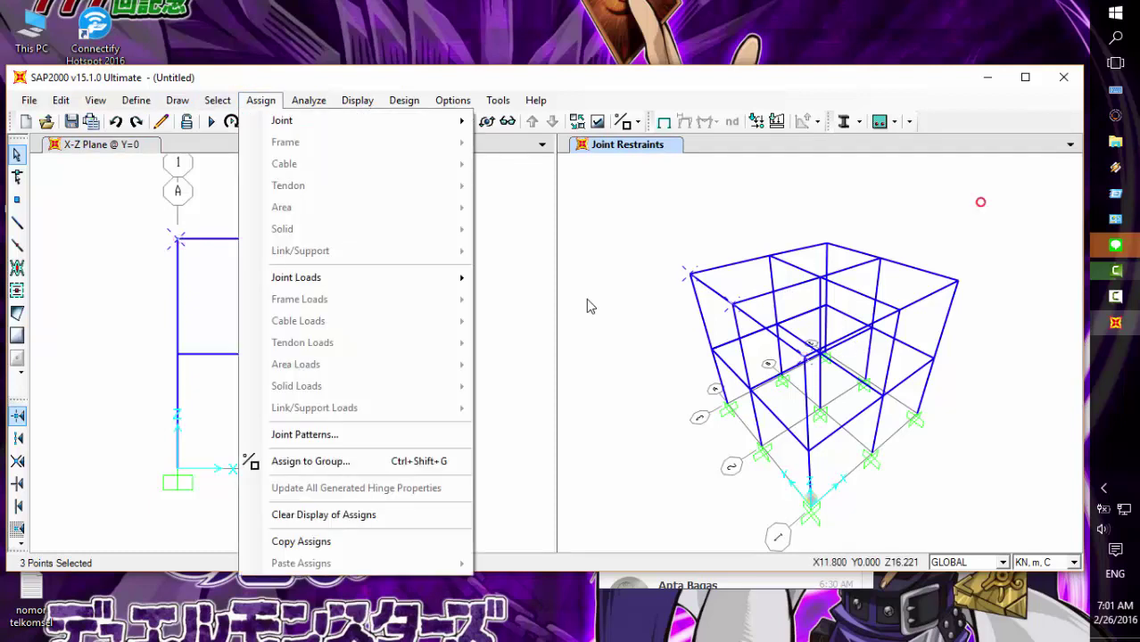
key(Down)
key(Down)
key(Down)
key(Down)
key(Down)
key(Down)
key(Down)
key(Down)
key(Right)
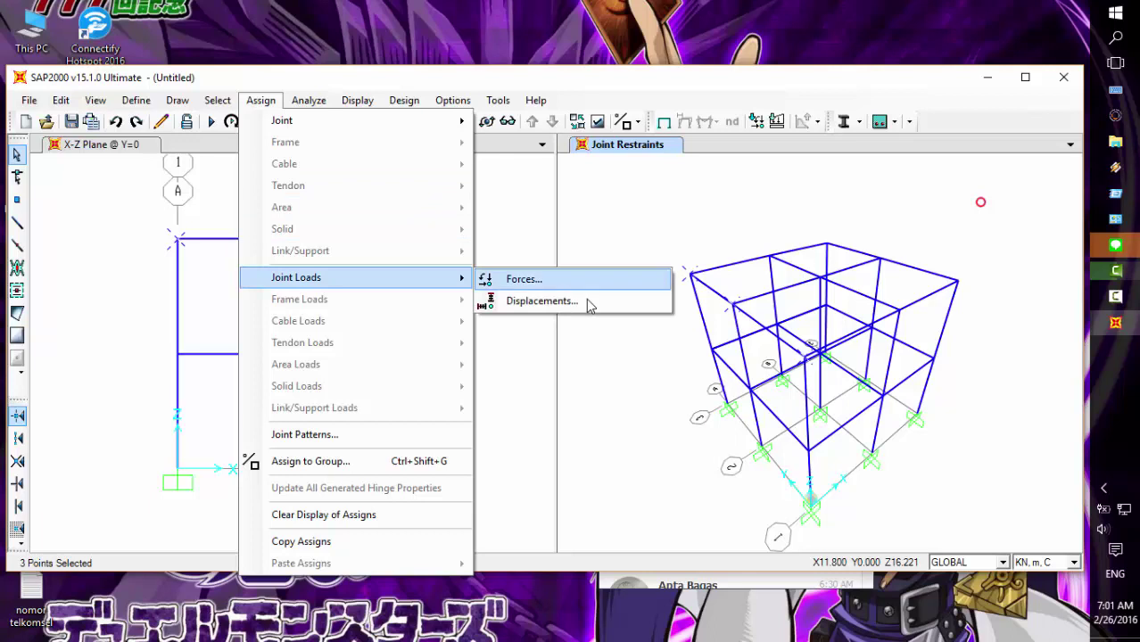
key(Return)
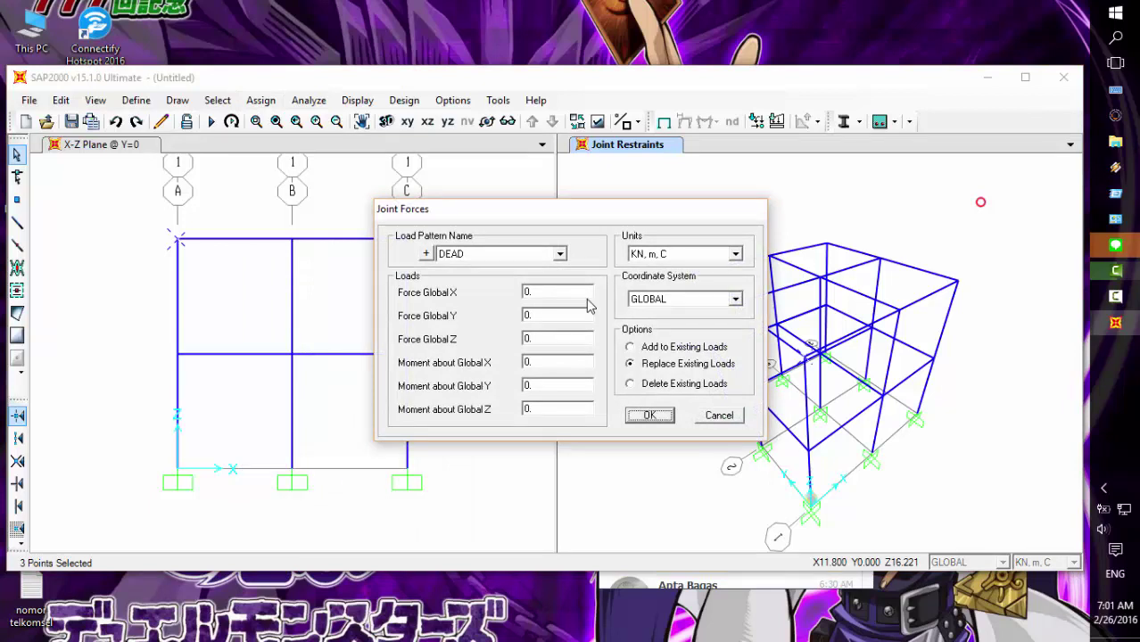
key(Tab)
key(Return)
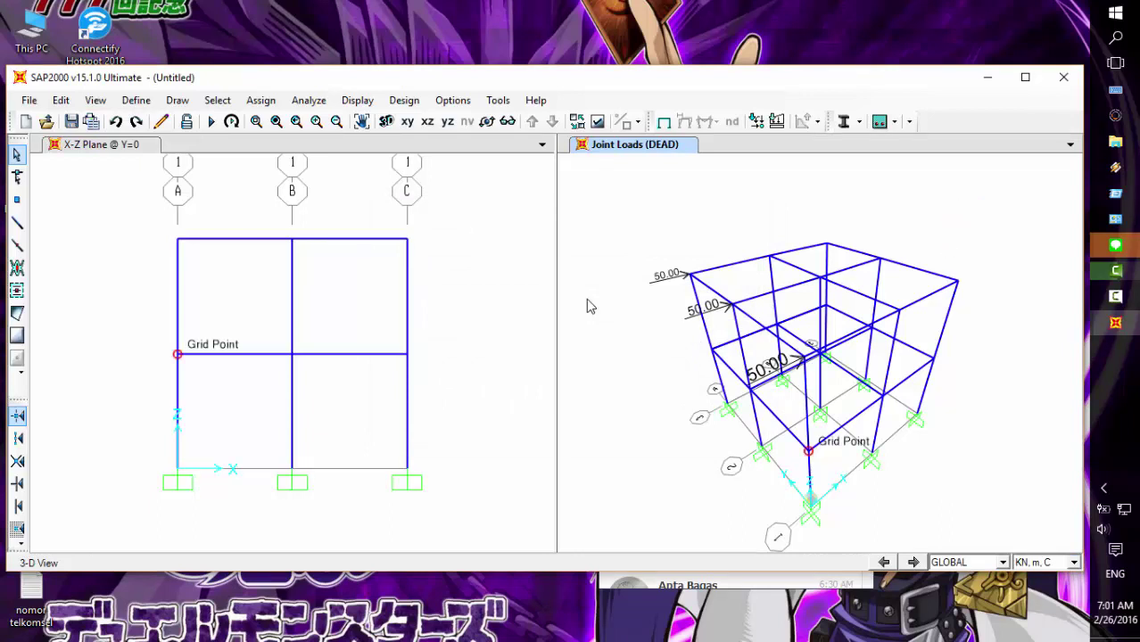
Step: Select the three joints on grid line A at Z=6 and assign a DEAD joint force of 25 kN in global X
click(808, 450)
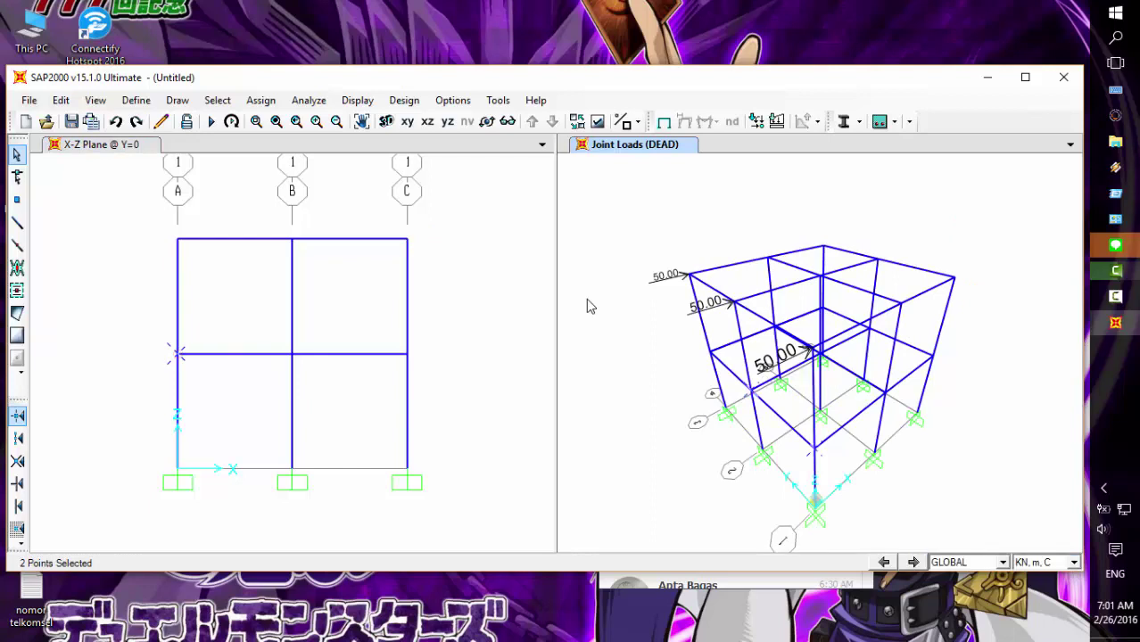
click(710, 352)
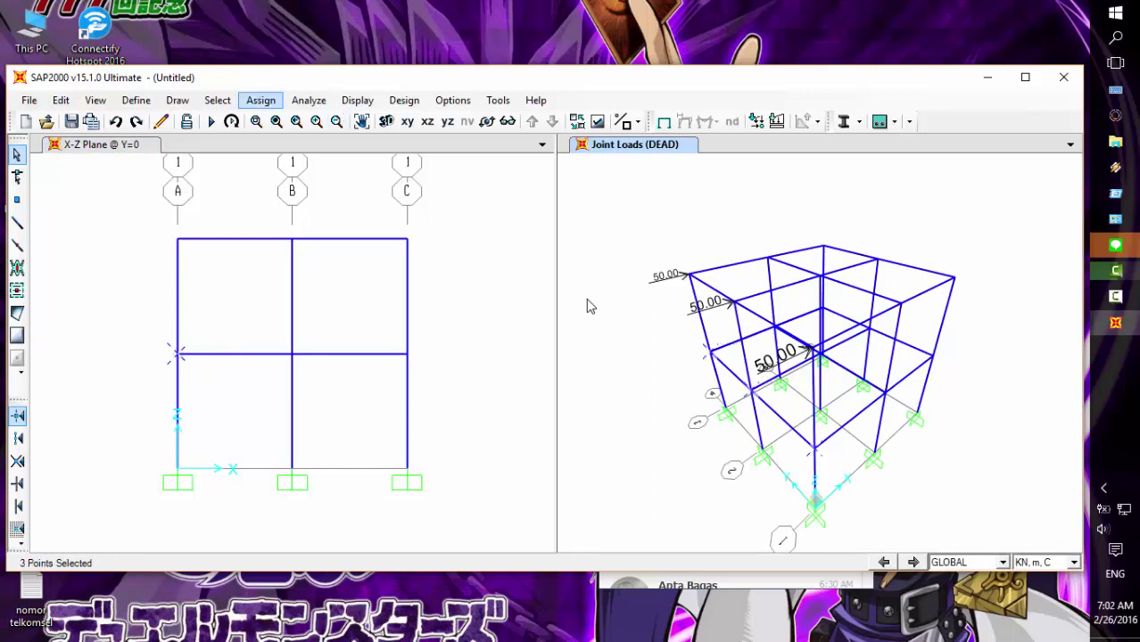
click(260, 100)
key(Down)
key(Down)
key(Down)
key(Right)
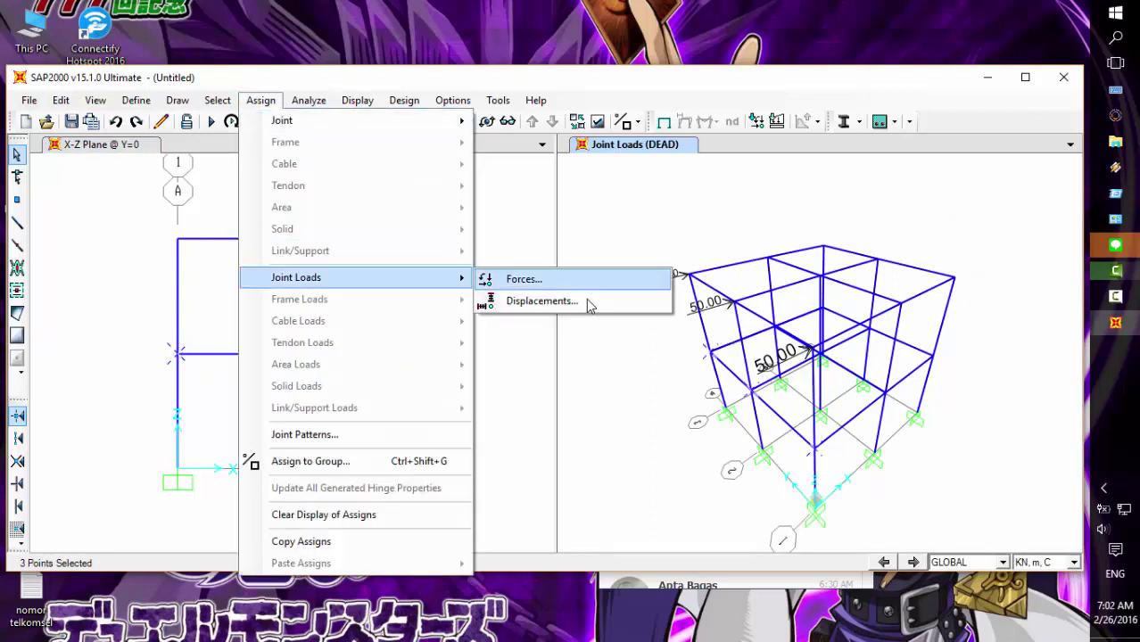
key(Return)
double_click(580, 295)
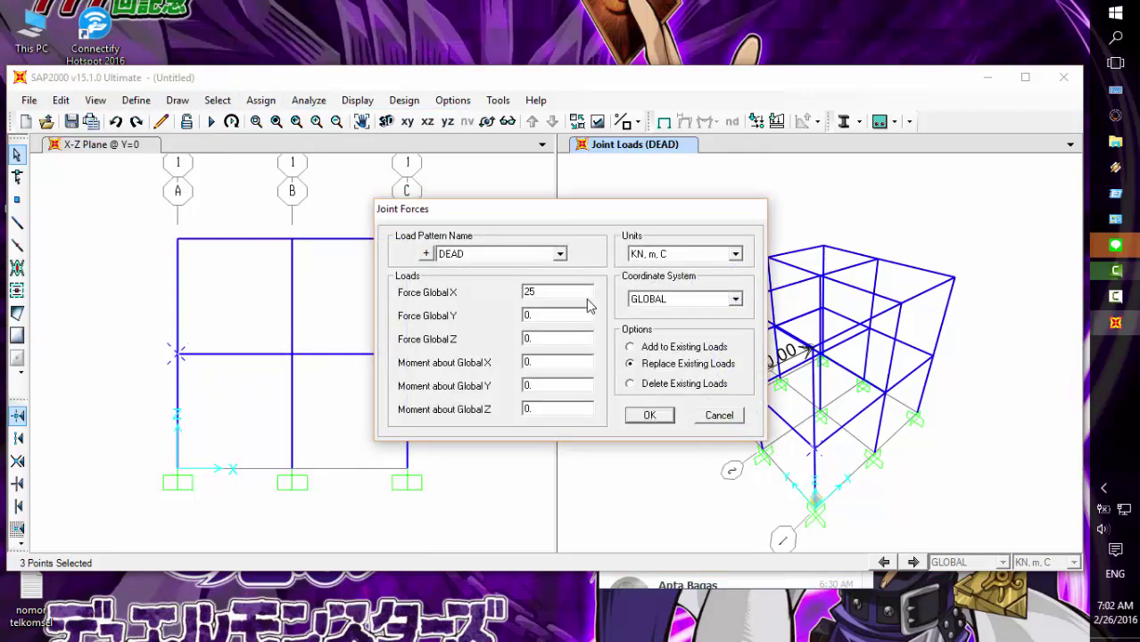
key(Return)
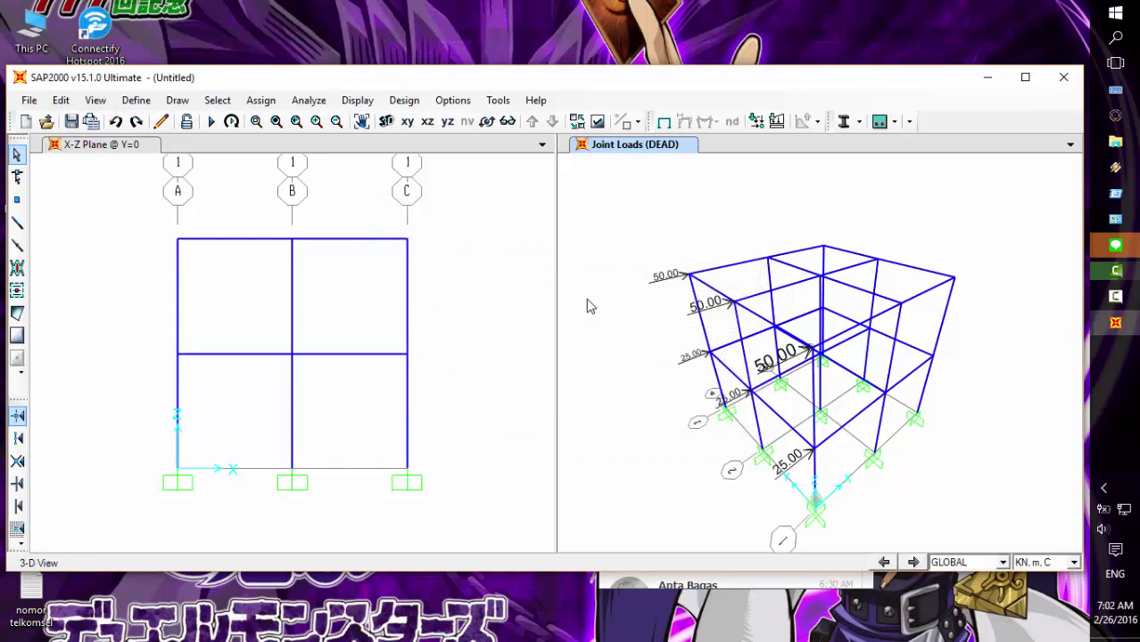
drag(587, 299, 586, 300)
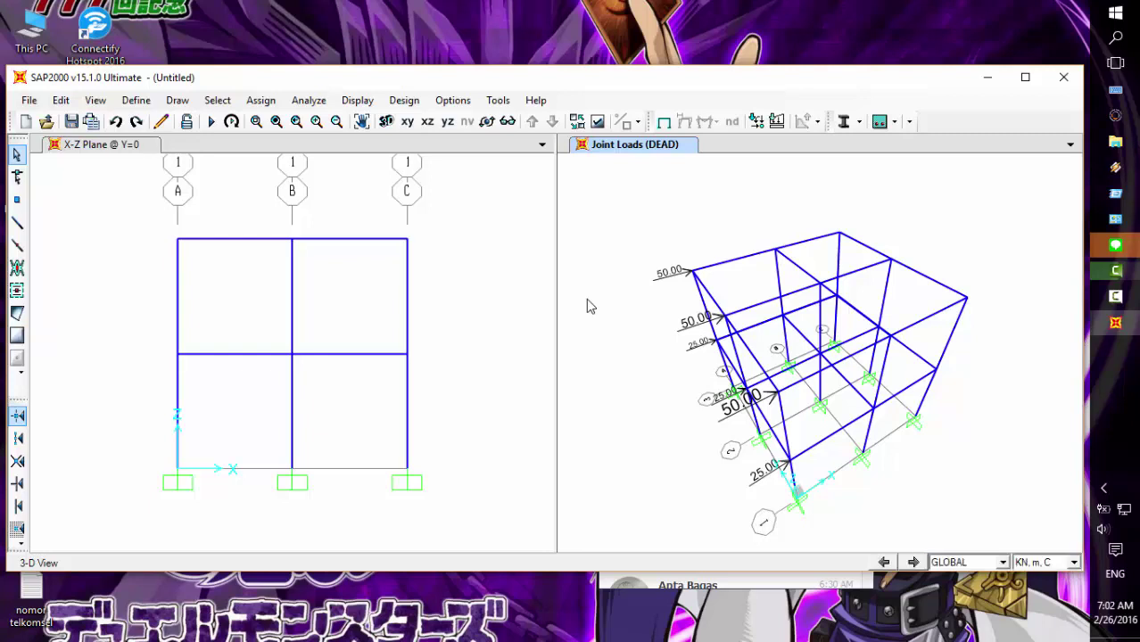
key(alt+a)
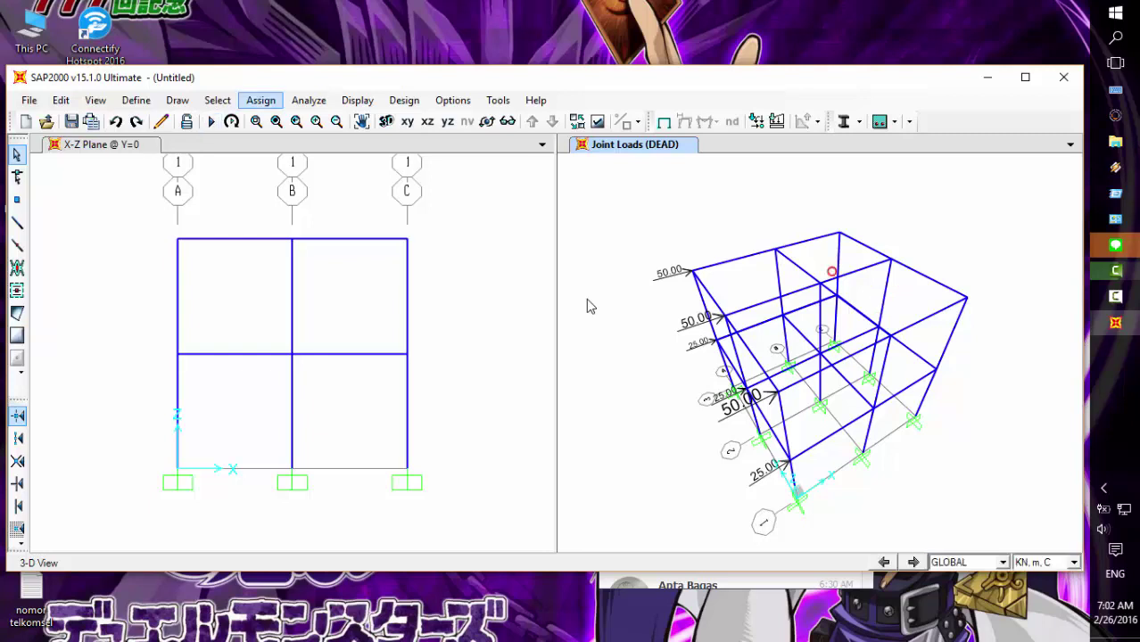
click(260, 101)
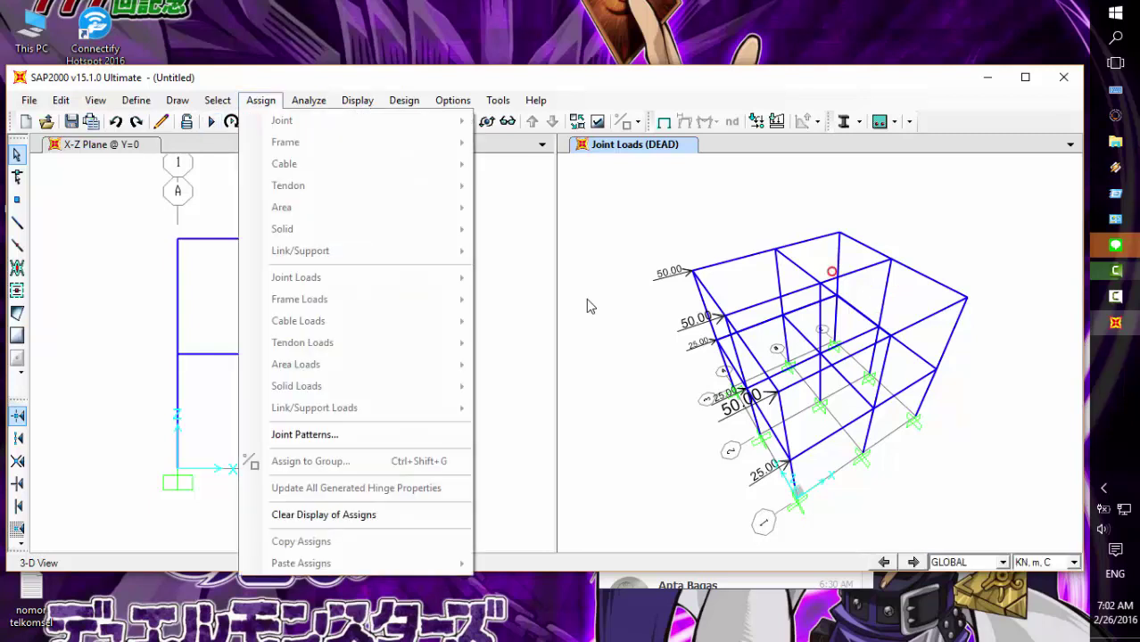
key(Left)
key(Escape)
key(Escape)
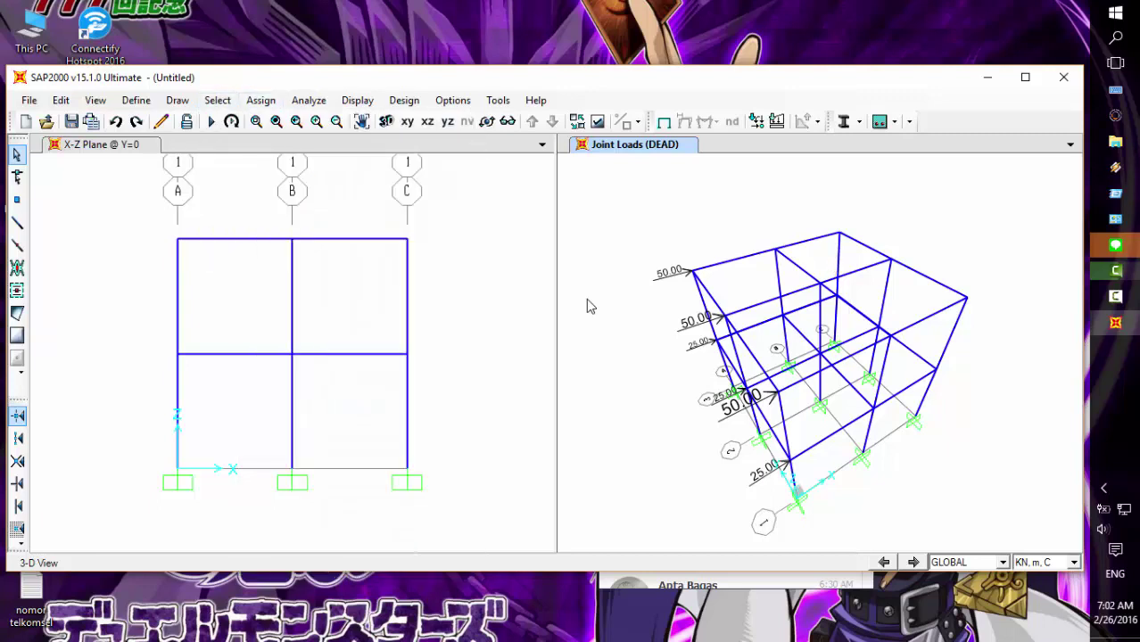
click(834, 363)
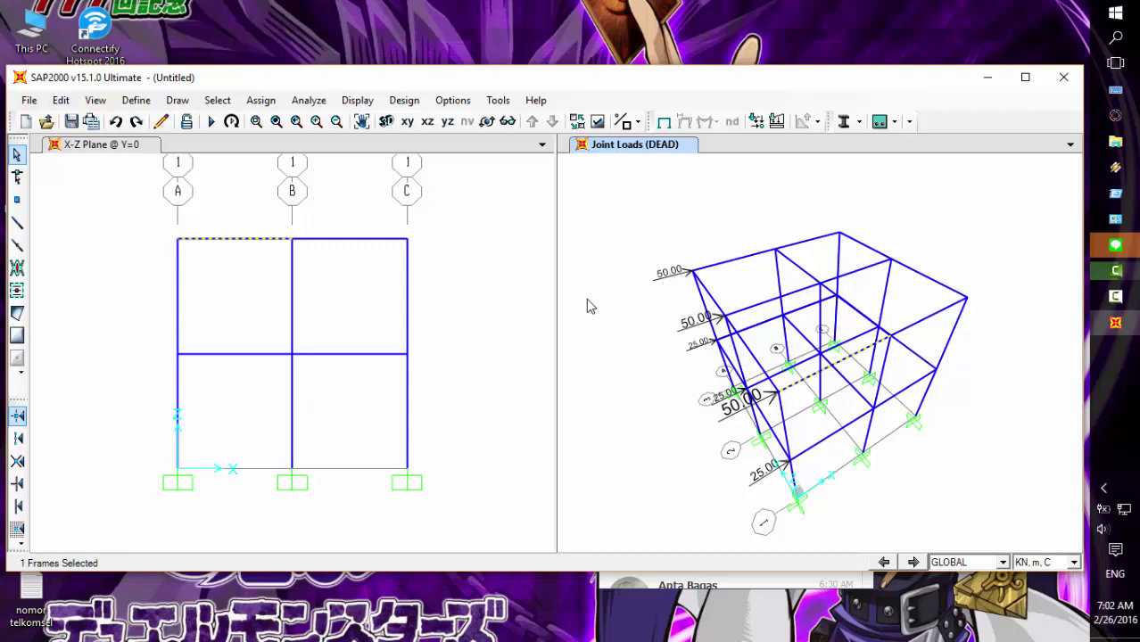
click(350, 238)
key(ctrl+q)
click(178, 100)
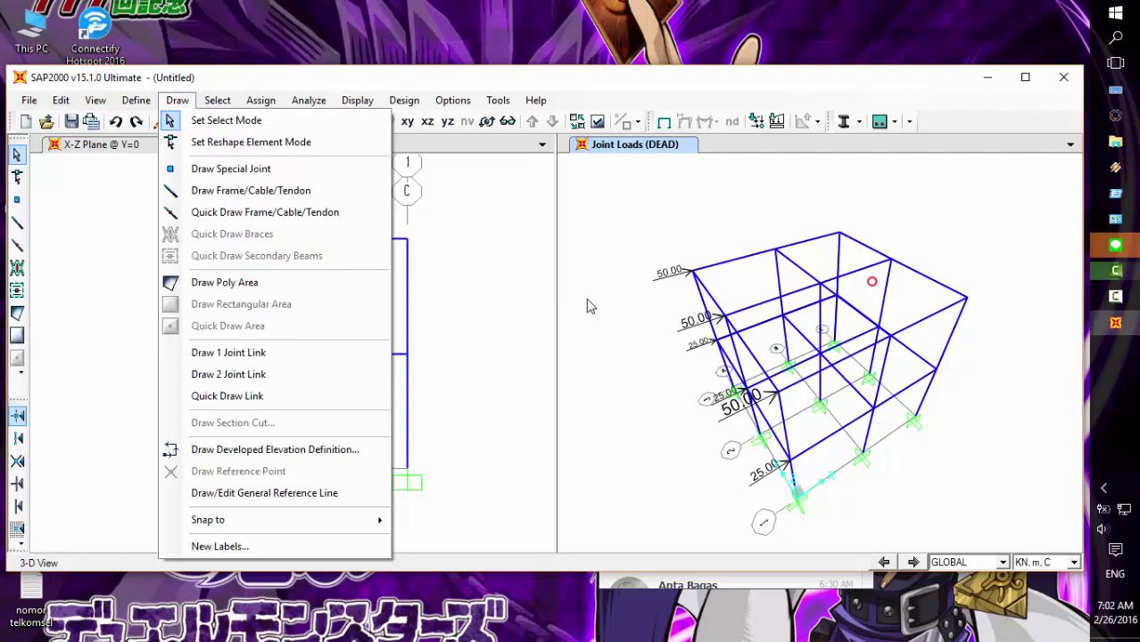
key(Right)
key(Escape)
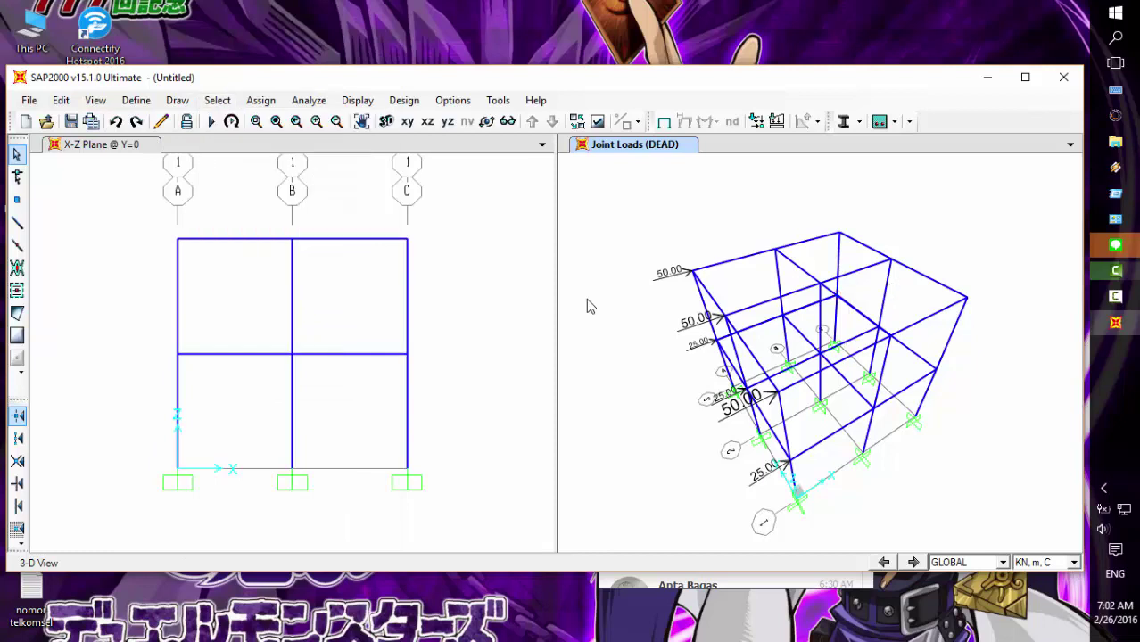
Step: Select all twelve roof beams at Z=12 in the 3-D view and assign a uniform DEAD gravity load of 10 kN/m
key(ctrl+p)
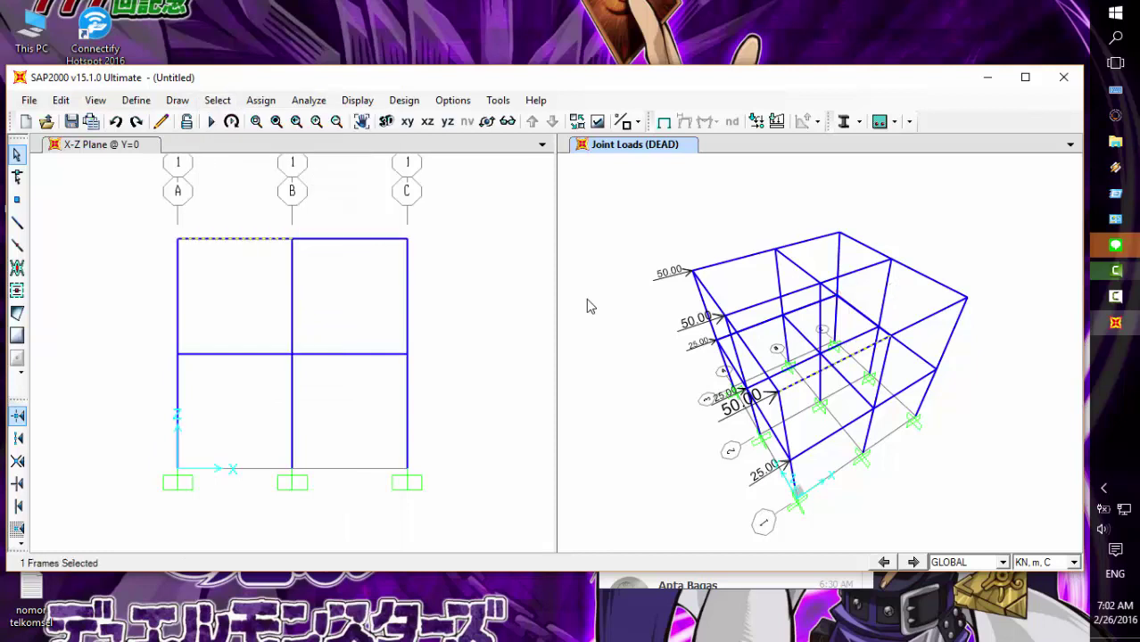
key(ctrl+p)
key(ctrl+p)
click(734, 260)
click(807, 241)
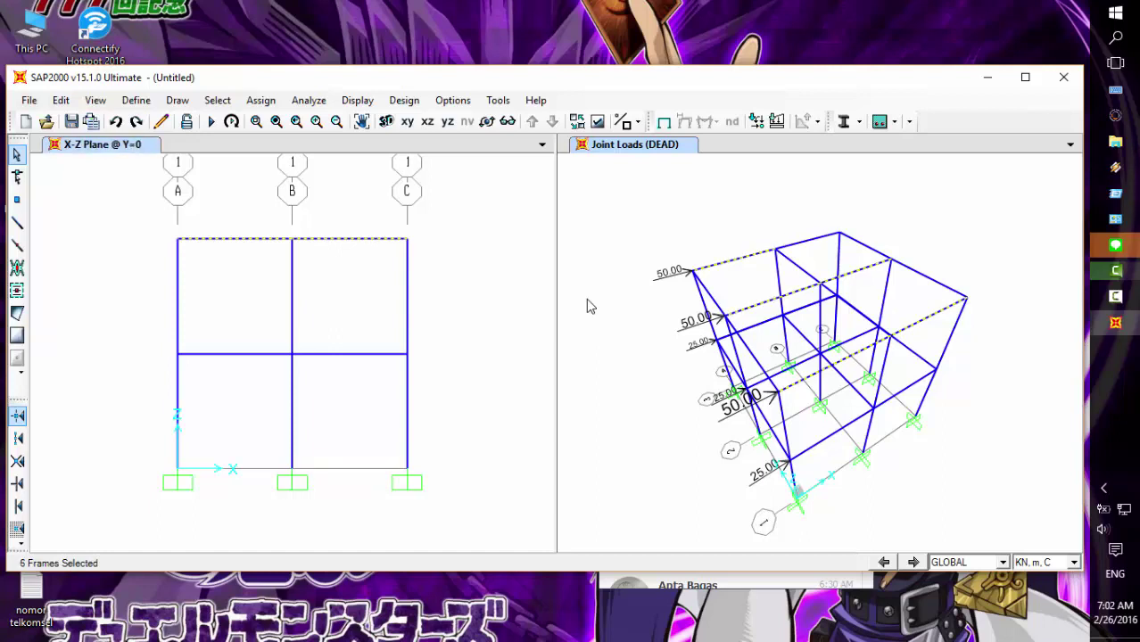
click(309, 100)
click(709, 293)
key(ctrl+p)
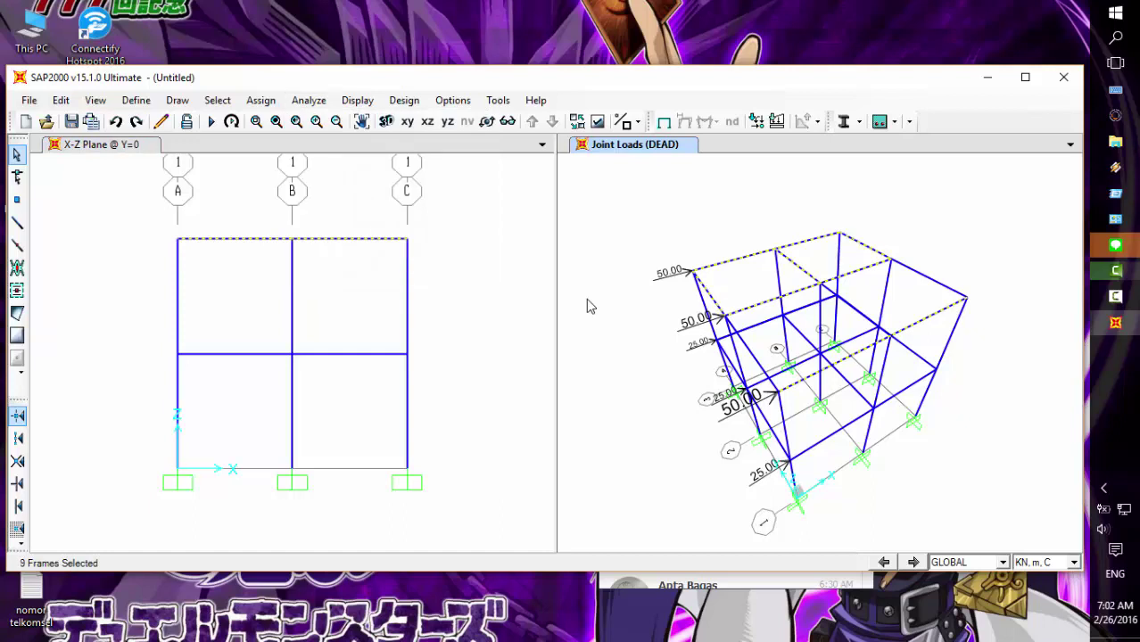
key(ctrl+p)
key(ctrl+p)
key(ctrl+p)
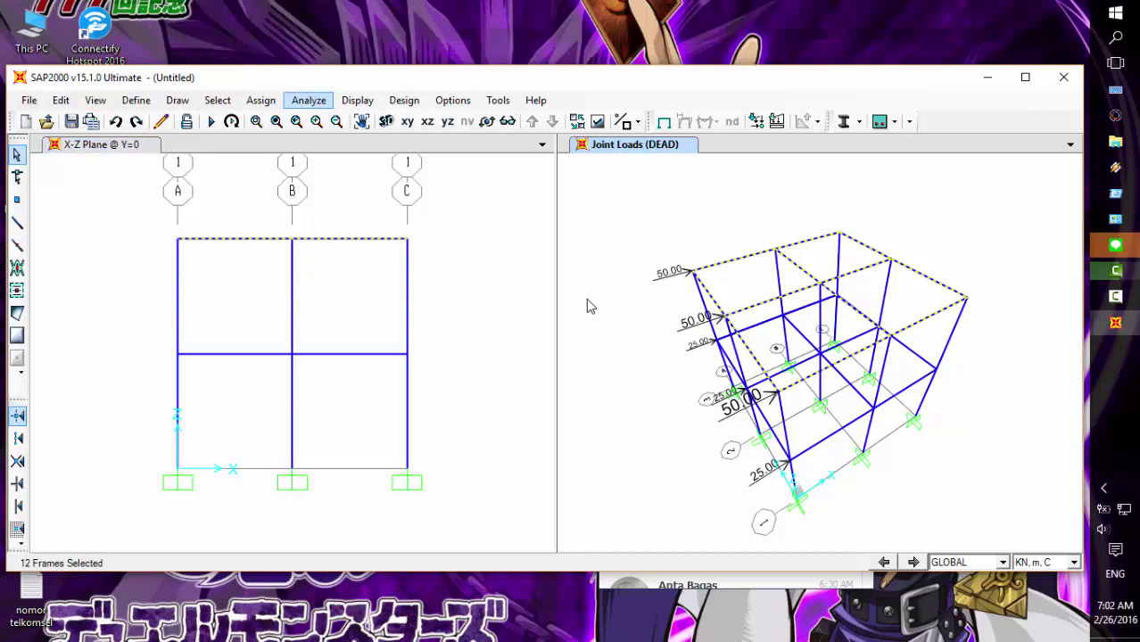
key(alt+a)
key(Down)
key(Down)
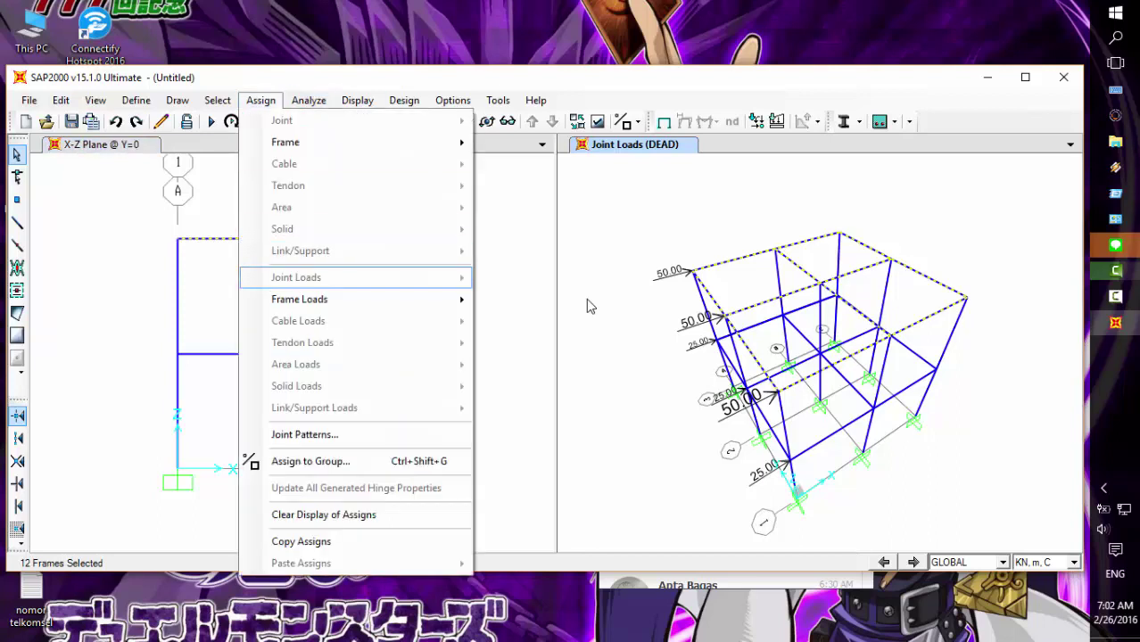
key(Down)
key(Right)
key(Down)
key(Down)
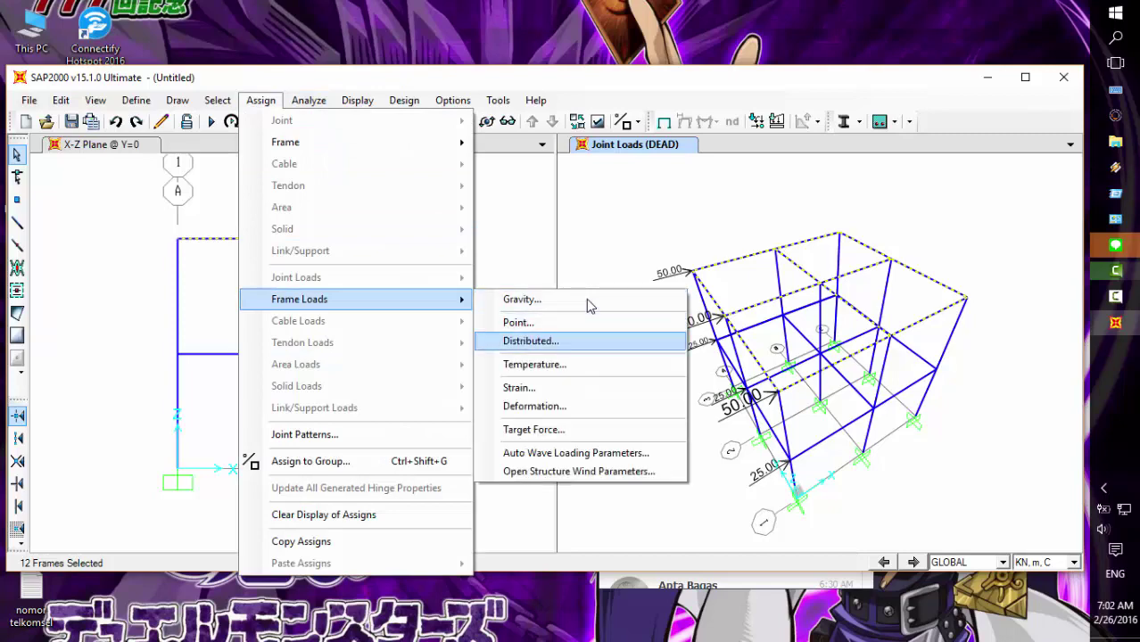
key(Return)
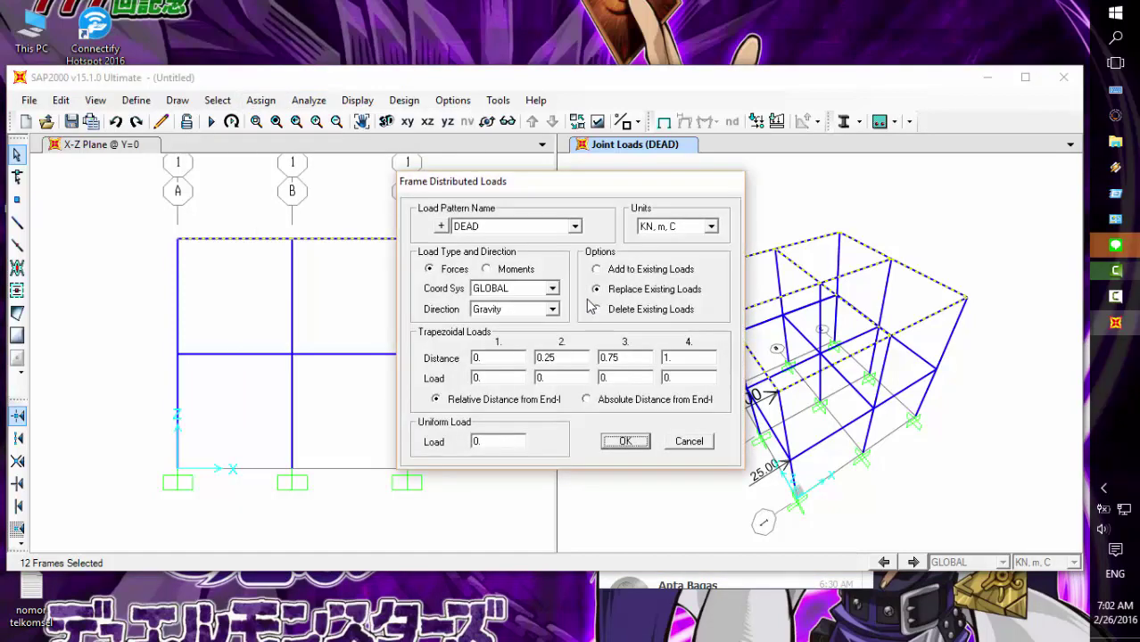
key(shift+Tab)
text(5)
key(BackSpace)
text(10)
key(Return)
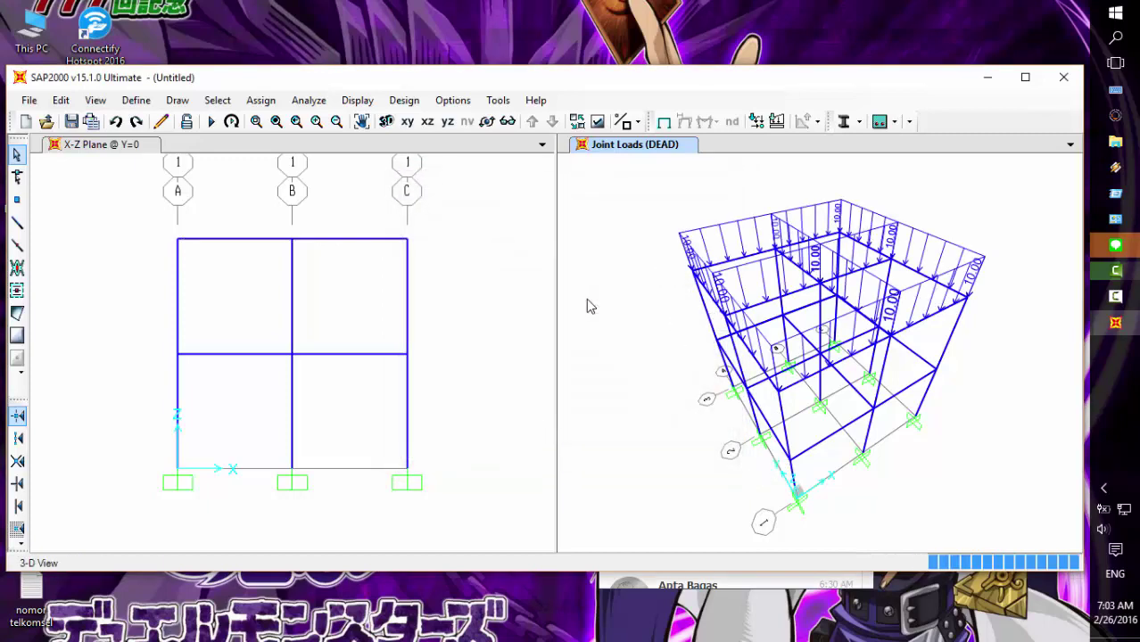
Step: Select all floor beams at Z=6 in plan, assign a uniform DEAD gravity load of 5 kN/m, and return to the 3-D view
middle_drag(587, 306, 577, 303)
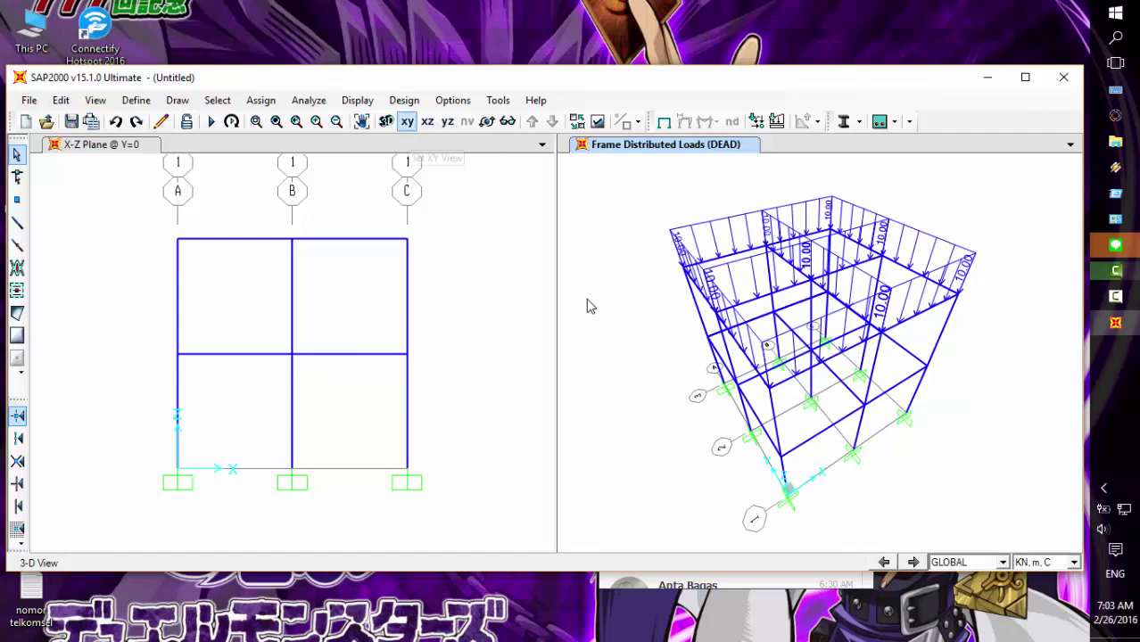
click(407, 121)
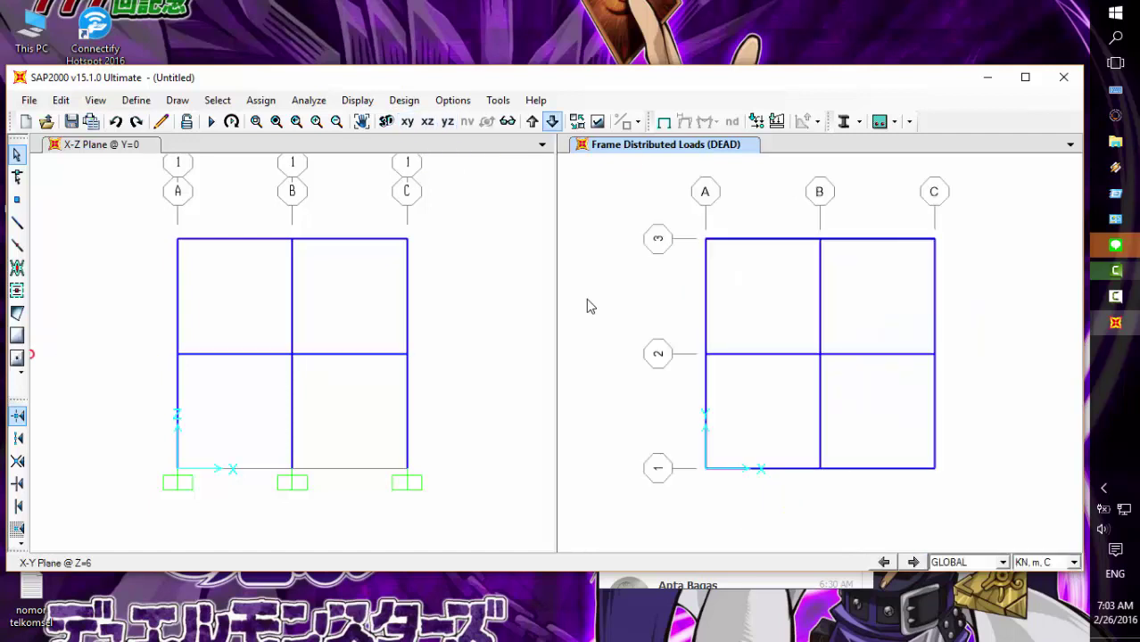
click(552, 122)
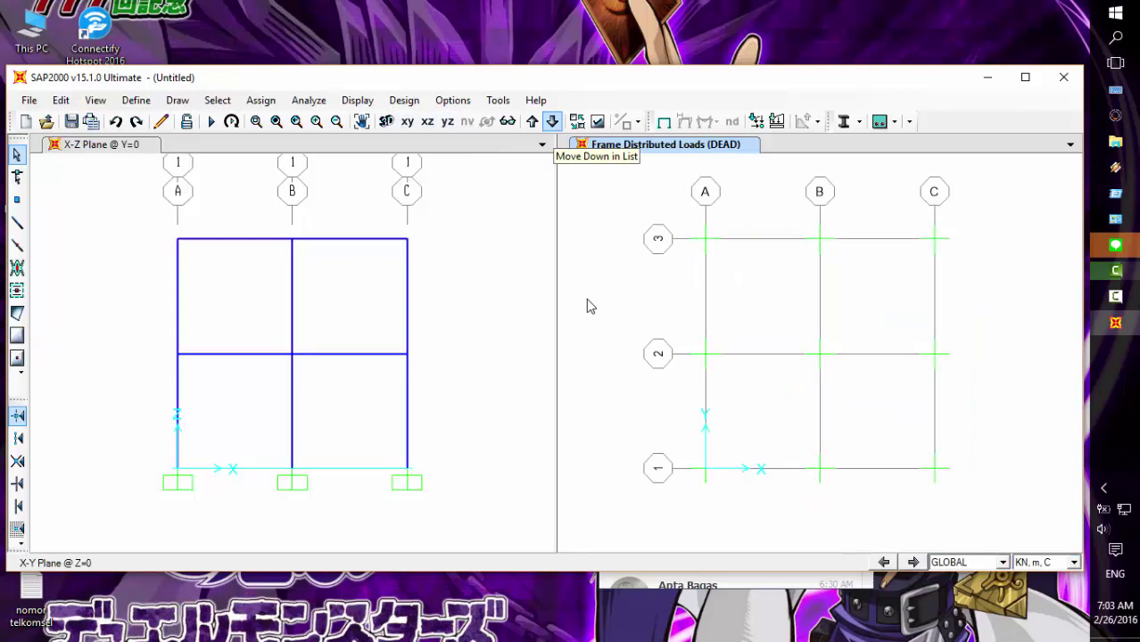
click(533, 121)
click(532, 122)
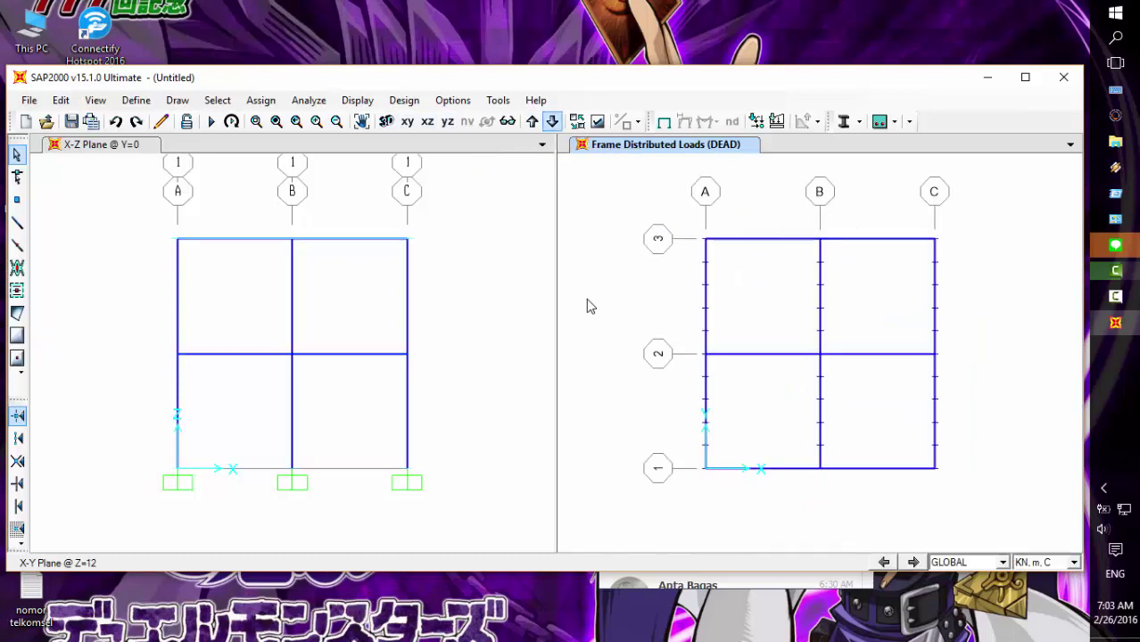
click(552, 121)
drag(978, 507, 664, 206)
click(261, 101)
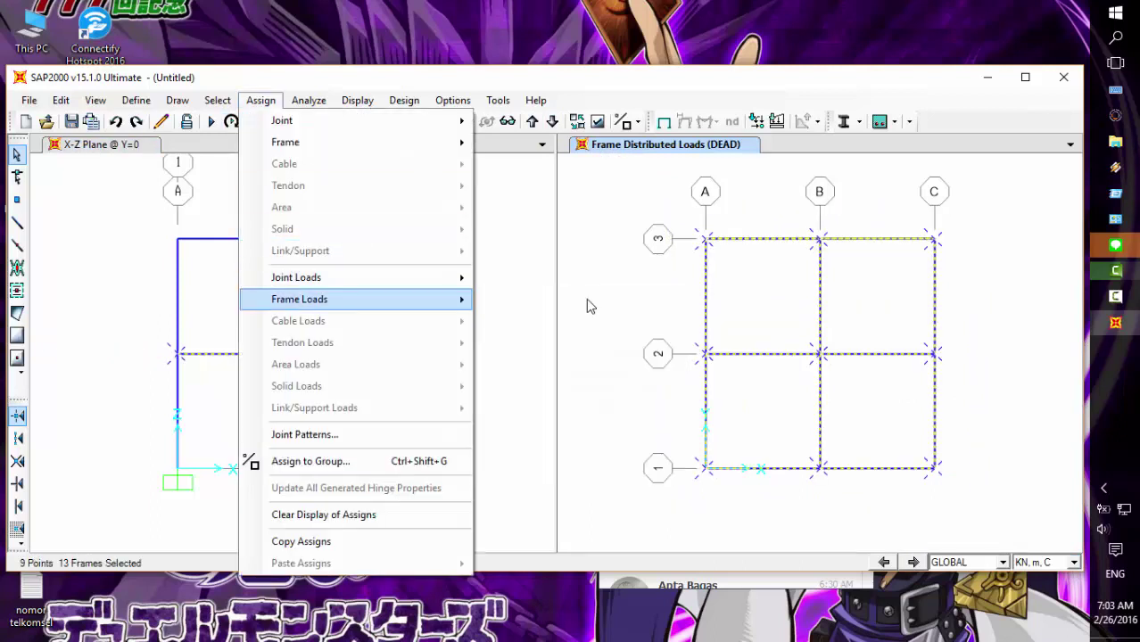
mouse_move(392, 300)
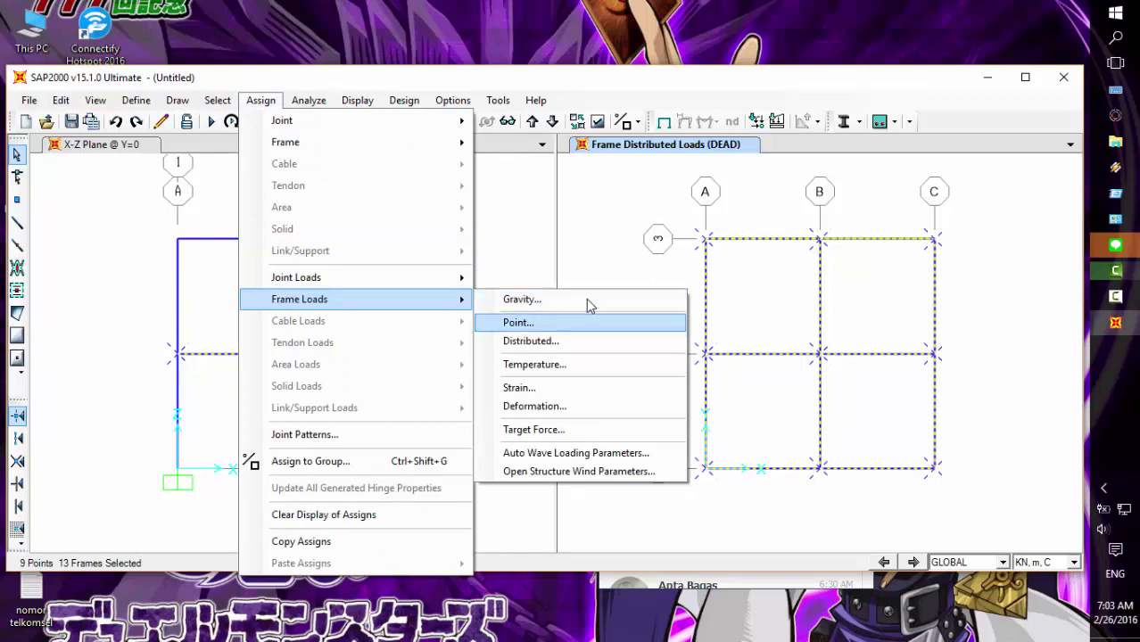
click(530, 341)
double_click(482, 442)
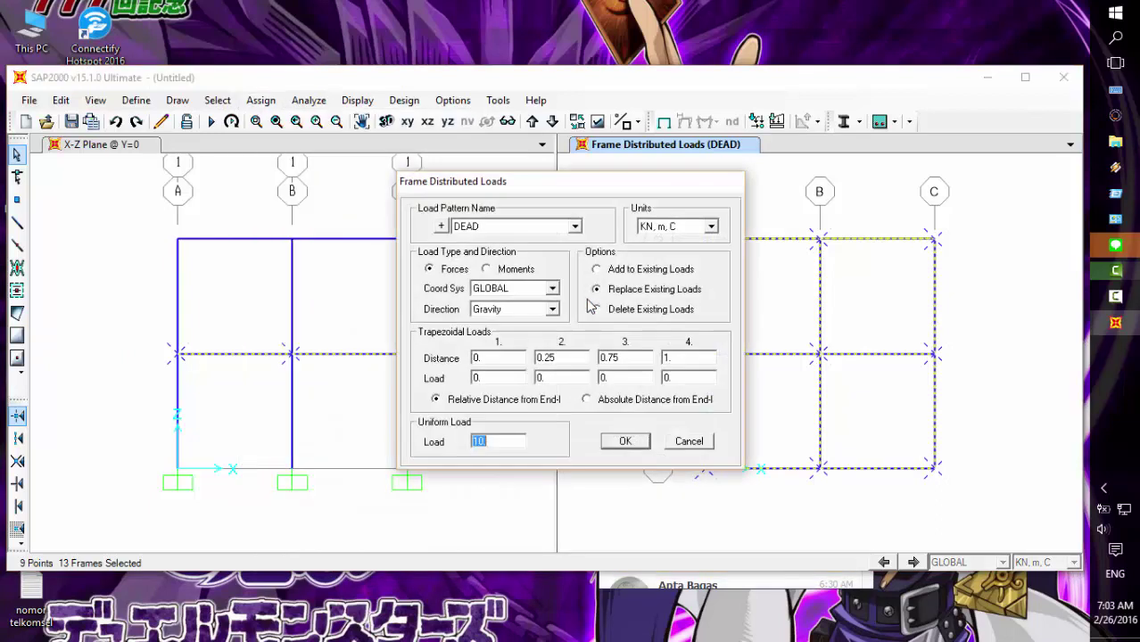
text(5)
key(Return)
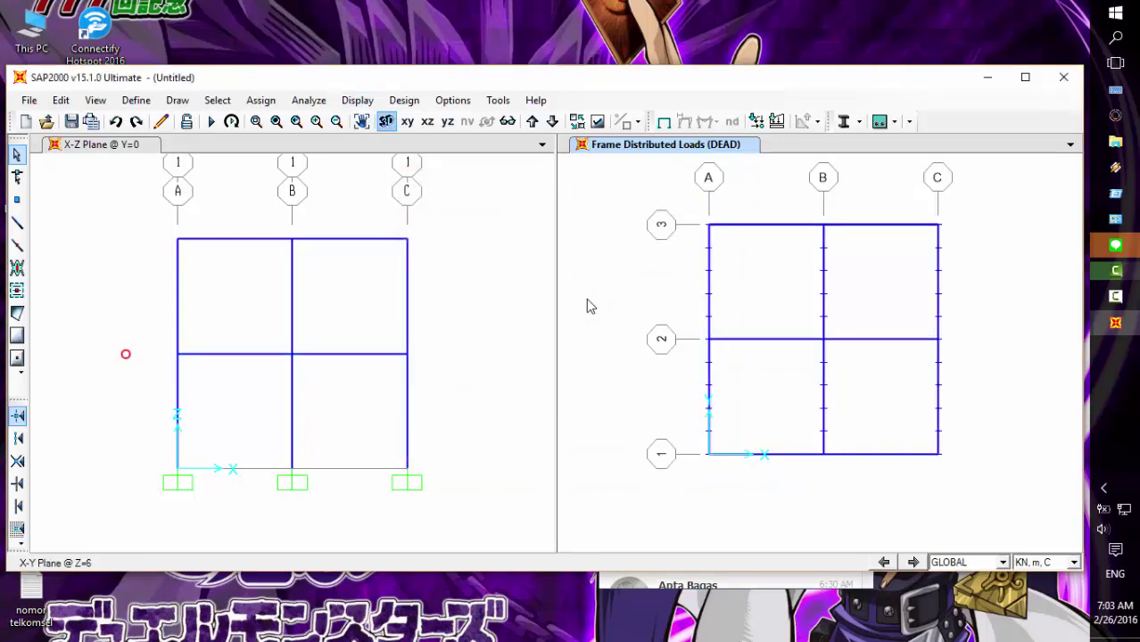
click(386, 121)
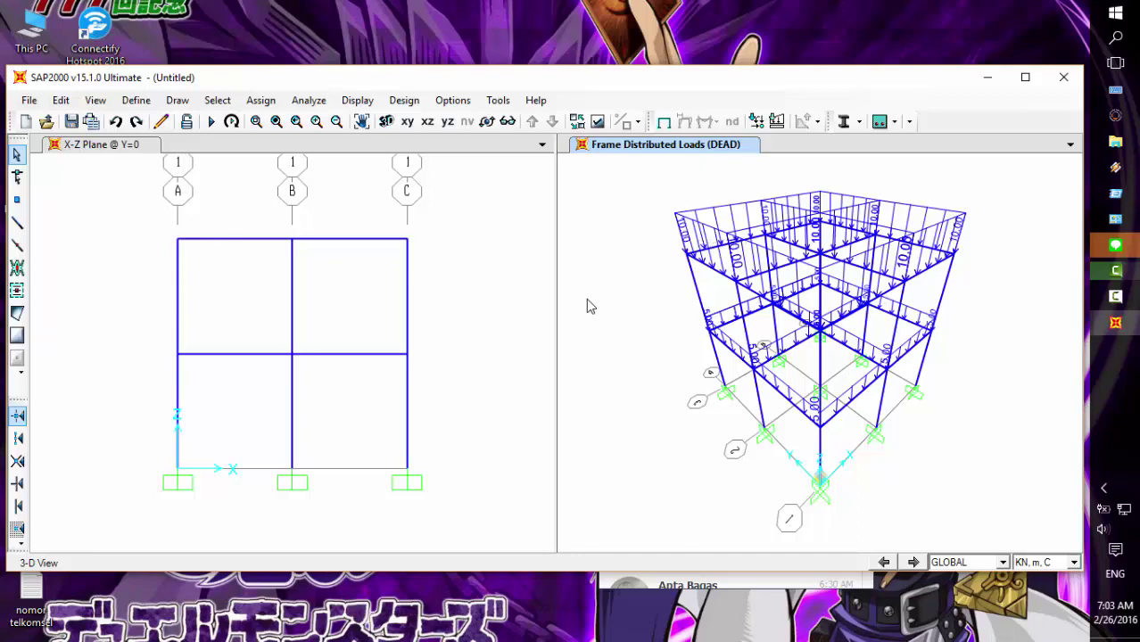
Step: Run the analysis for the DEAD and MODAL load cases, saving the model file as test123
key(alt+n)
key(Up)
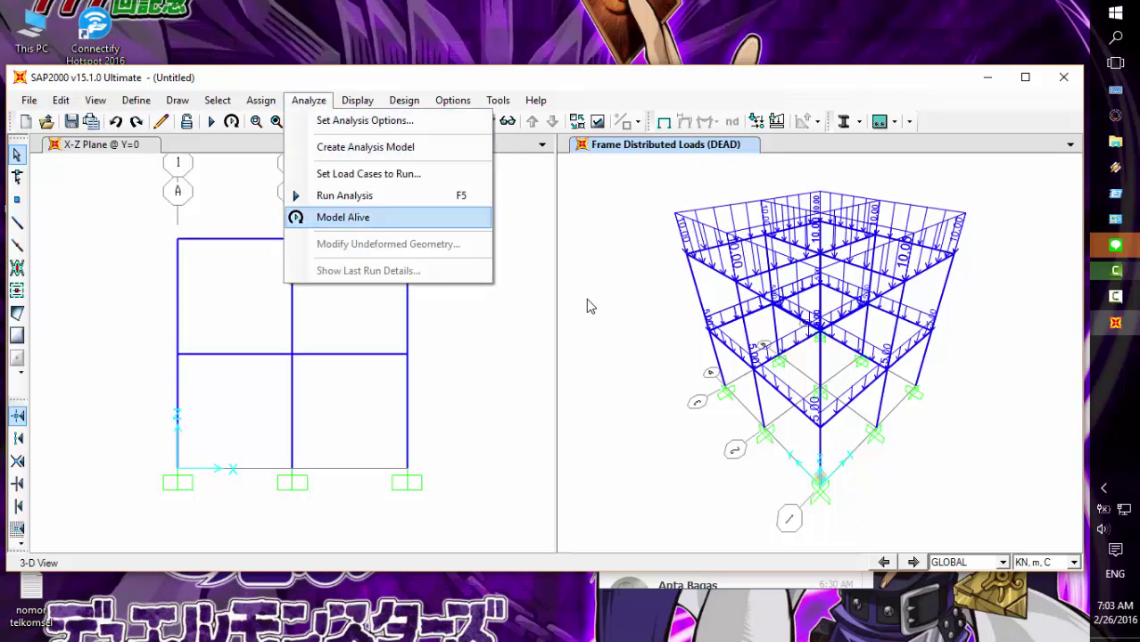
key(Up)
key(Return)
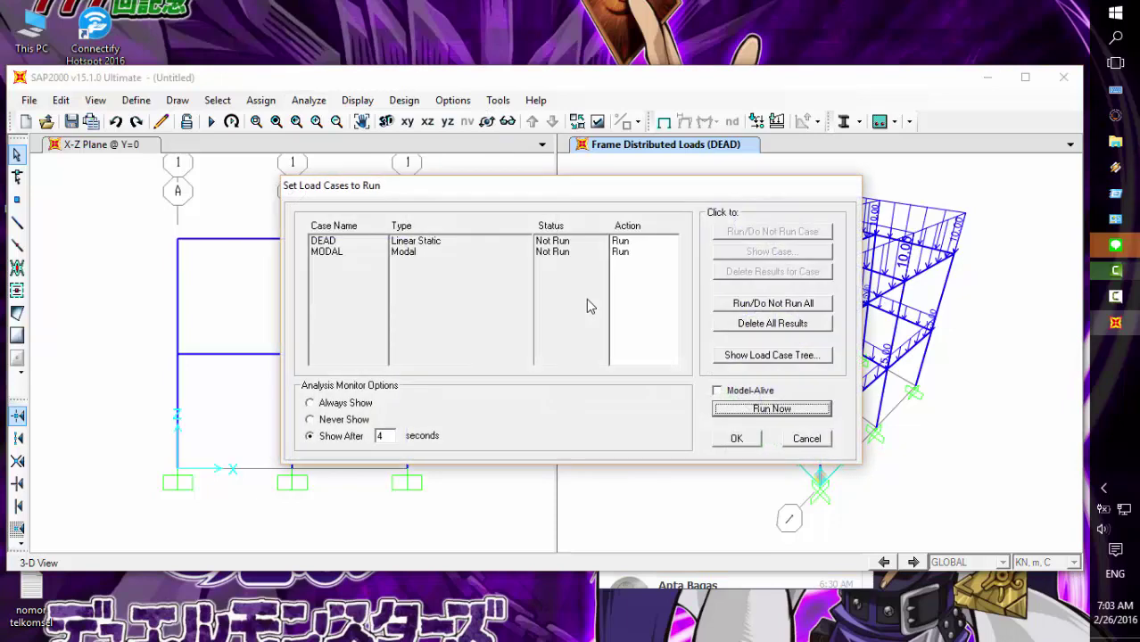
key(Return)
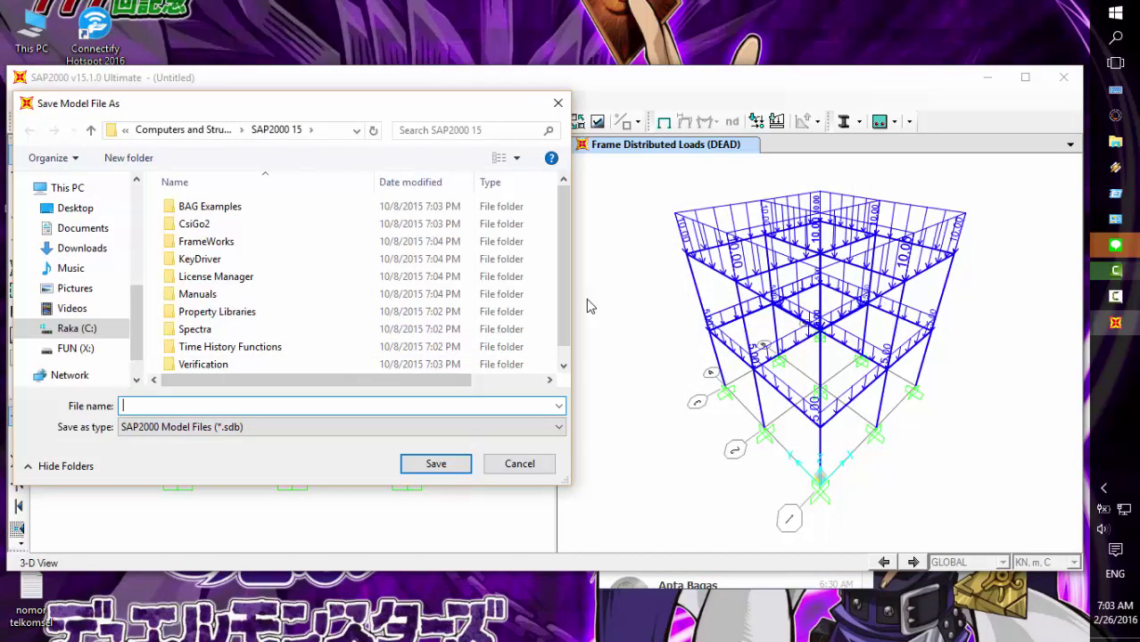
text(test123)
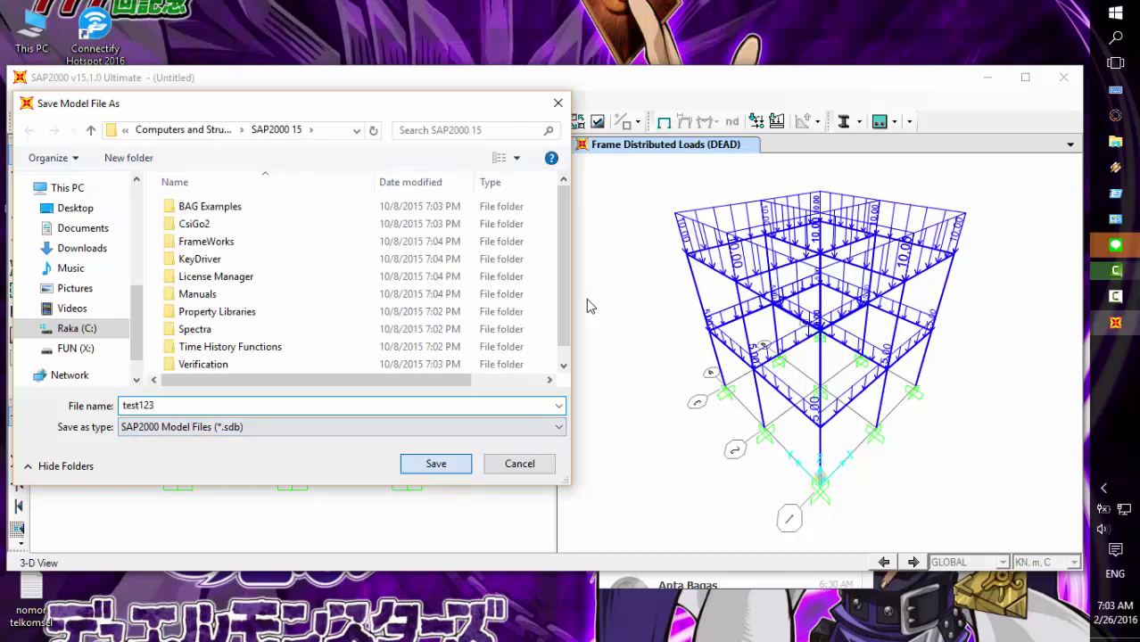
key(Return)
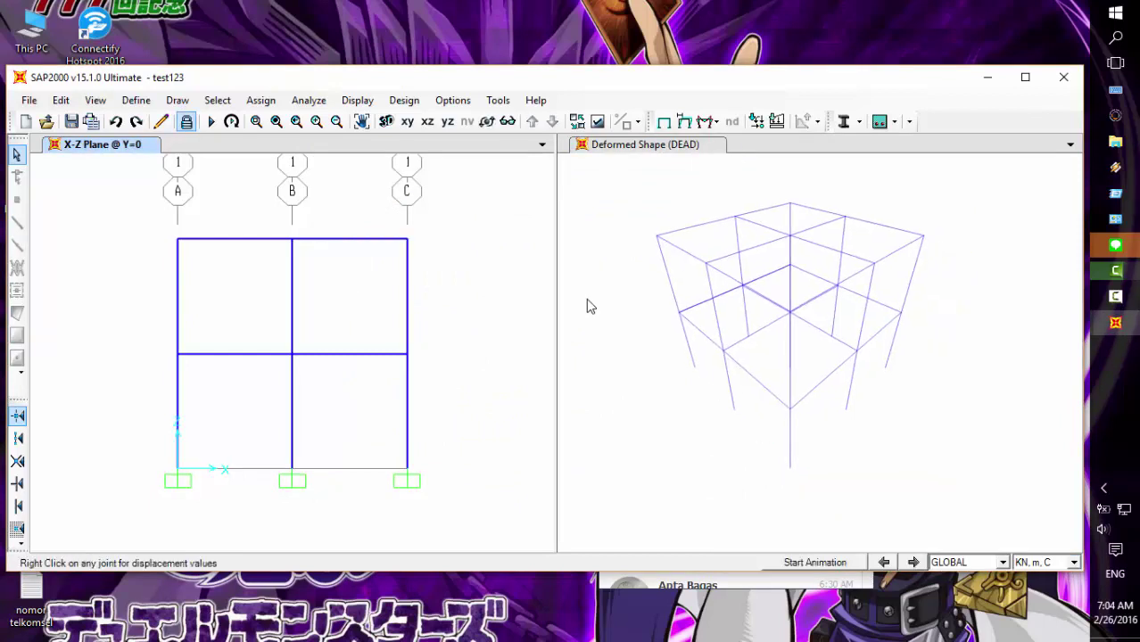
Step: Play and stop the animation of the frame's DEAD deformed shape in the 3-D view
shift+middle_drag(587, 300, 590, 301)
shift+middle_drag(803, 357, 879, 376)
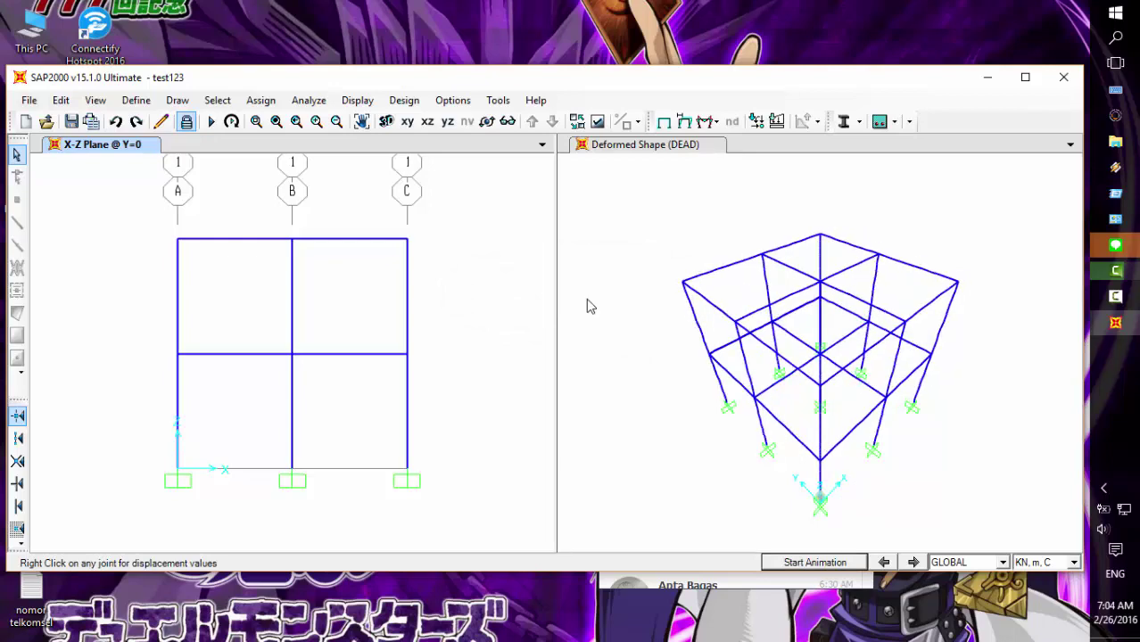
click(587, 300)
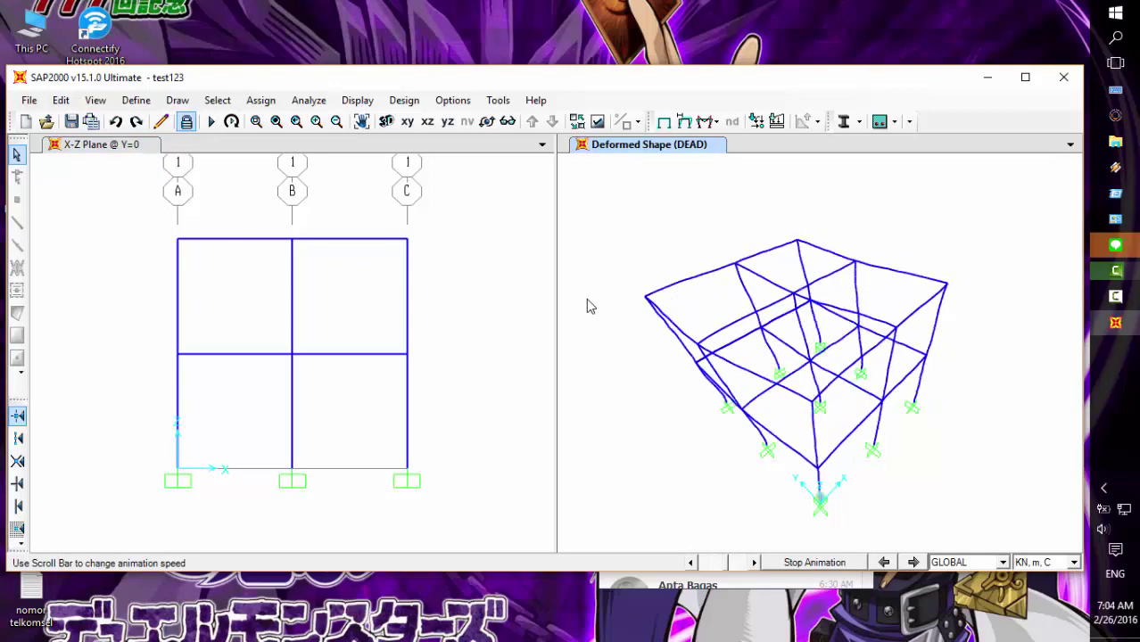
click(587, 306)
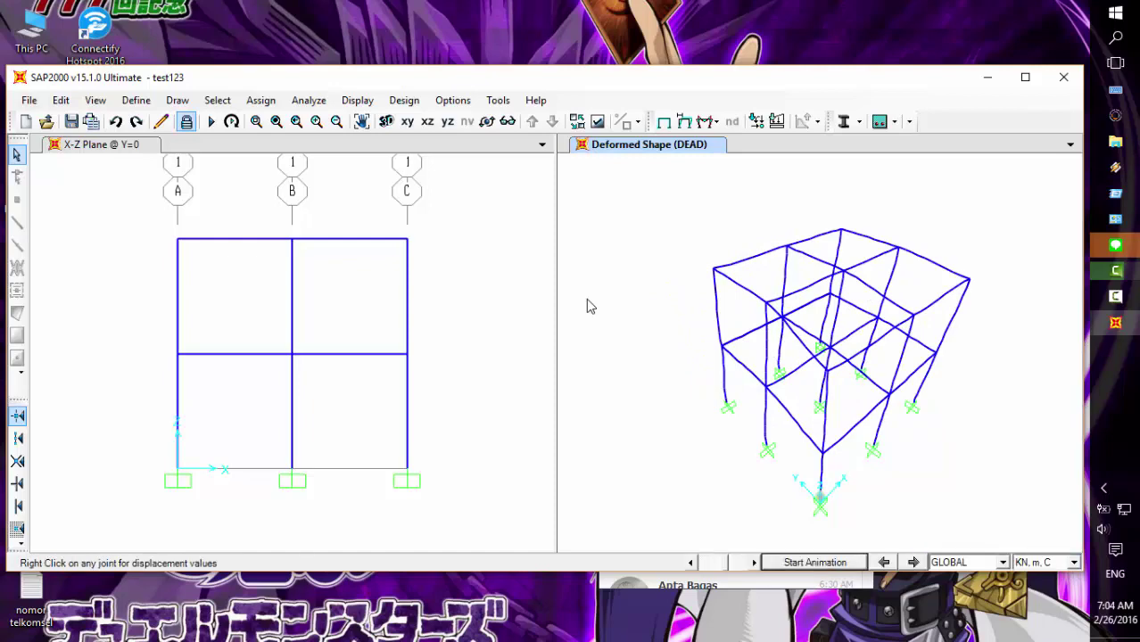
key(Return)
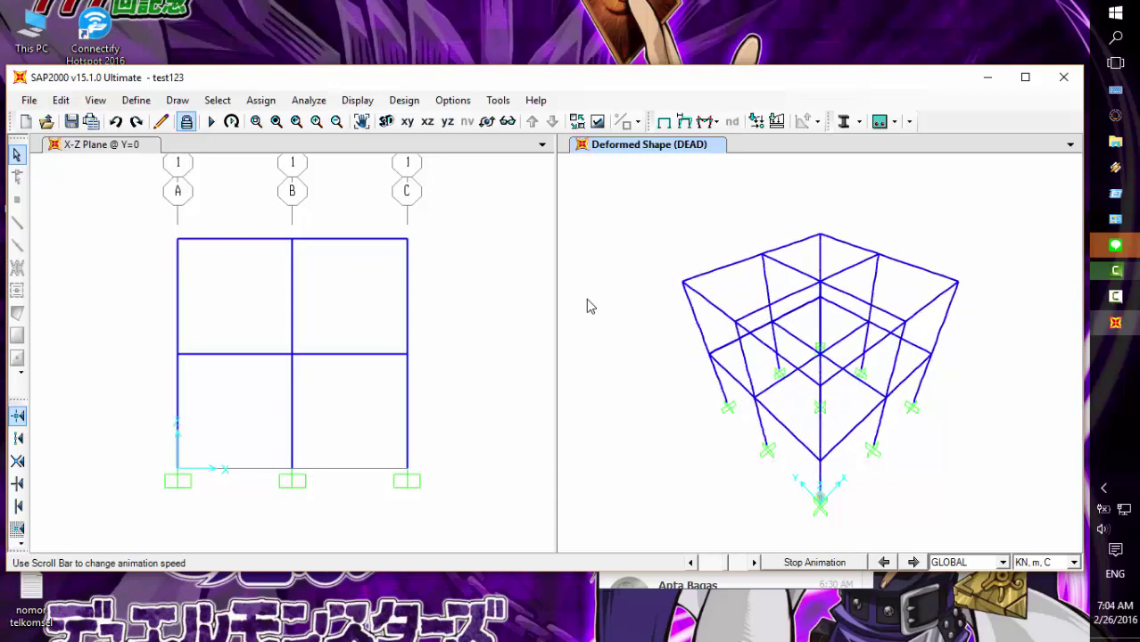
key(Return)
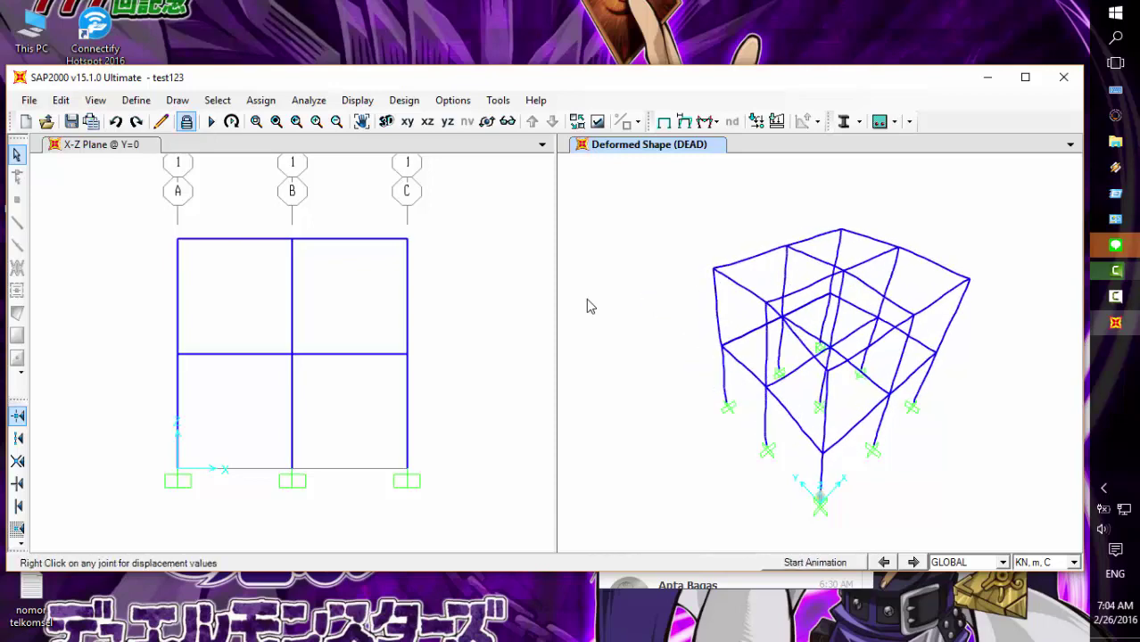
Step: Display the frame axial force diagram for the DEAD case as a filled diagram in the 3-D view
click(706, 122)
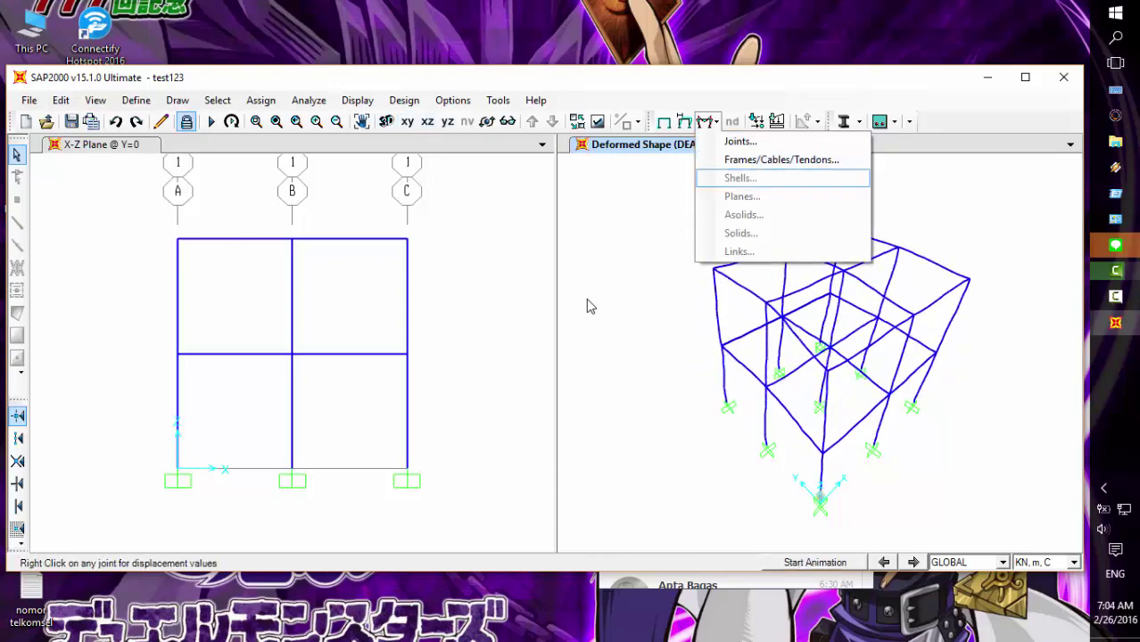
key(Up)
key(Return)
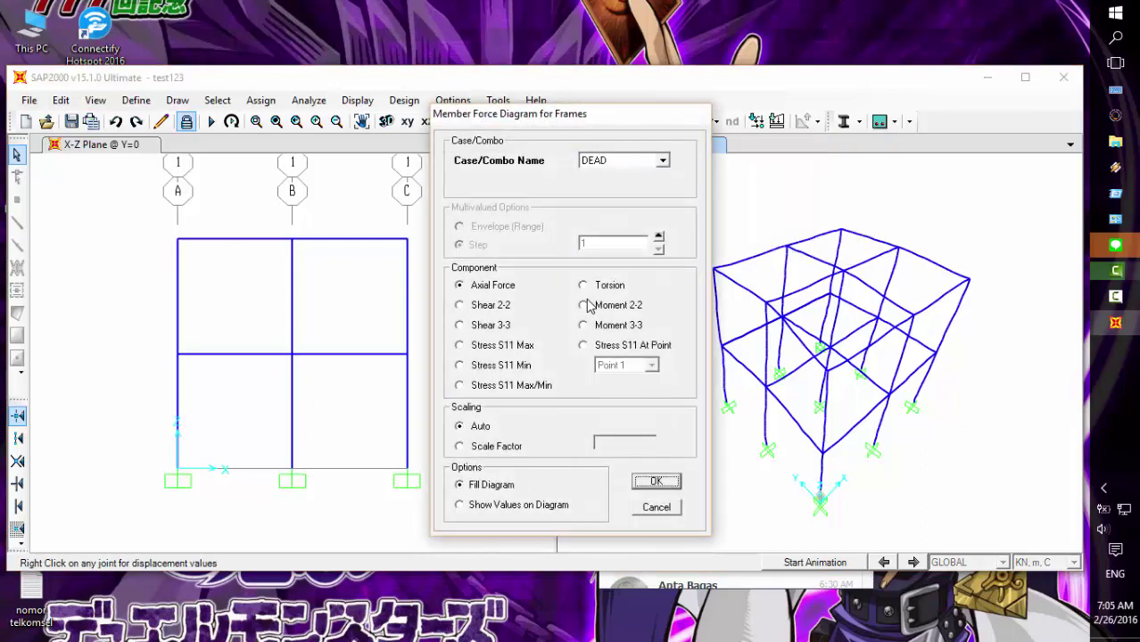
key(Return)
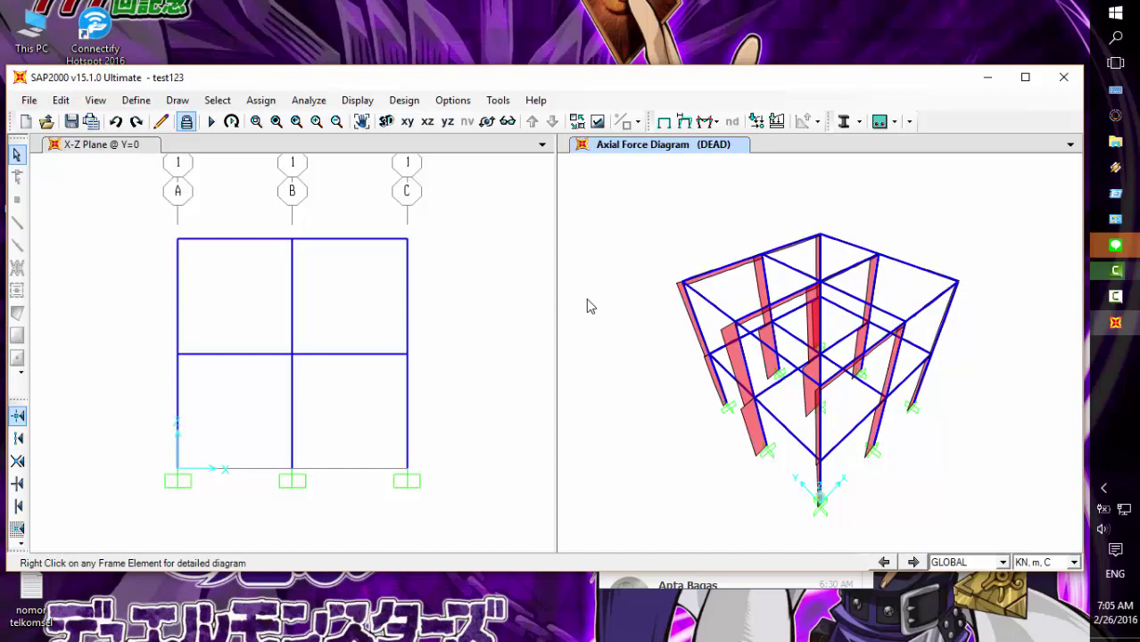
middle_drag(589, 305, 569, 295)
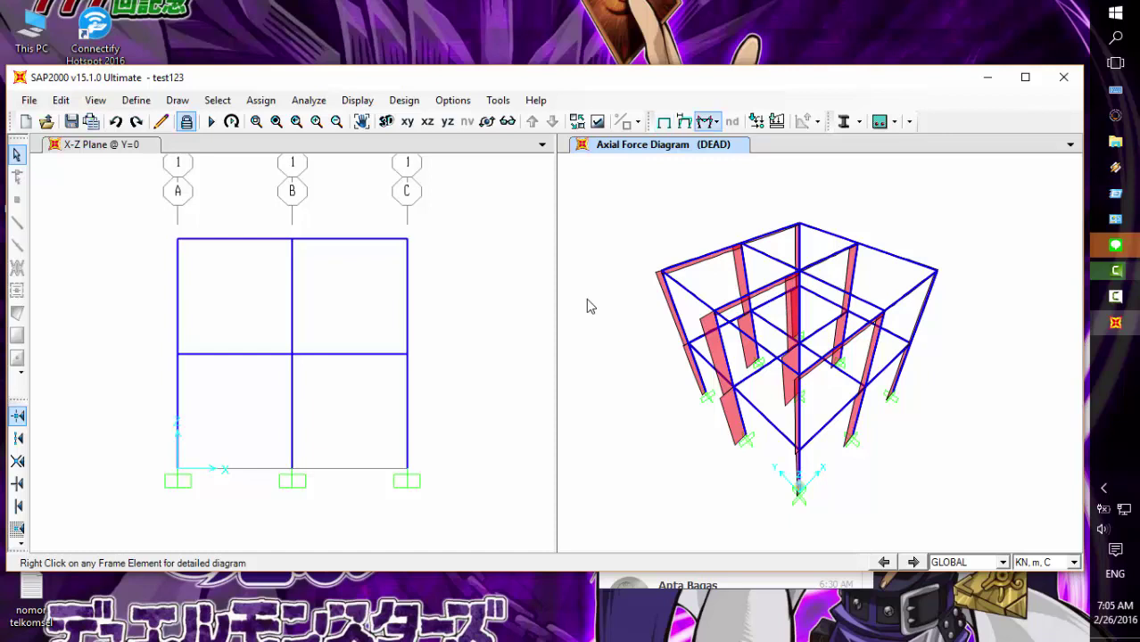
Step: Display the Moment 3-3 diagram of the frames for the DEAD case in the 3-D view
click(708, 122)
click(774, 160)
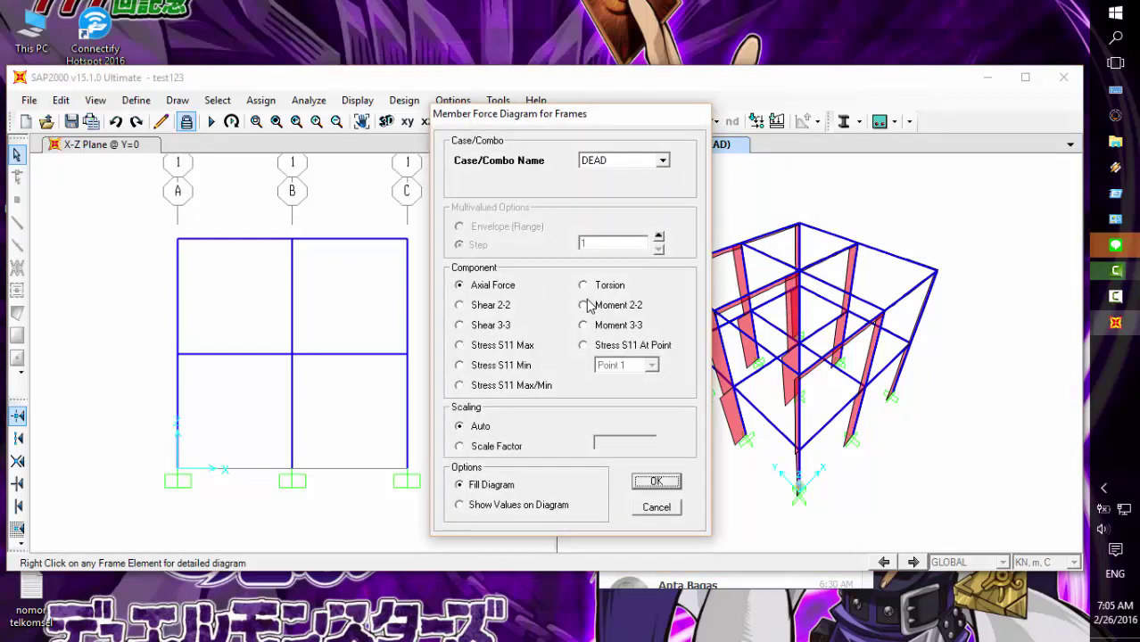
click(585, 305)
key(Down)
key(Return)
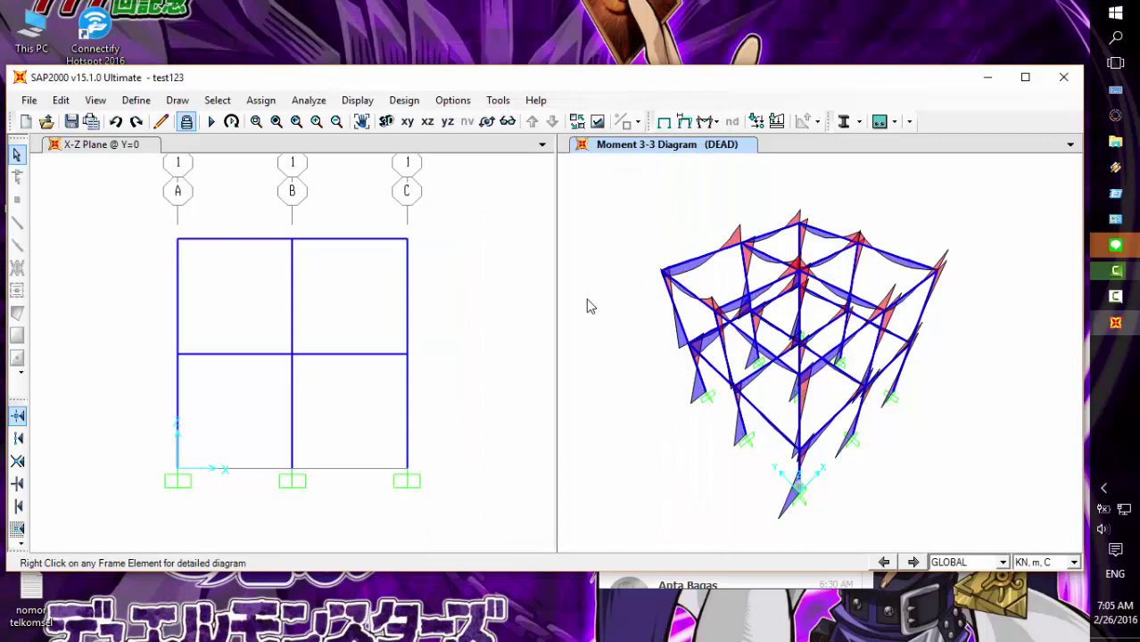
Step: Display the Moment 2-2 diagram of the frames for the DEAD case in the 3-D view
click(707, 121)
click(763, 160)
click(585, 305)
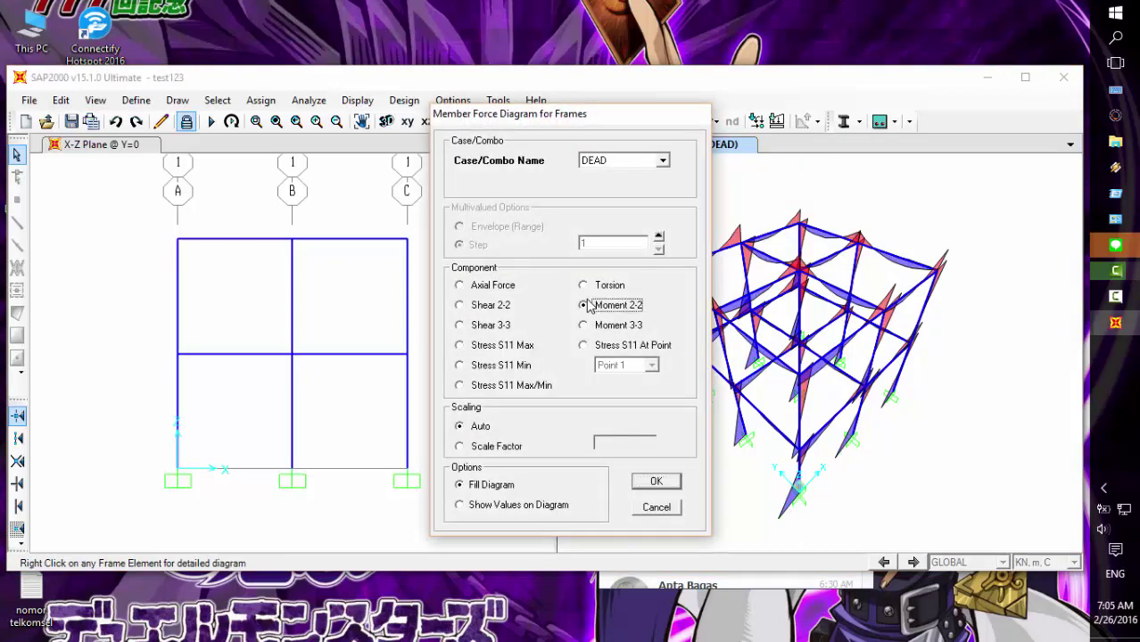
key(Return)
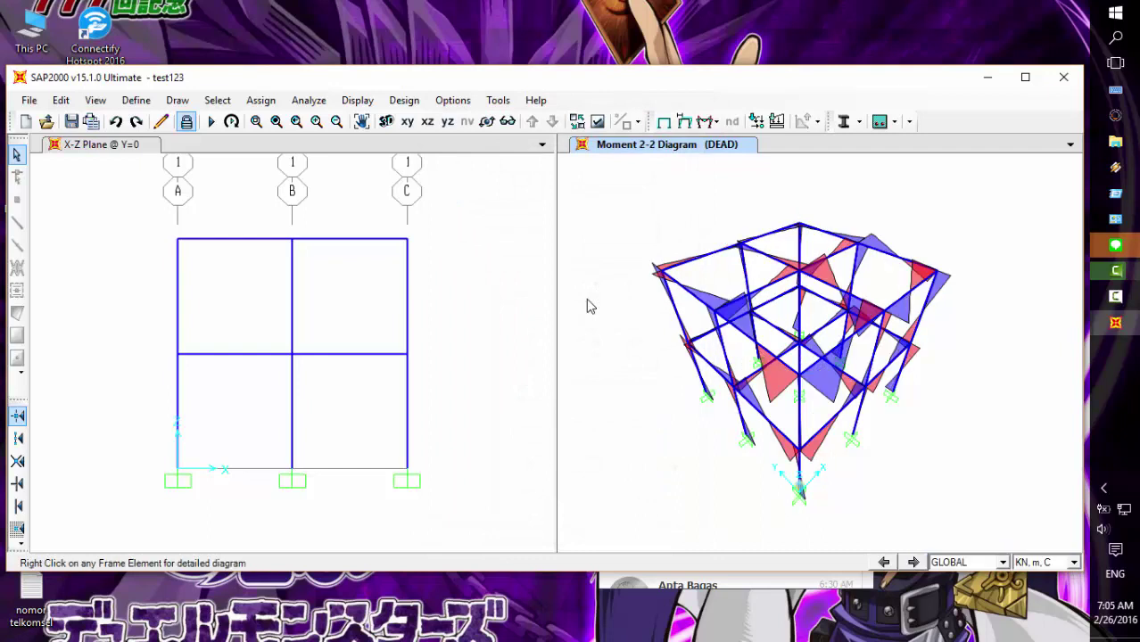
click(706, 122)
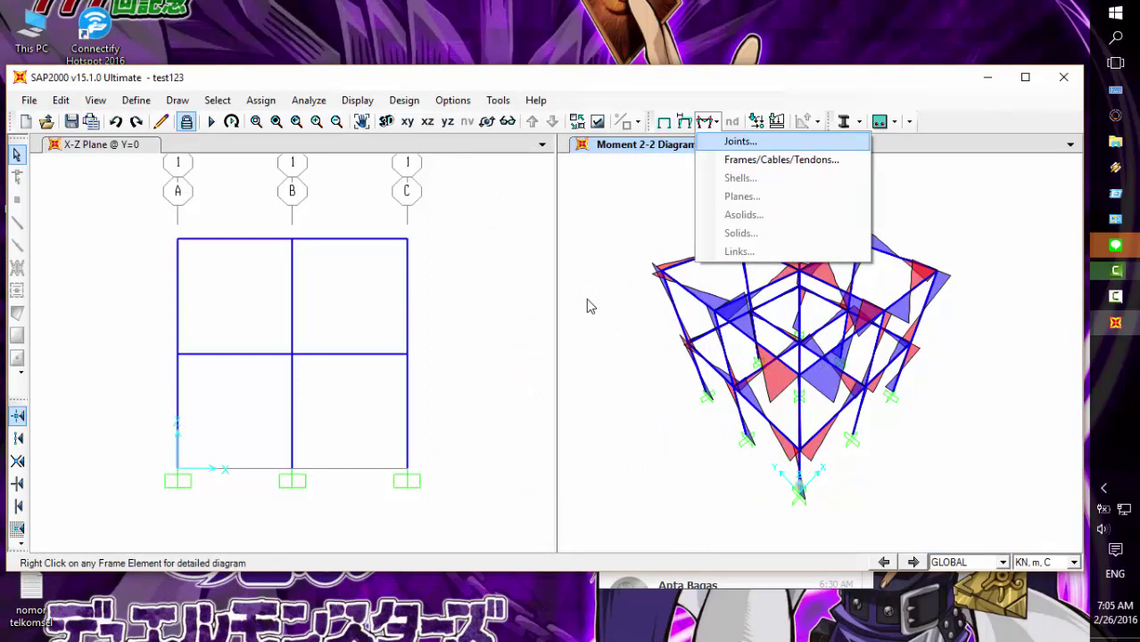
key(Down)
key(Return)
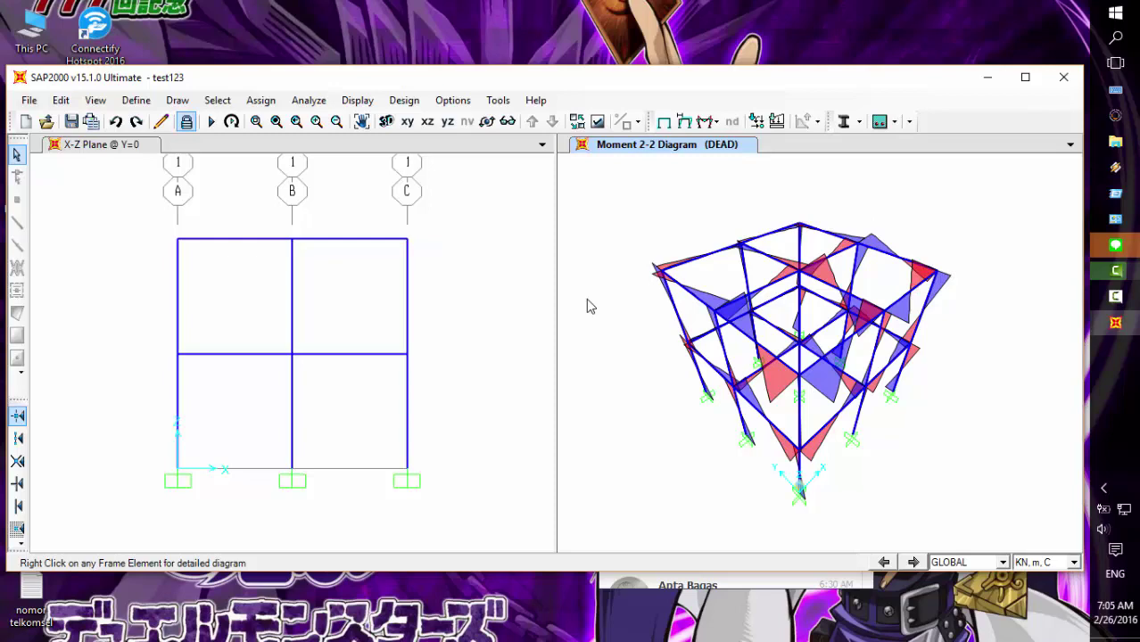
key(alt+g)
key(Down)
key(Right)
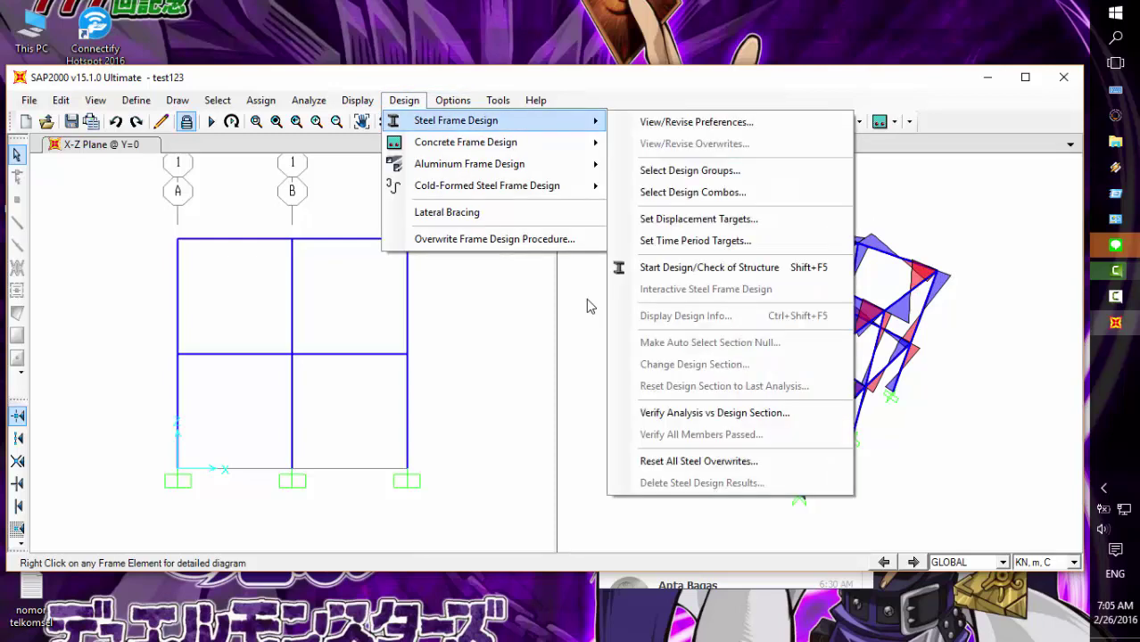
click(587, 306)
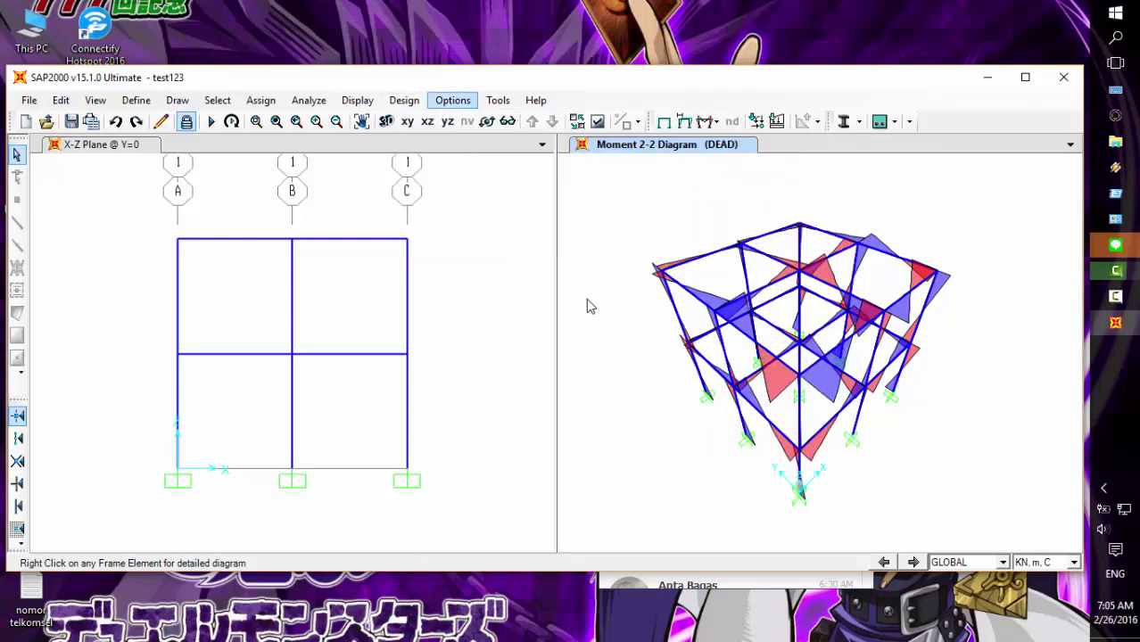
Step: Open the steel frame design preferences and look through the available design codes, leaving AISC360-05/IBC2006 selected
key(alt+g)
key(Down)
key(Right)
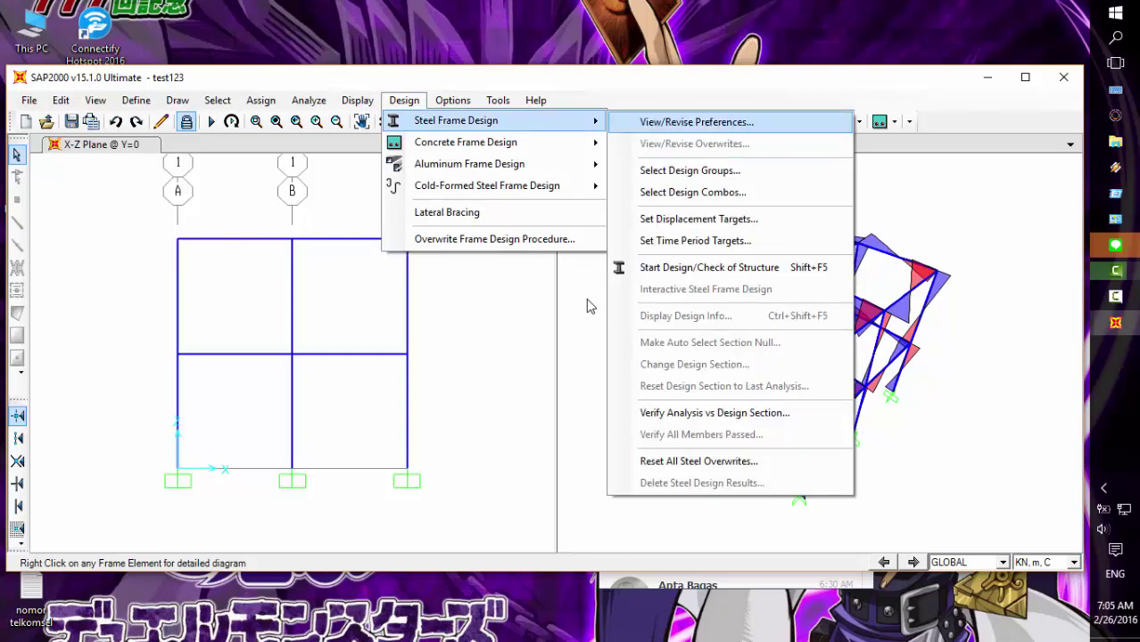
key(Return)
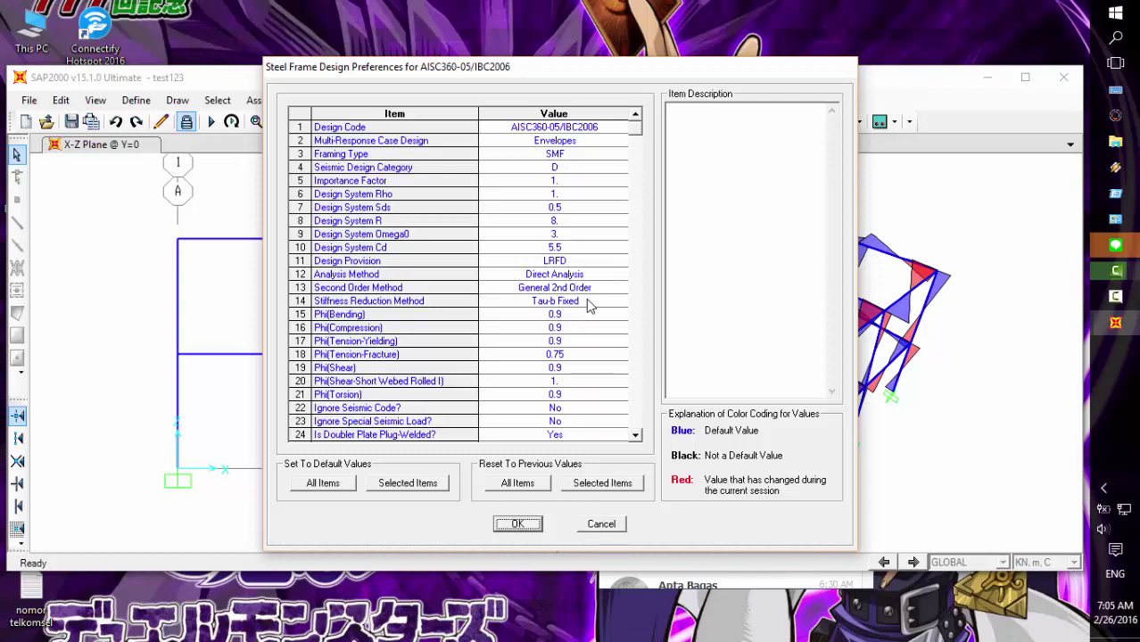
click(587, 302)
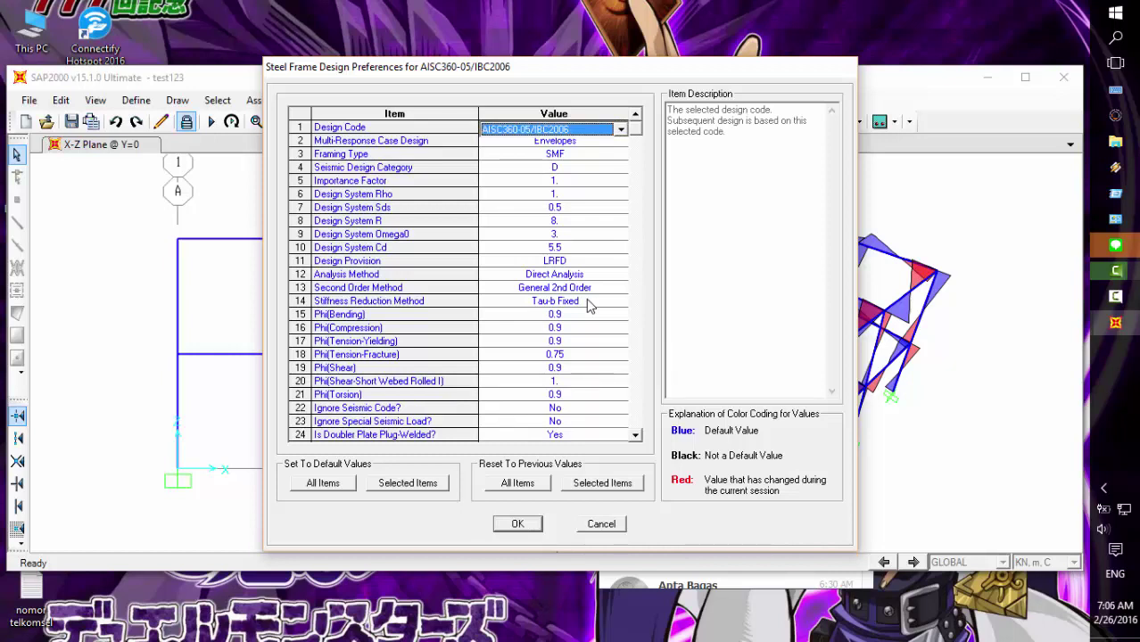
key(alt+Down)
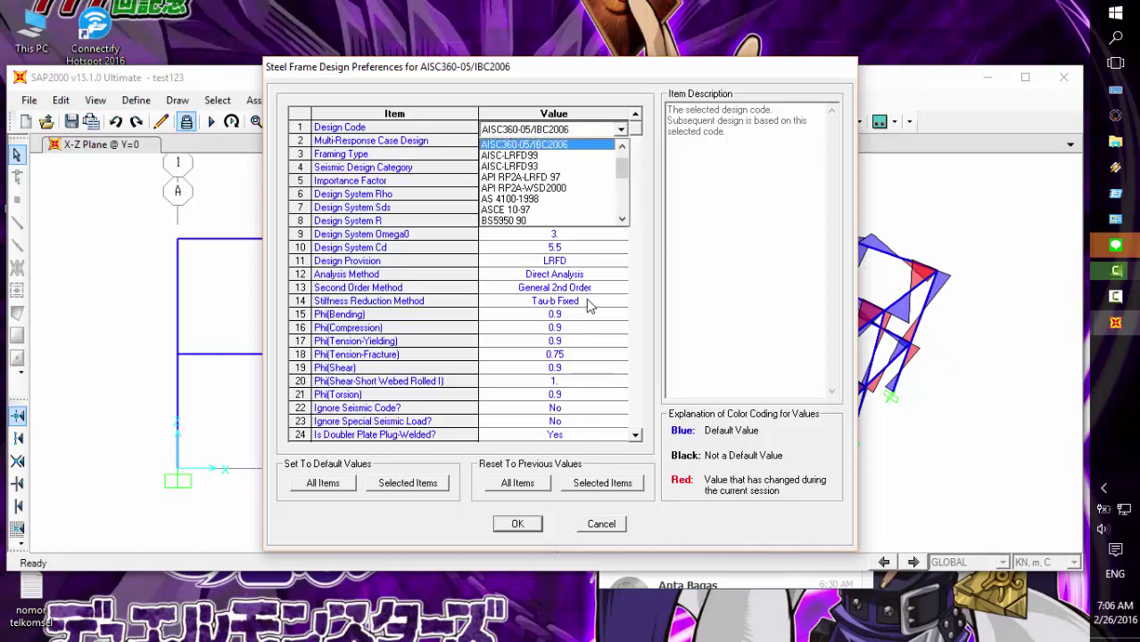
key(Escape)
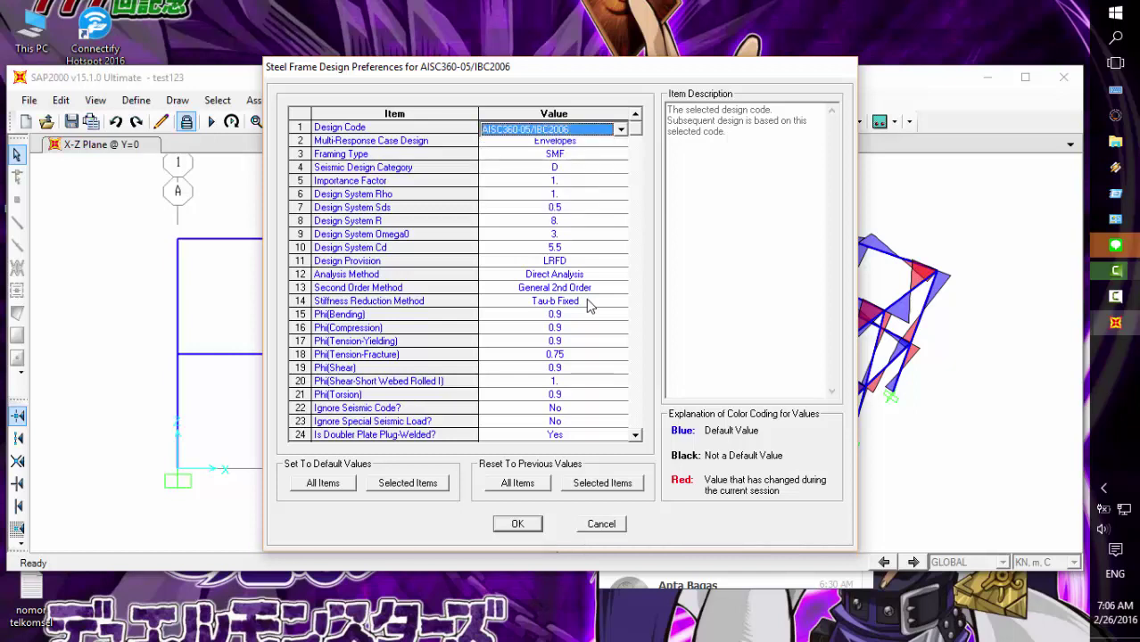
Step: Review the remaining steel design preferences, including the Phi resistance factors, and accept them
scroll(588, 306, down, 1)
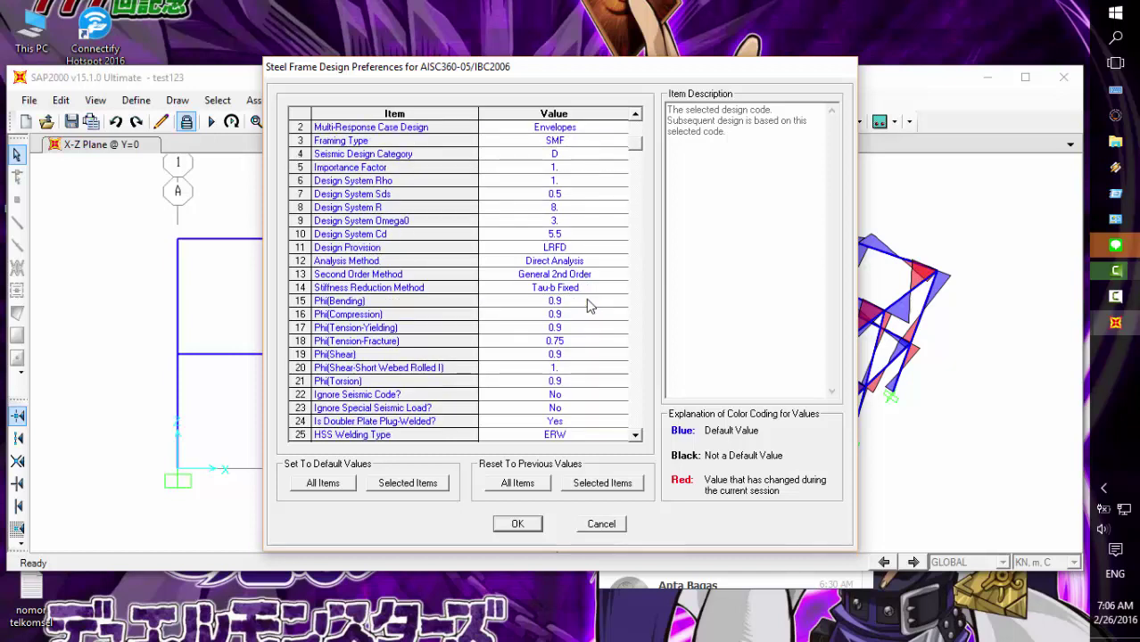
scroll(588, 306, down, 1)
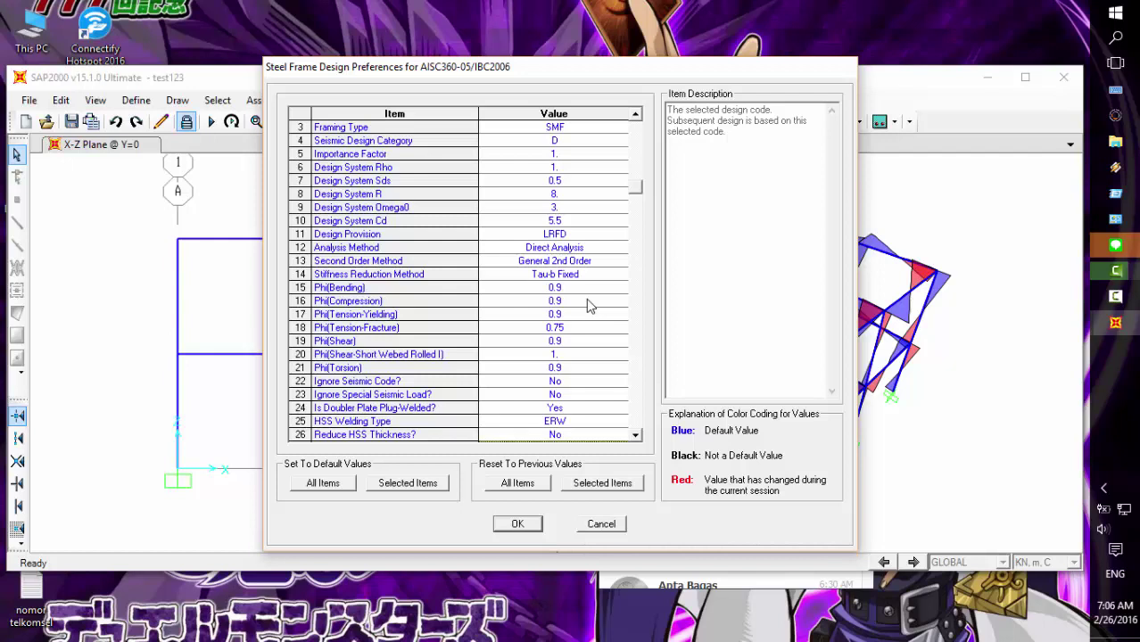
click(585, 340)
scroll(589, 306, down, 2)
scroll(588, 306, up, 13)
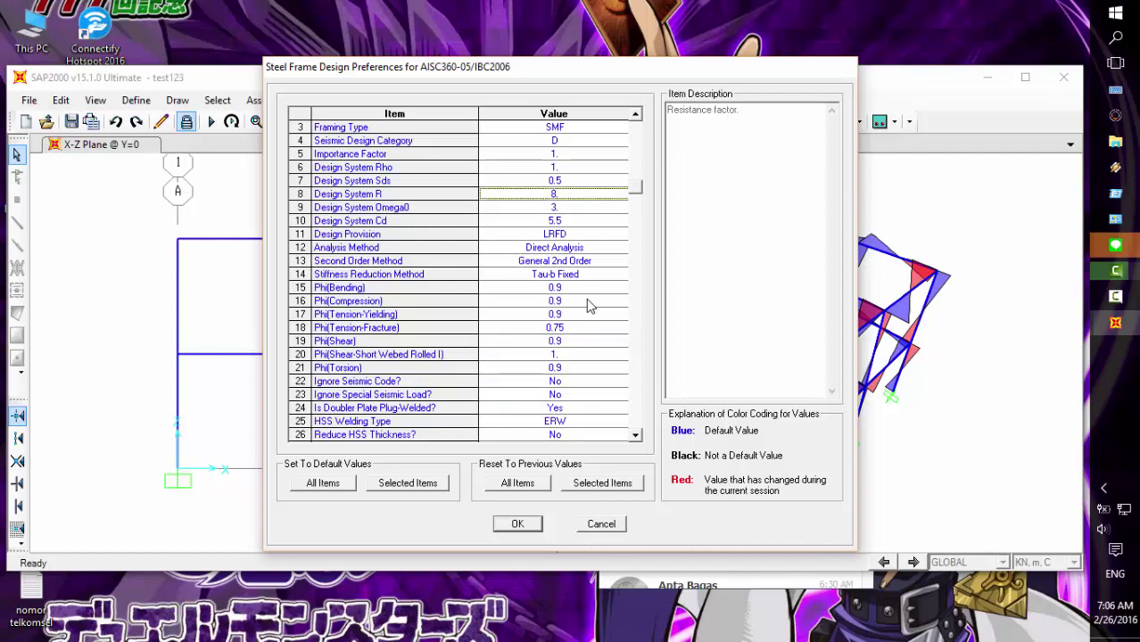
scroll(589, 306, down, 9)
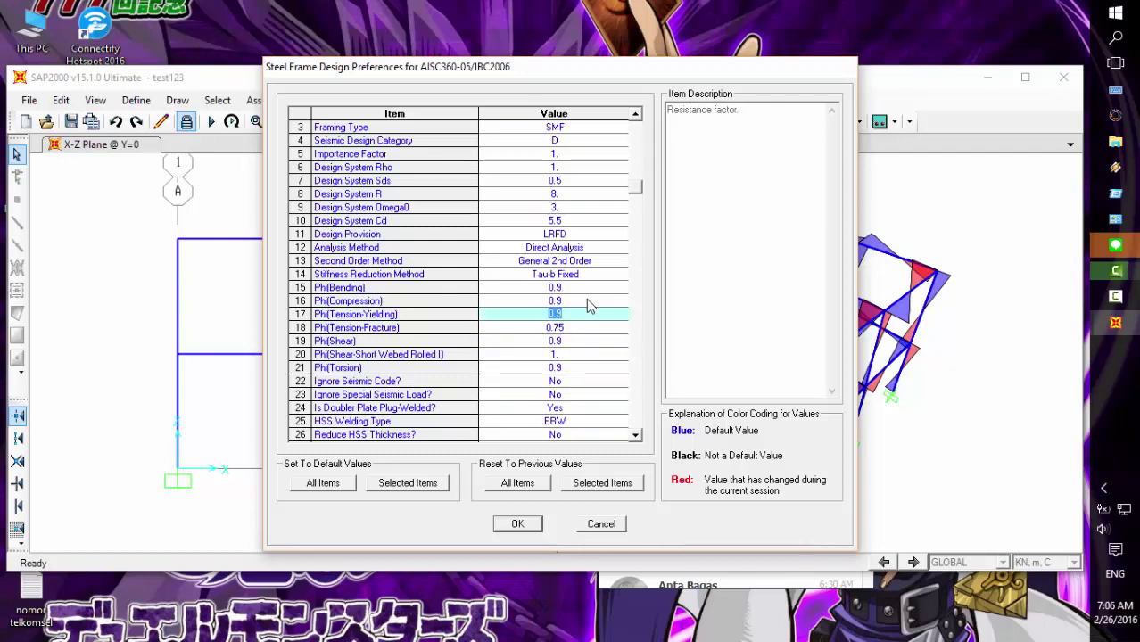
key(Return)
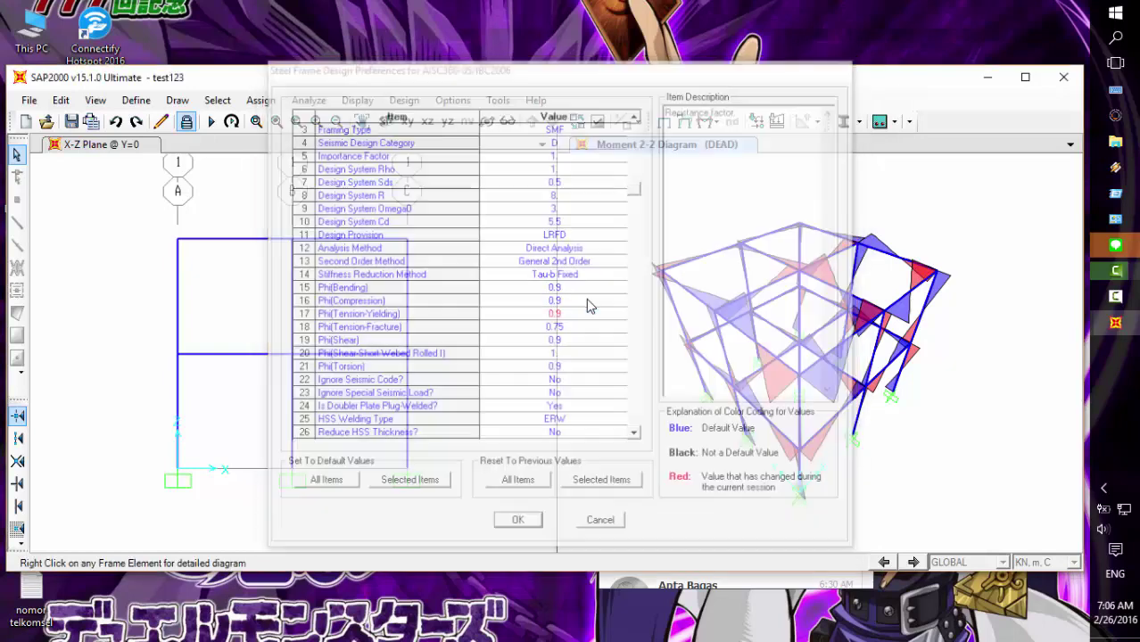
Step: Run the steel frame design check of the structure
key(alt+g)
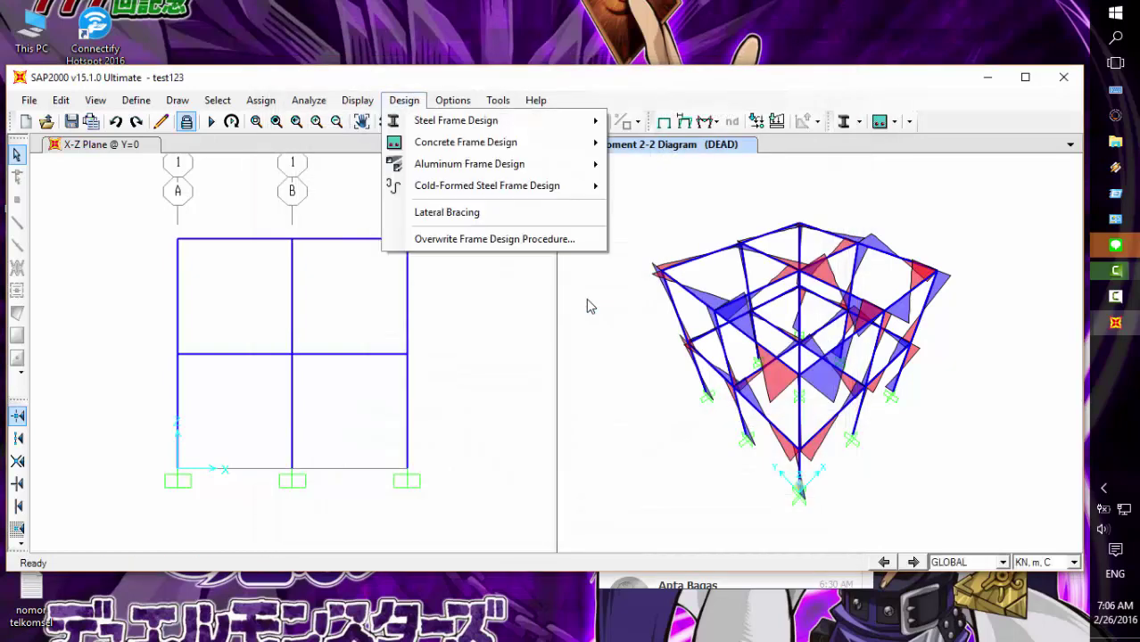
key(Down)
key(Right)
key(Down)
key(Down)
key(Down)
key(Down)
key(Down)
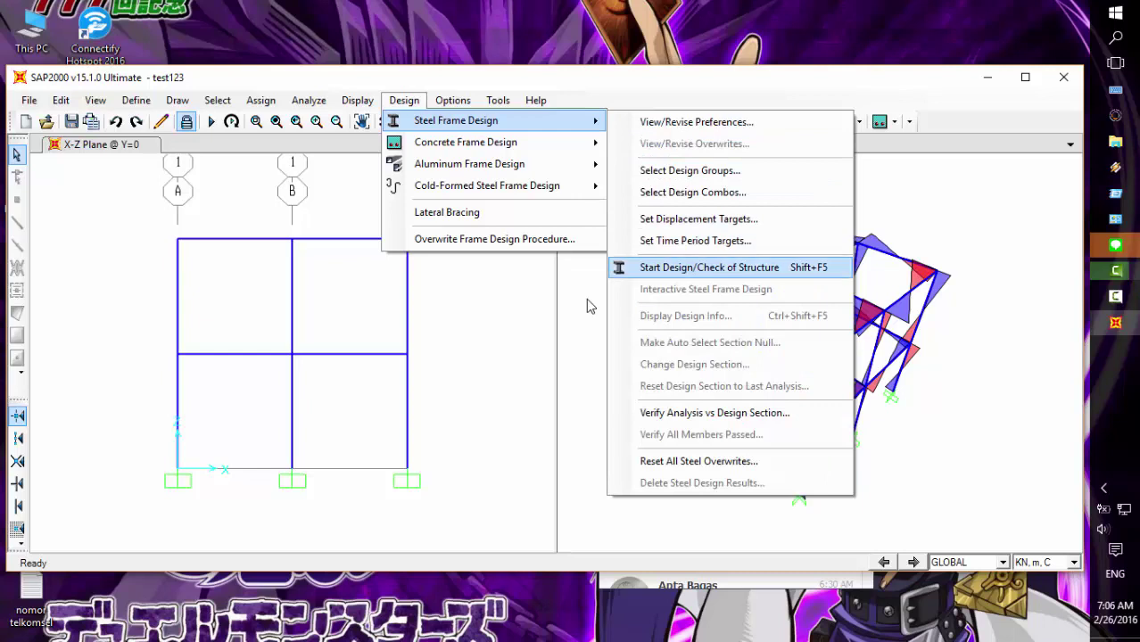
key(Return)
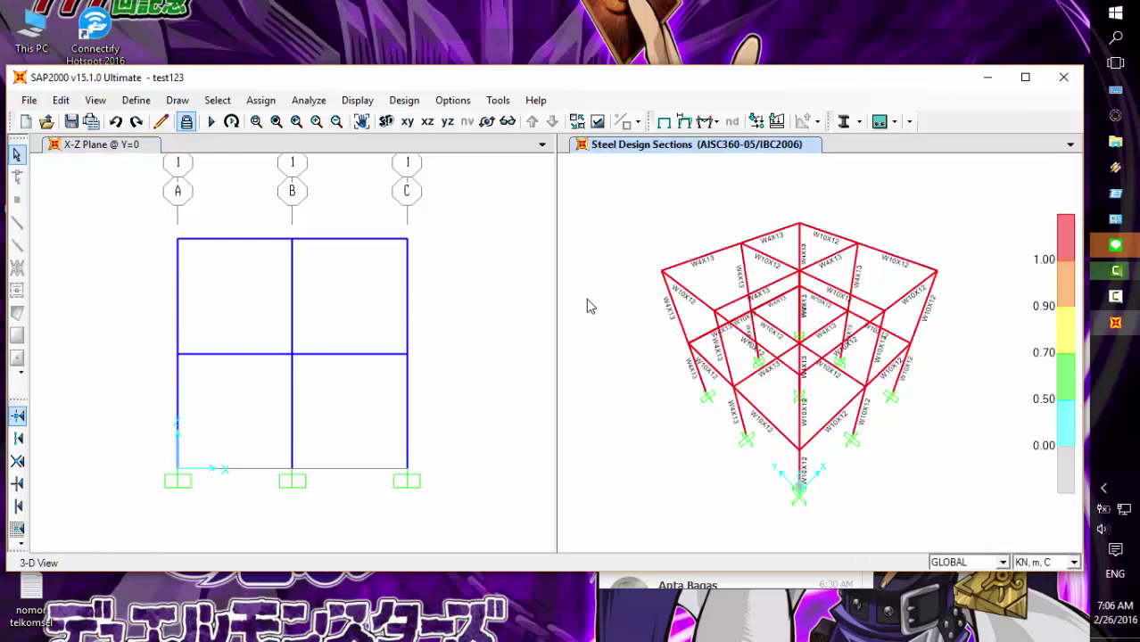
Step: Inspect the steel stress check ratios of the roof beam between grids A and B at Y=0, then close the information
click(845, 340)
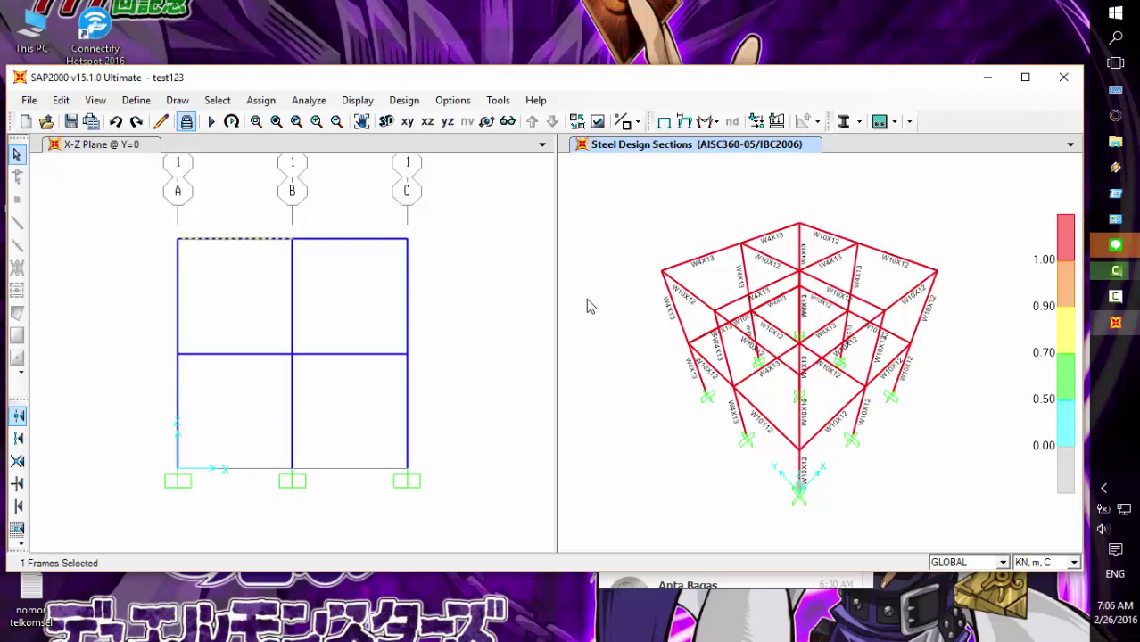
right_click(846, 340)
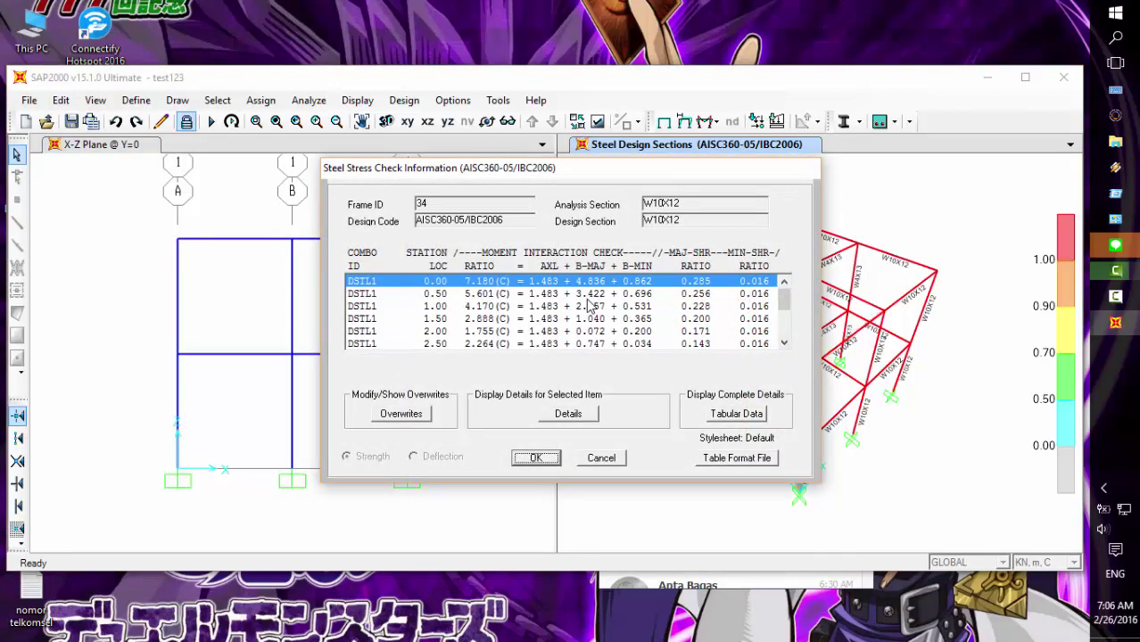
scroll(589, 306, down, 1)
scroll(588, 306, up, 1)
key(Escape)
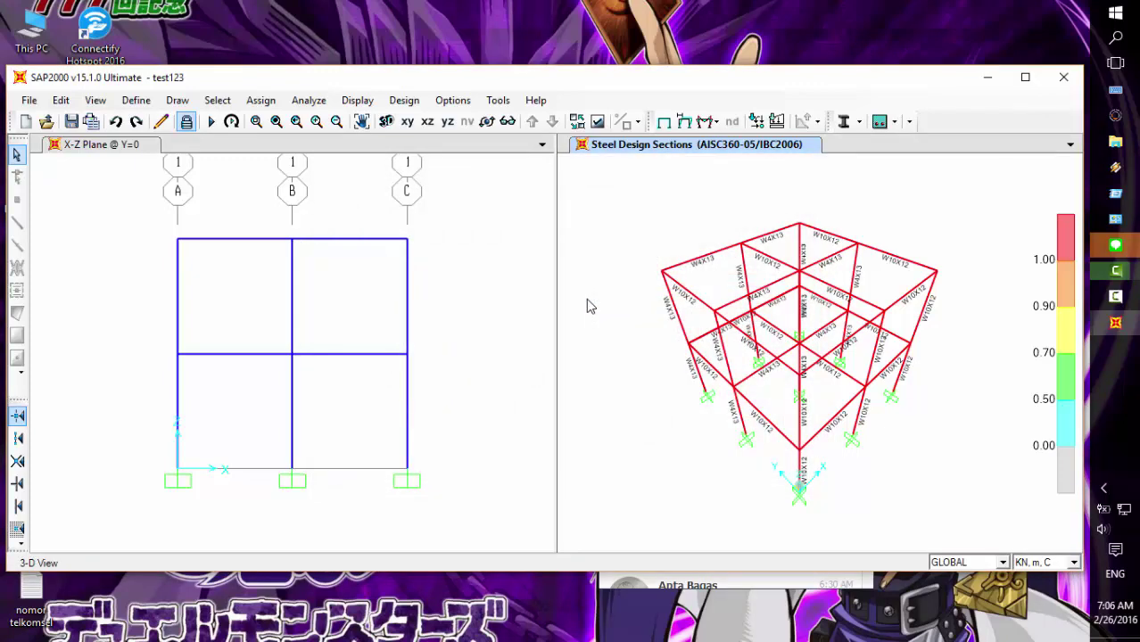
Step: Open the selection of design load combinations for steel frame design
key(alt+g)
key(Down)
key(Right)
key(Down)
key(Down)
key(Down)
key(Down)
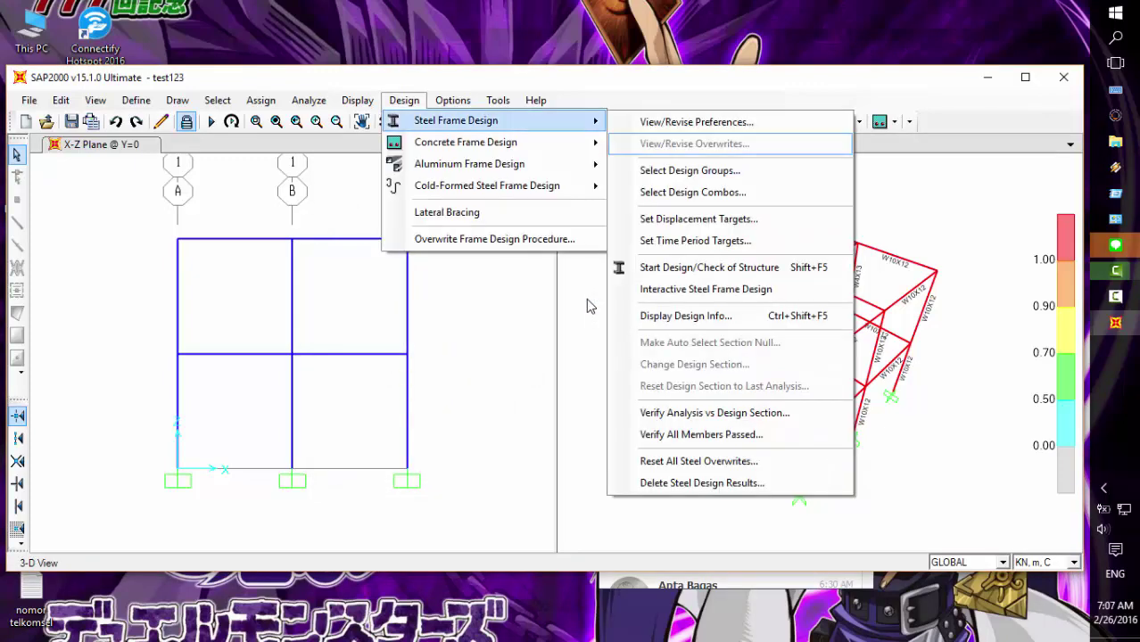
key(Up)
key(Up)
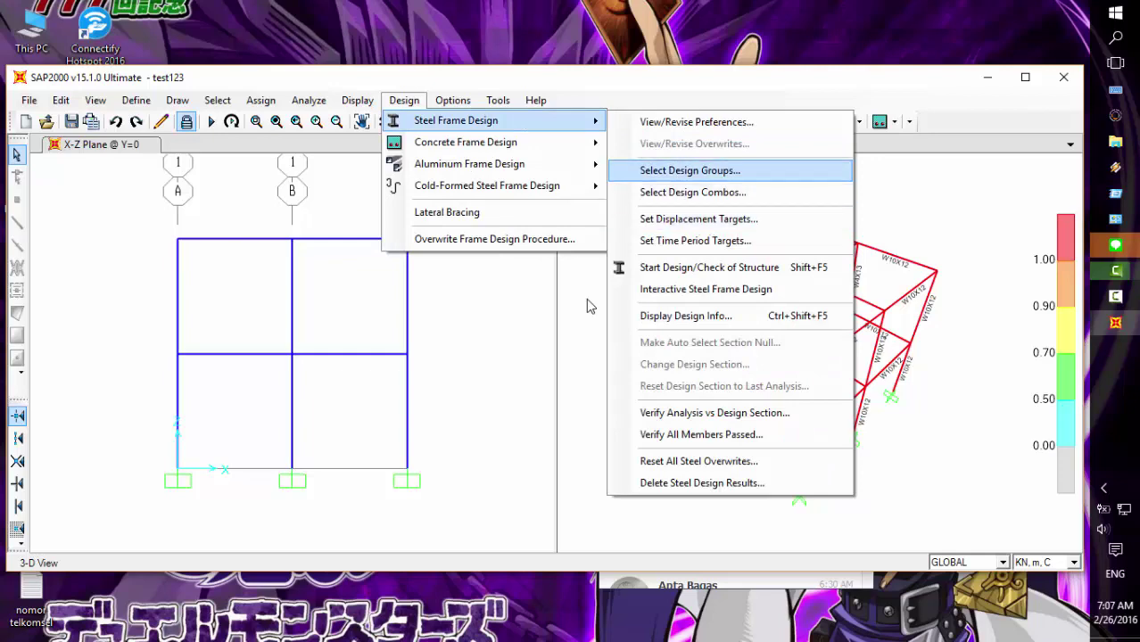
key(Down)
key(Return)
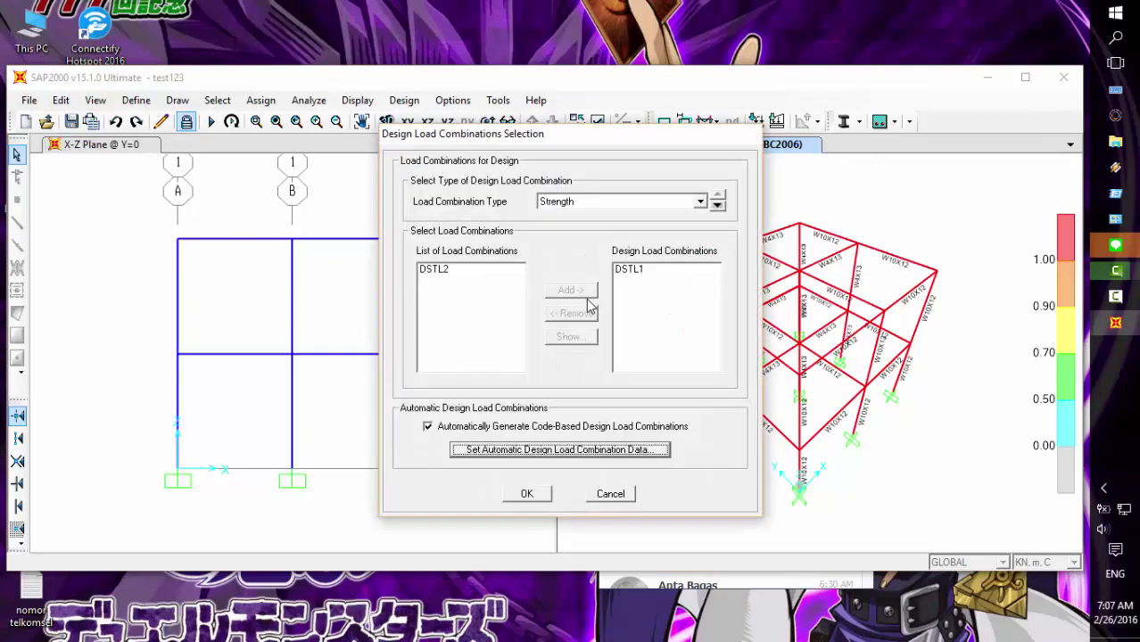
Step: View the load cases and scale factors that define design combination DSTL1, and leave the combination selection without changes
key(Tab)
key(Down)
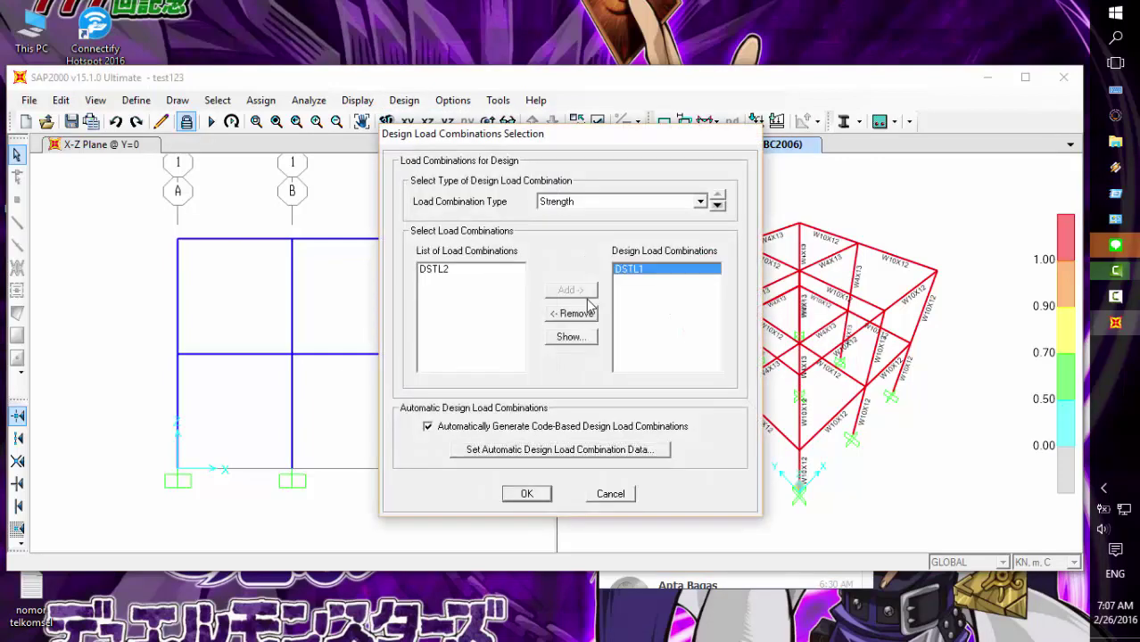
key(Tab)
key(Return)
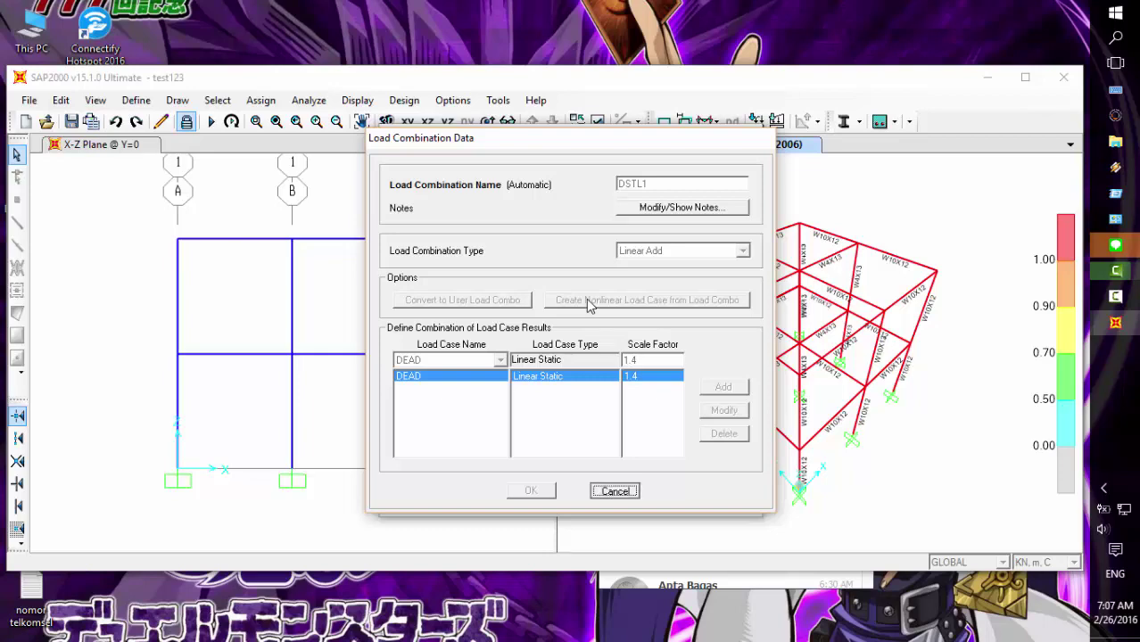
key(Escape)
key(Escape)
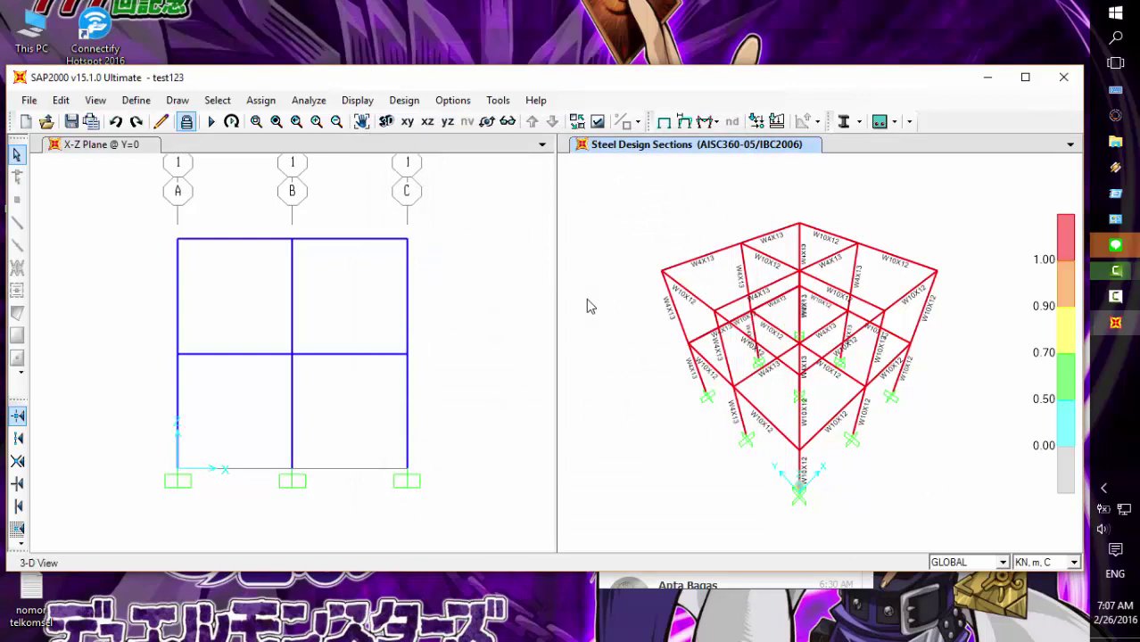
Step: Unlock the model, deleting its analysis results, and assign frame section W18X35 to all members of the structure
click(187, 121)
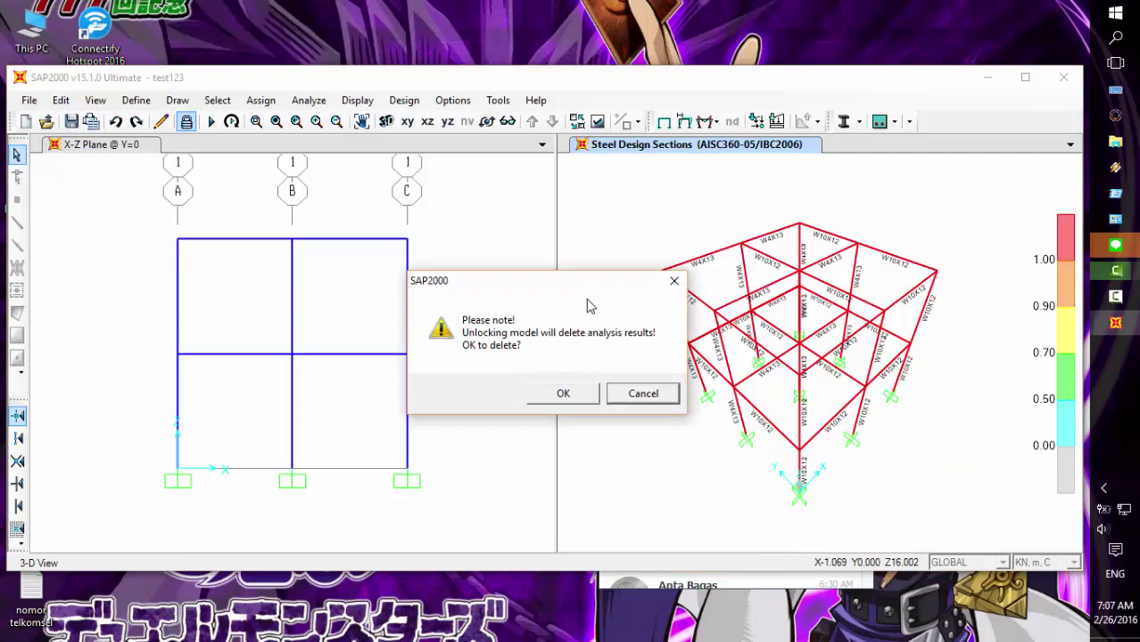
key(Return)
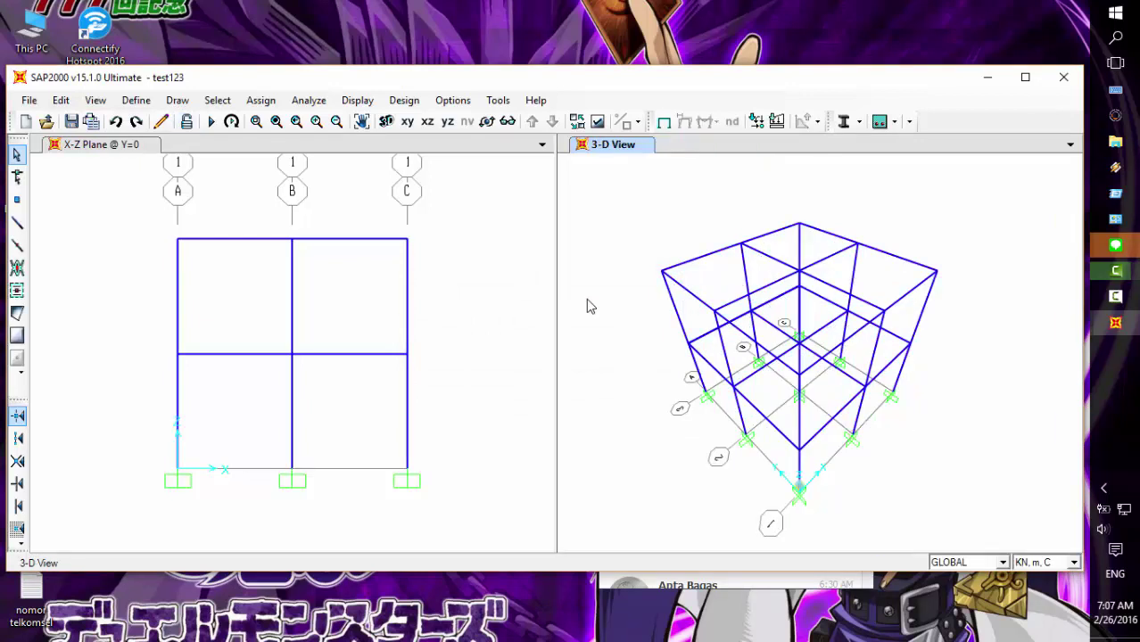
drag(1005, 513, 623, 189)
click(261, 99)
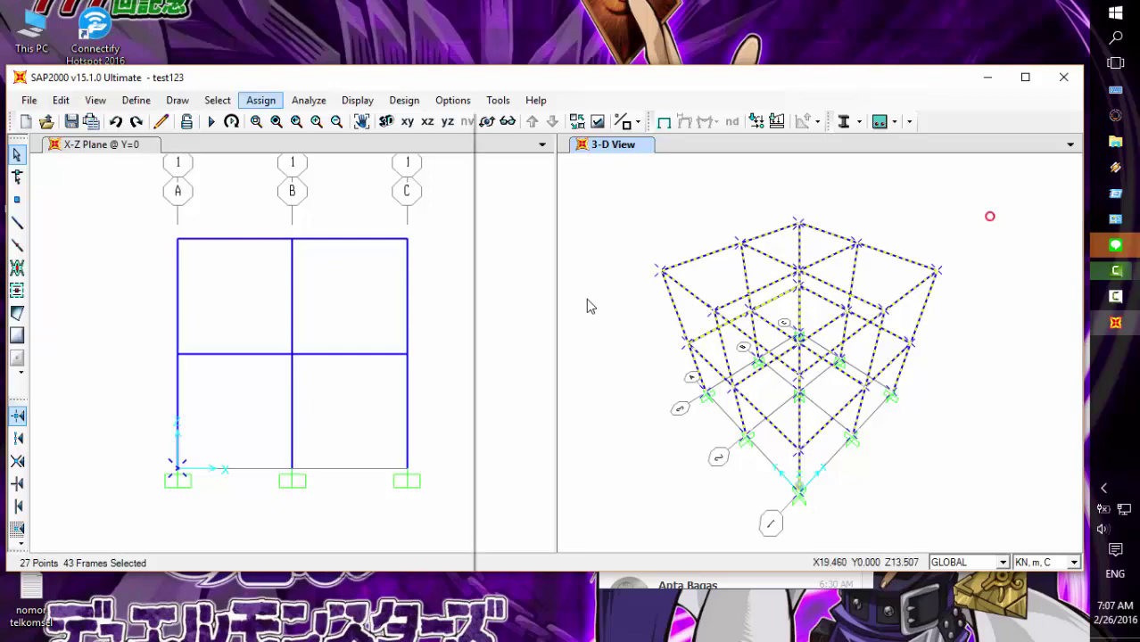
click(261, 100)
click(260, 100)
key(Down)
key(Right)
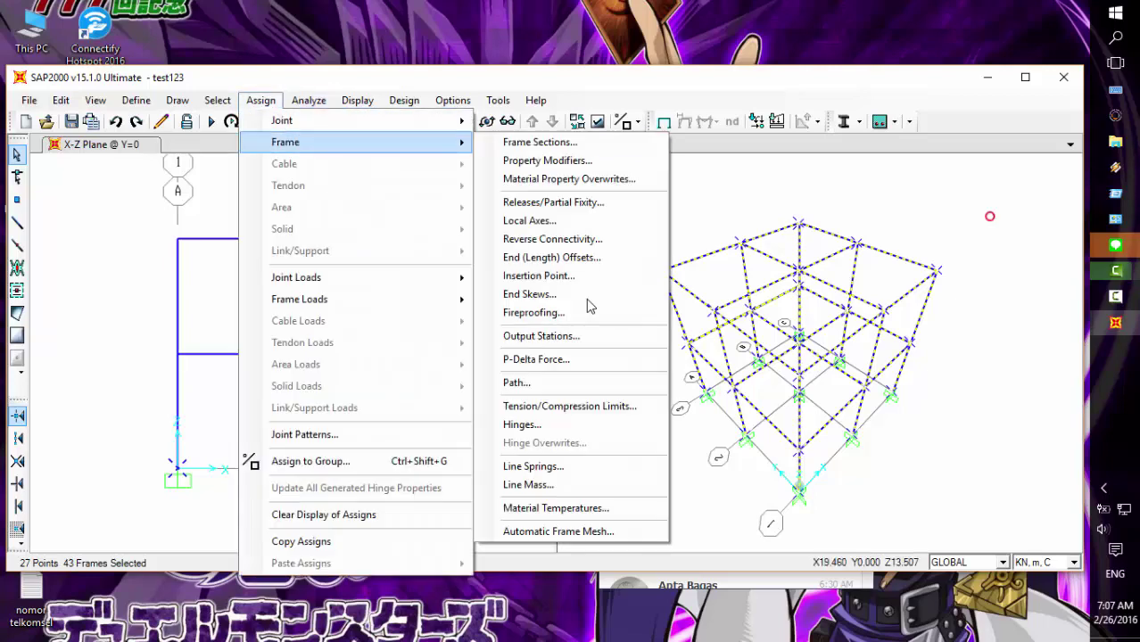
key(Down)
key(Down)
key(Up)
key(Up)
key(Return)
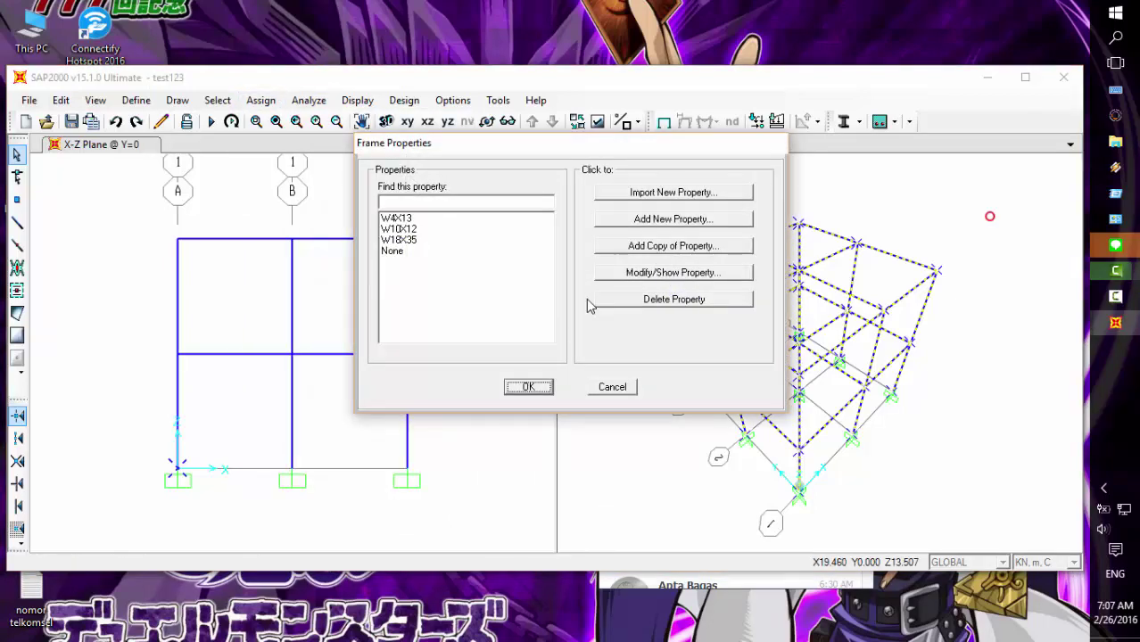
click(398, 240)
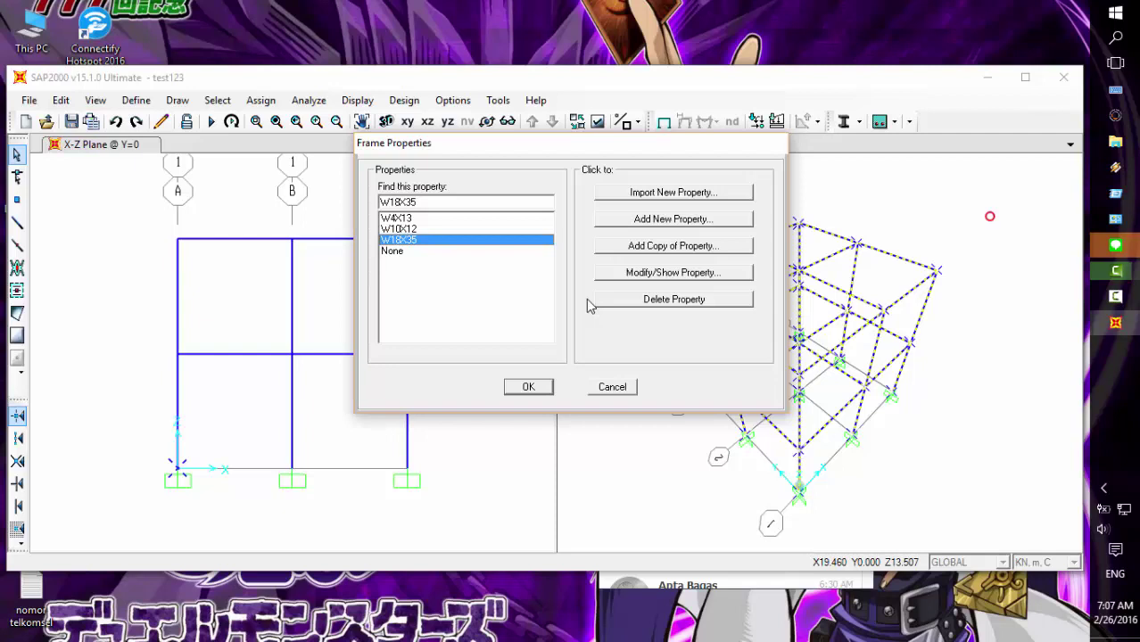
key(Return)
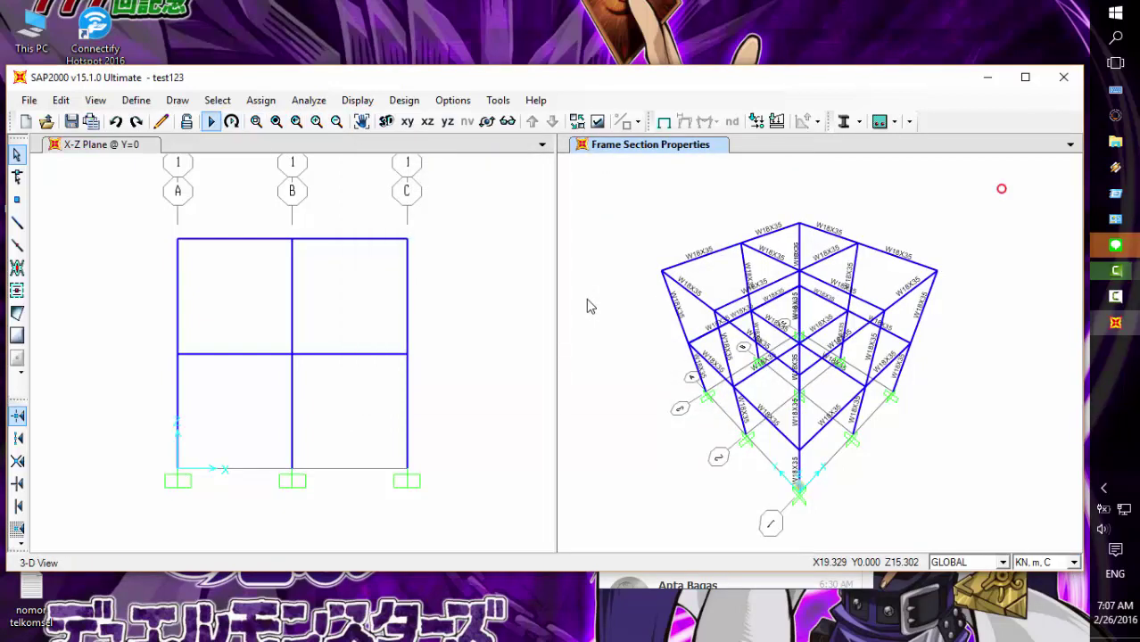
Step: Run the analysis for the DEAD and MODAL load cases
key(F5)
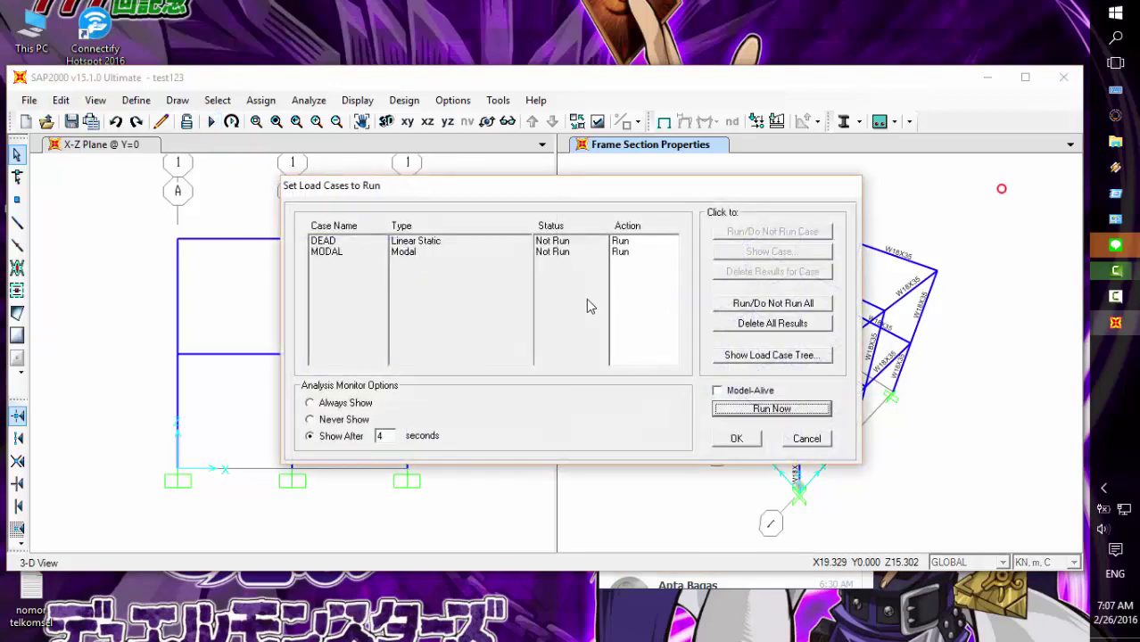
key(Return)
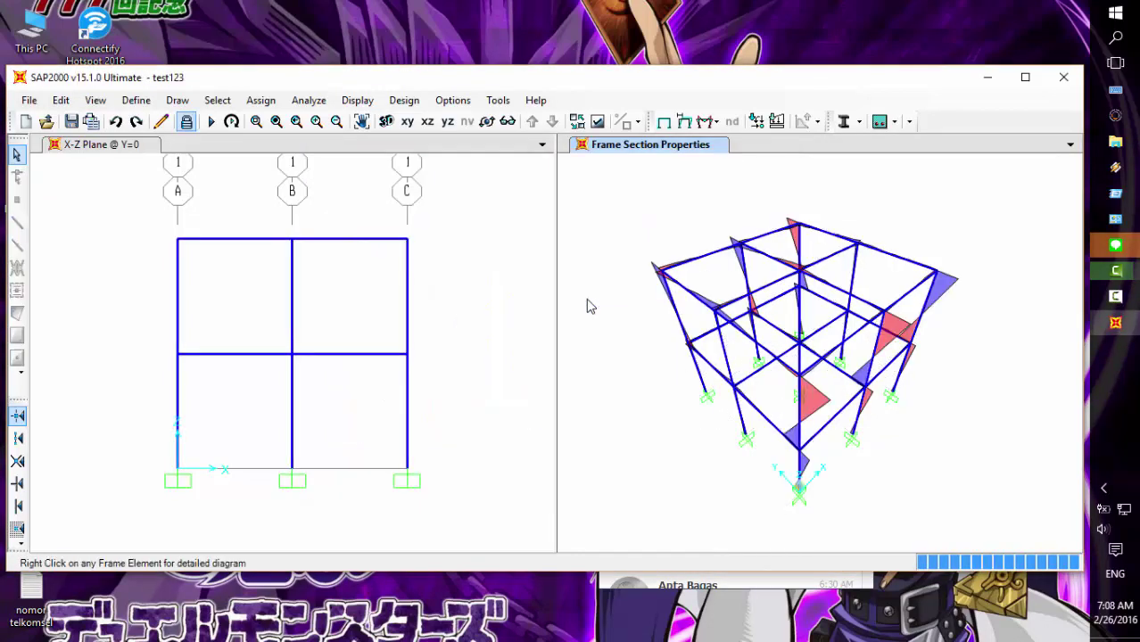
Step: Run the steel frame design check of the structure on the X-Z plane at Y=0
key(alt+n)
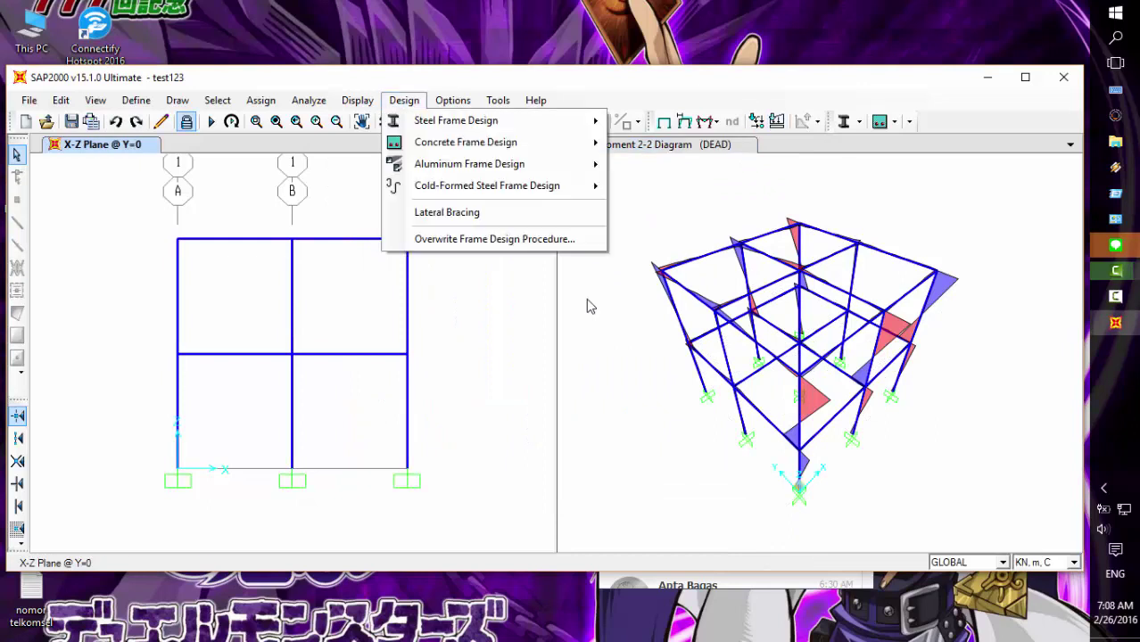
key(Down)
key(Right)
key(Down)
key(Down)
key(Down)
key(Down)
key(Down)
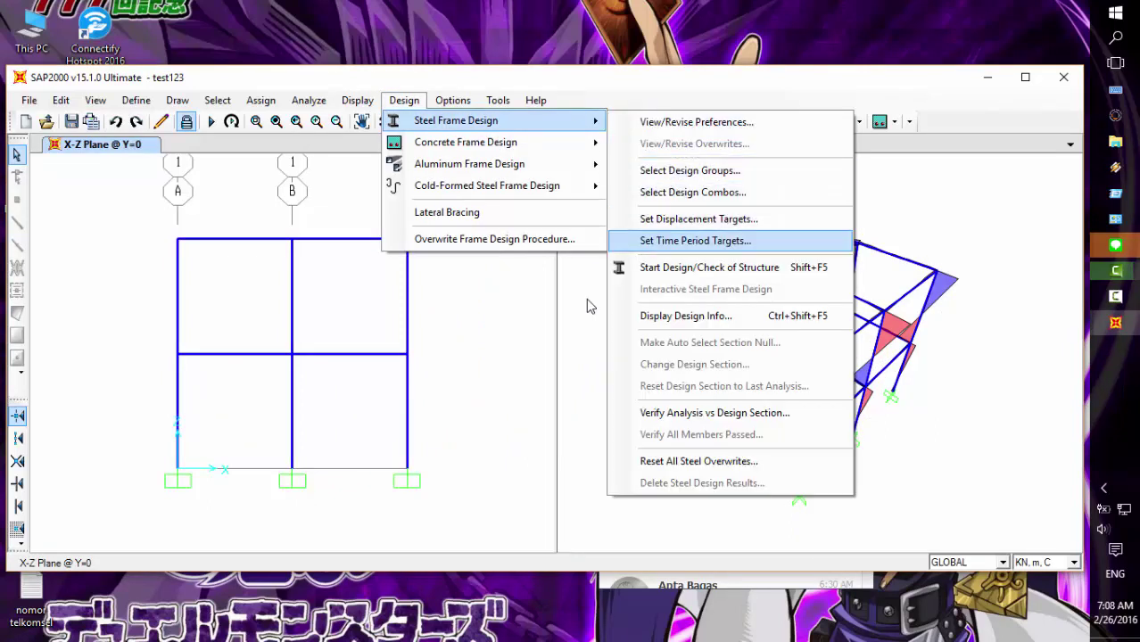
key(Return)
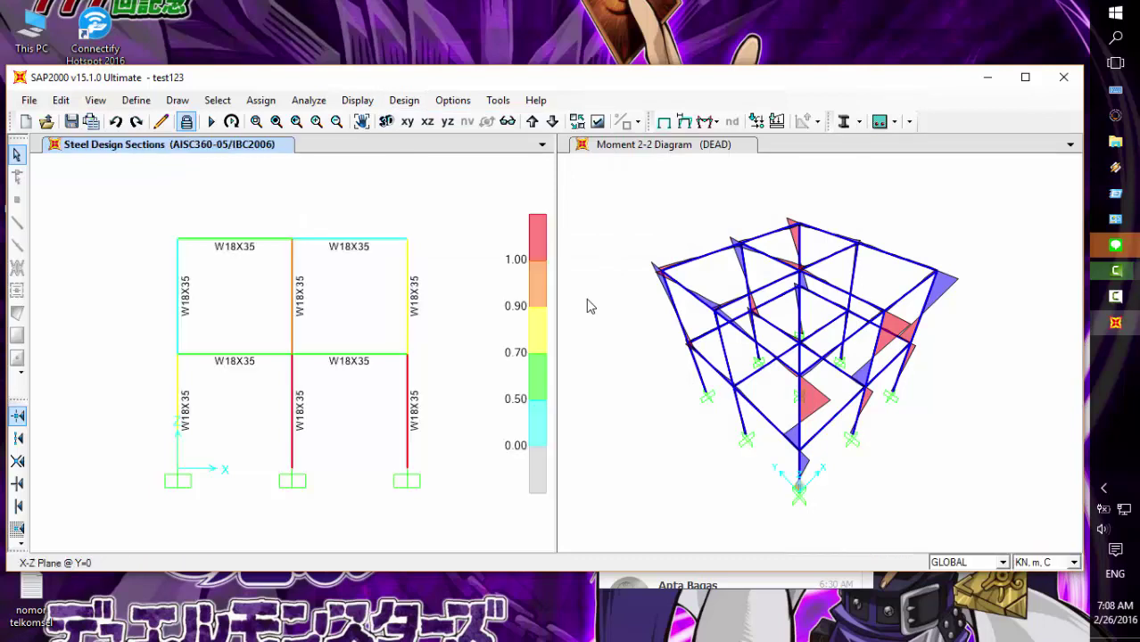
Step: Show the steel design results in 3D and open the stress check details of a red lower-storey column at station 6.00
click(587, 306)
click(482, 271)
click(386, 122)
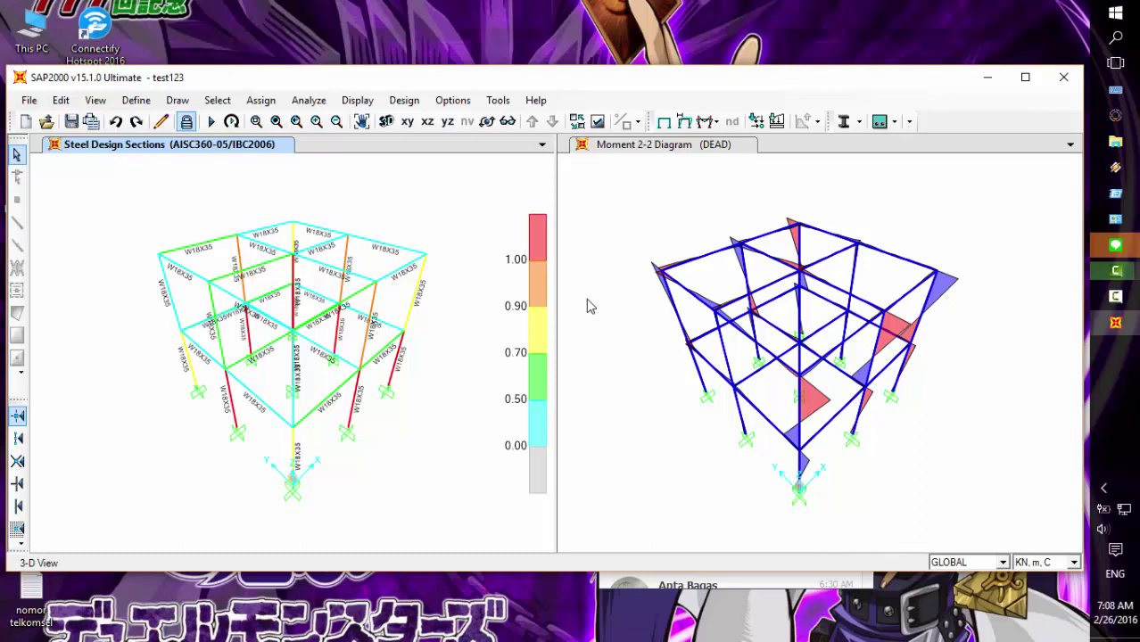
drag(294, 356, 271, 332)
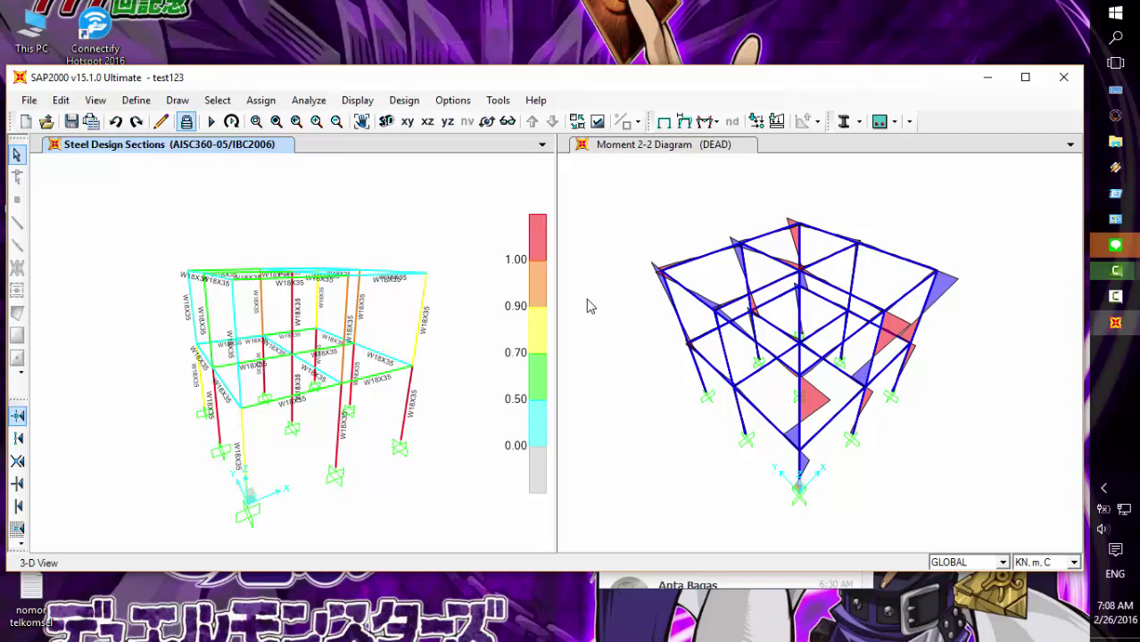
click(407, 403)
right_click(406, 403)
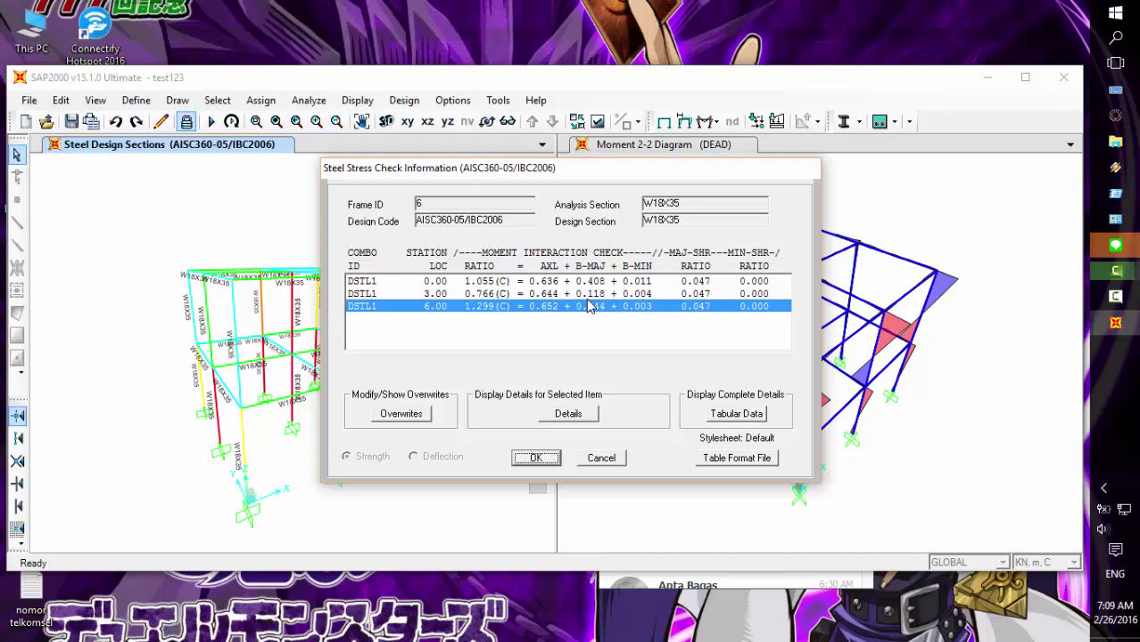
double_click(587, 306)
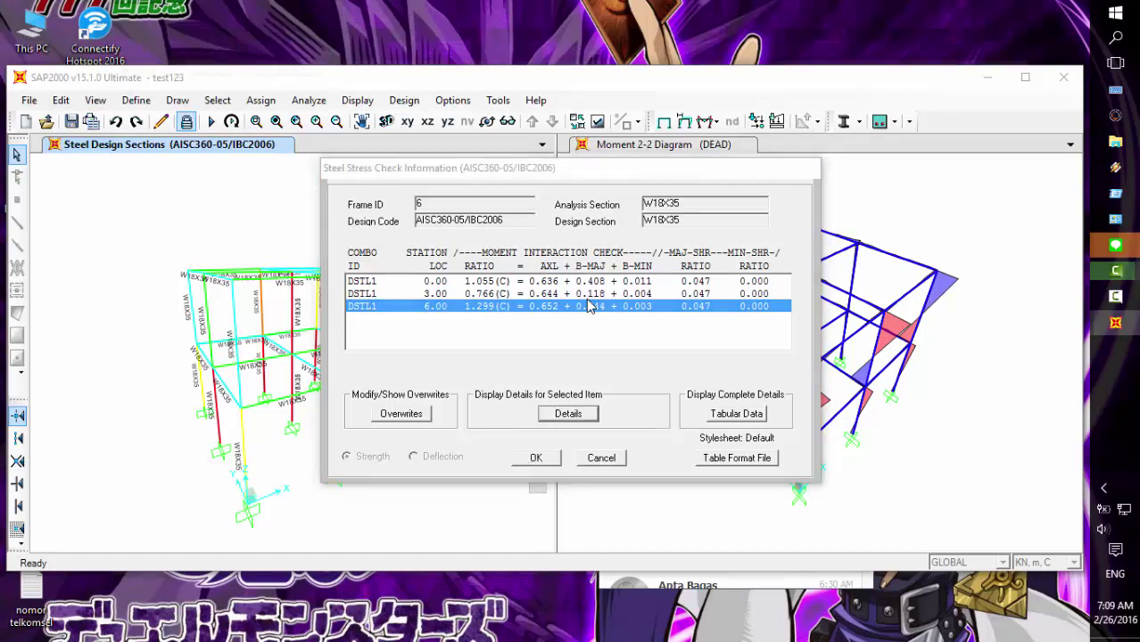
Step: Examine the column's design messages, demand/capacity ratio, axial, moment and shear checks, and close the stress check reports
scroll(587, 306, down, 2)
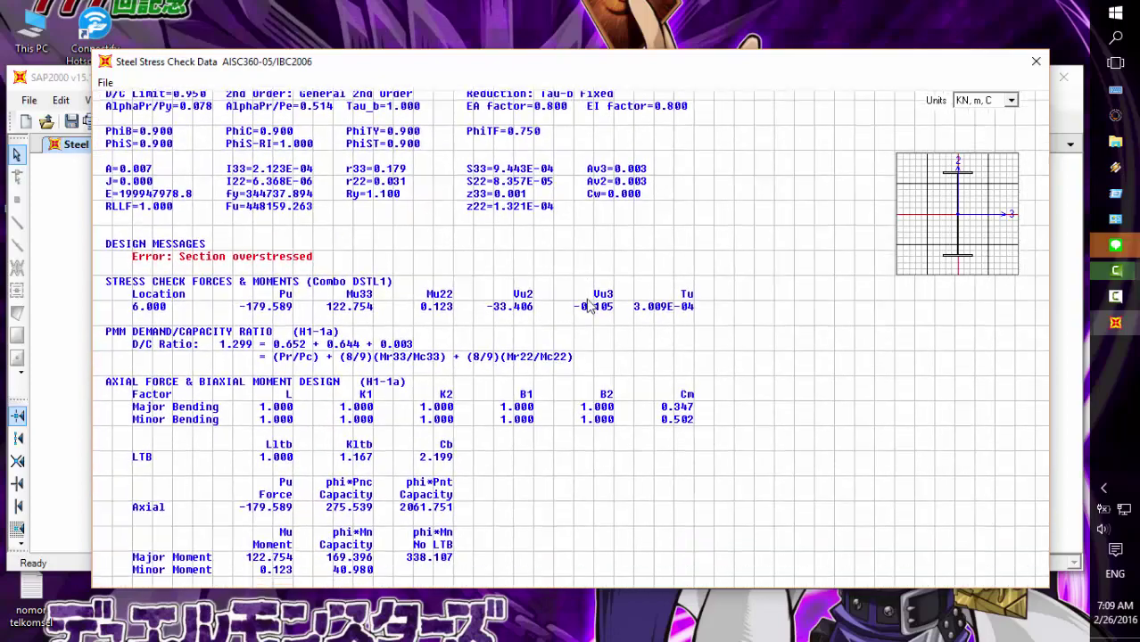
scroll(587, 306, up, 2)
scroll(587, 306, down, 5)
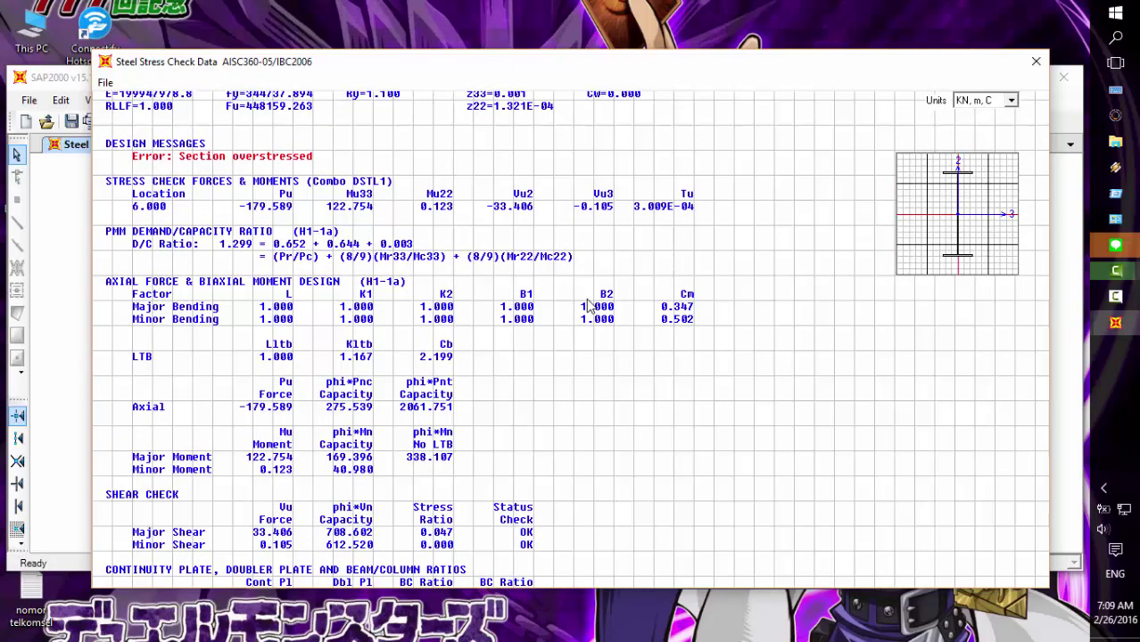
scroll(587, 306, down, 3)
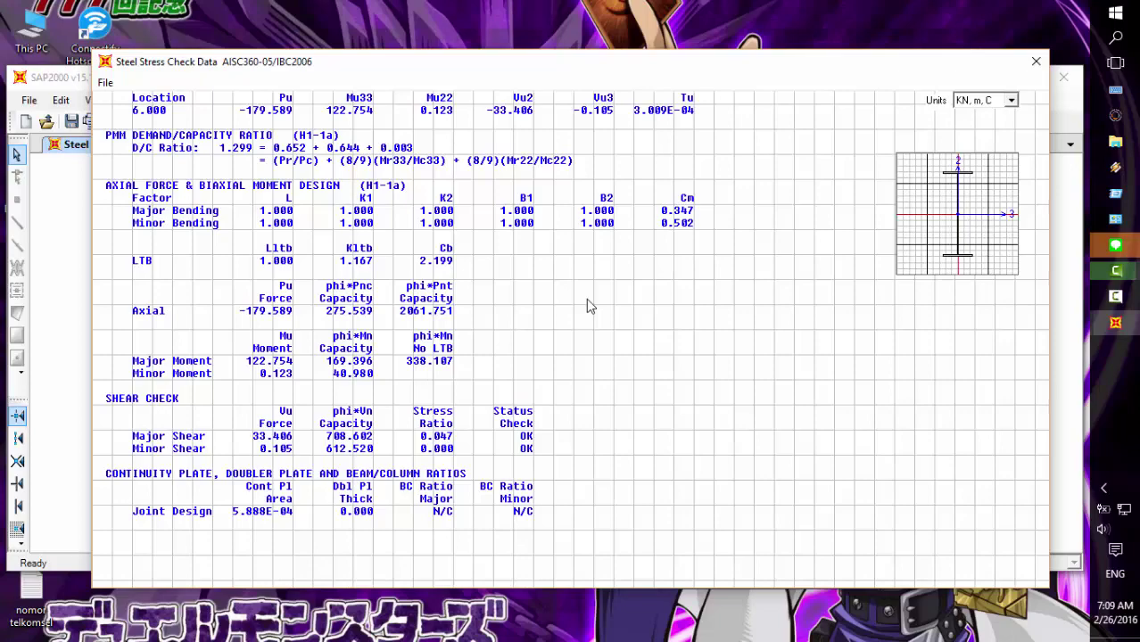
scroll(587, 306, down, 2)
scroll(587, 305, up, 4)
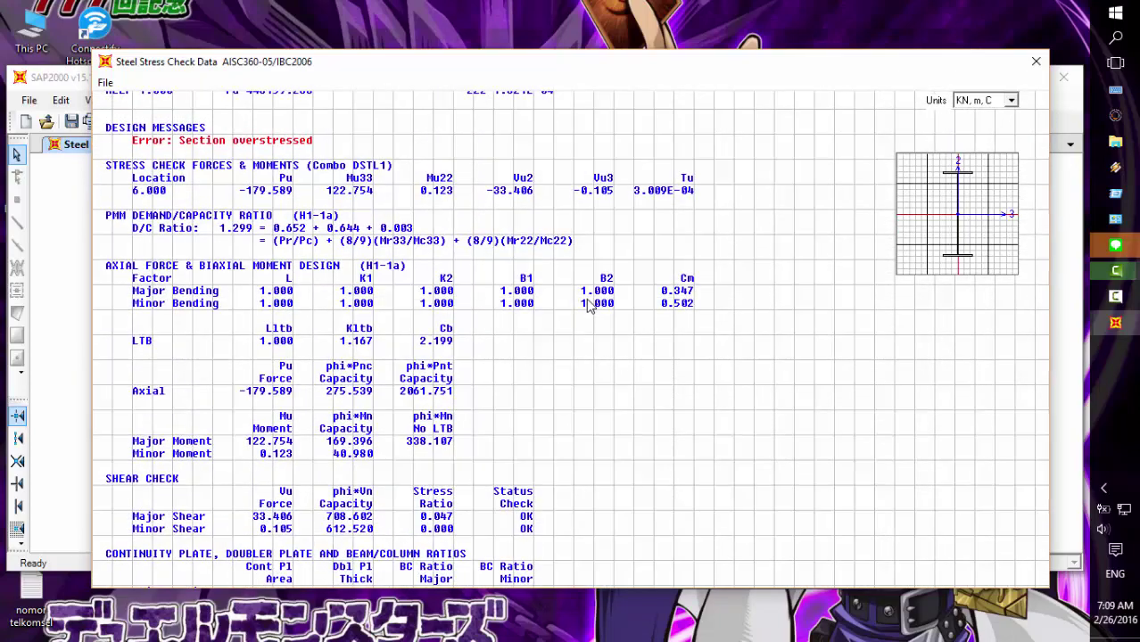
scroll(587, 306, up, 4)
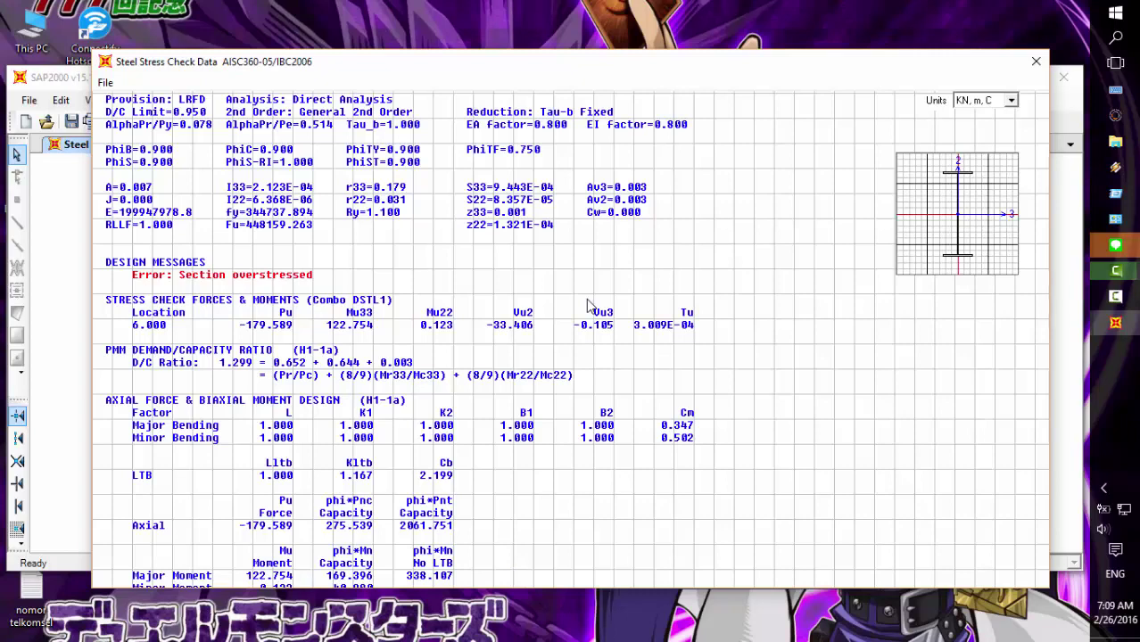
click(1036, 61)
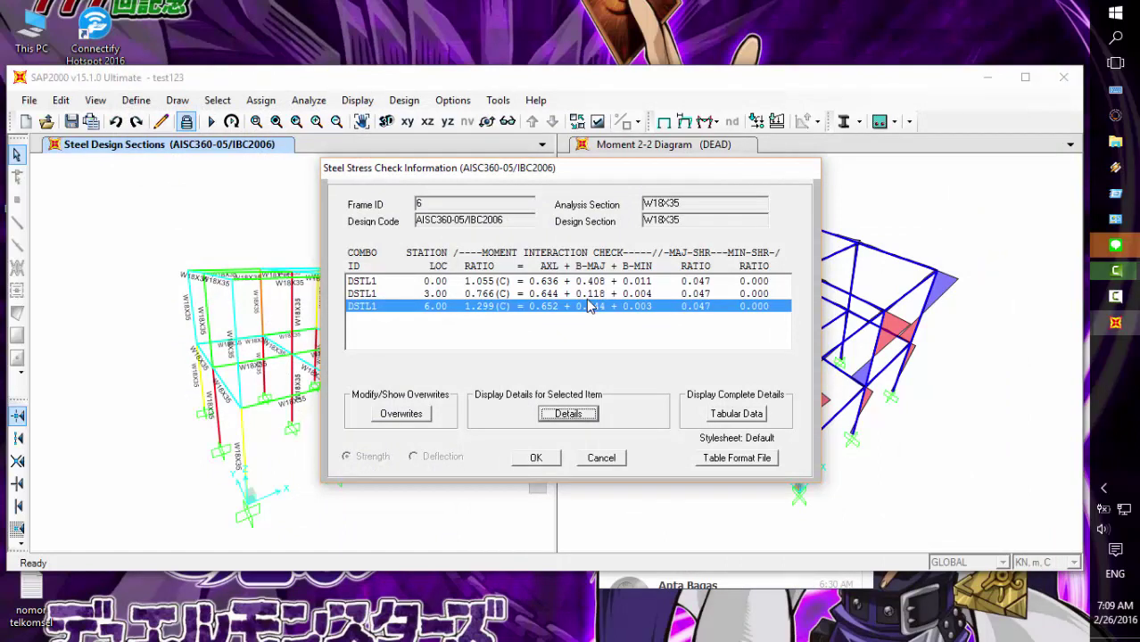
key(Escape)
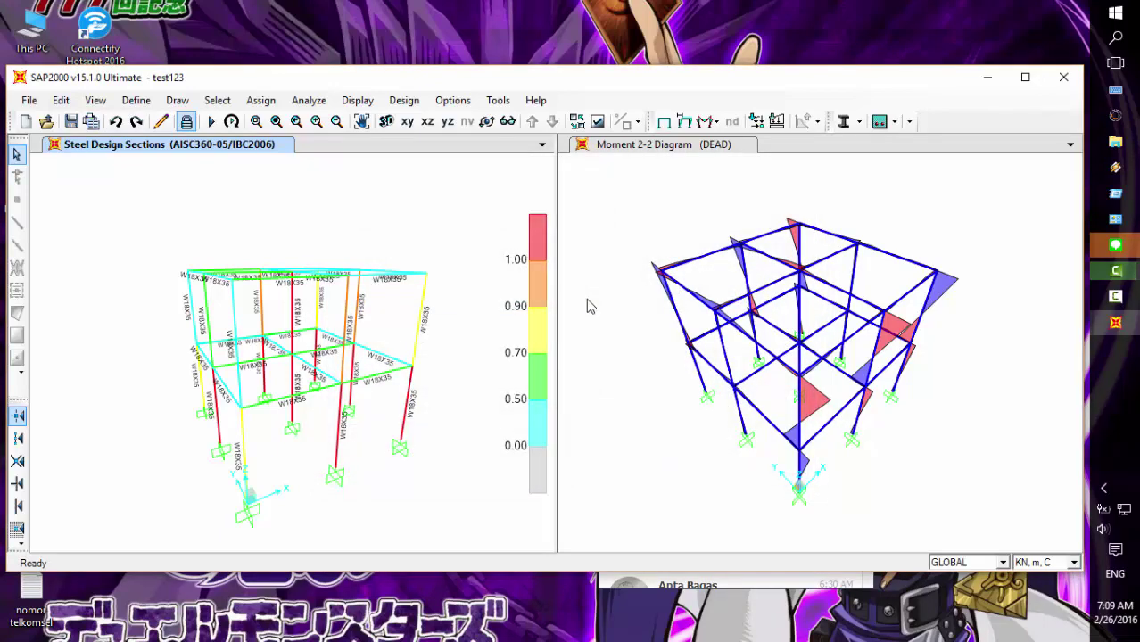
Step: Unlock the model, deleting its analysis results
key(F4)
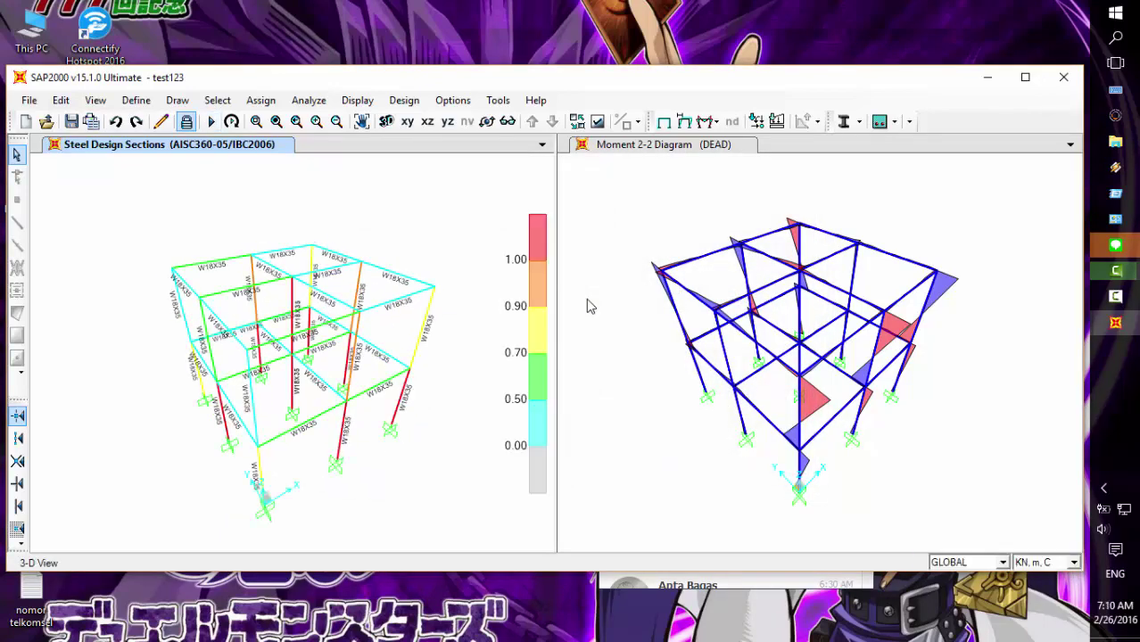
key(alt+d)
click(186, 121)
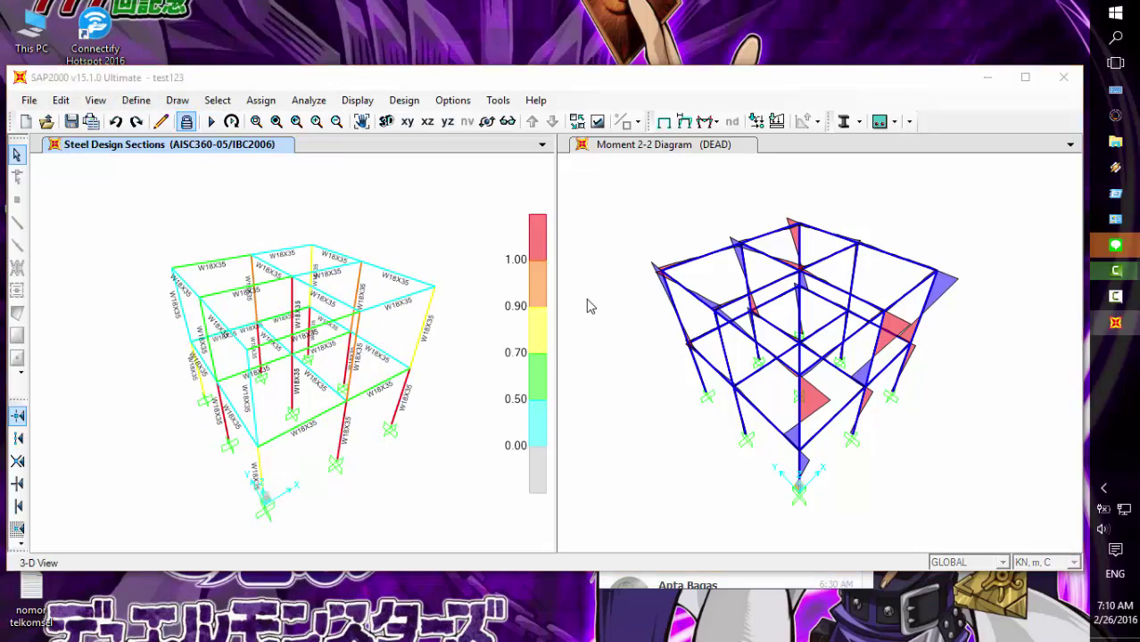
key(Return)
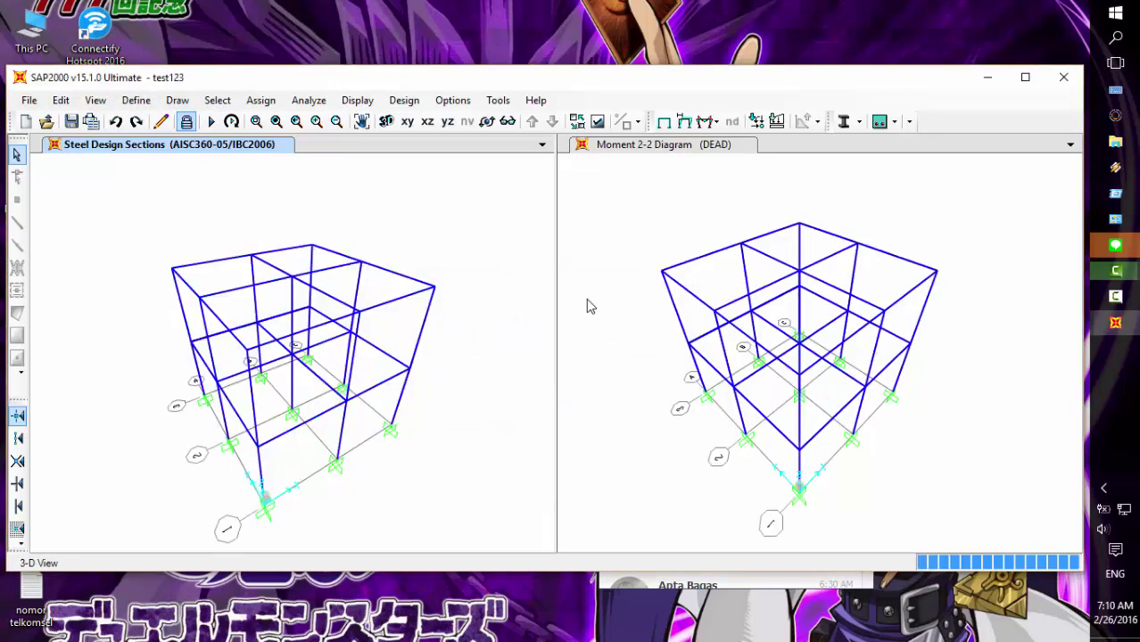
Step: Start importing a steel I/Wide Flange frame section from a section property file in the SAP2000 15 folder
key(alt+d)
key(Down)
key(Right)
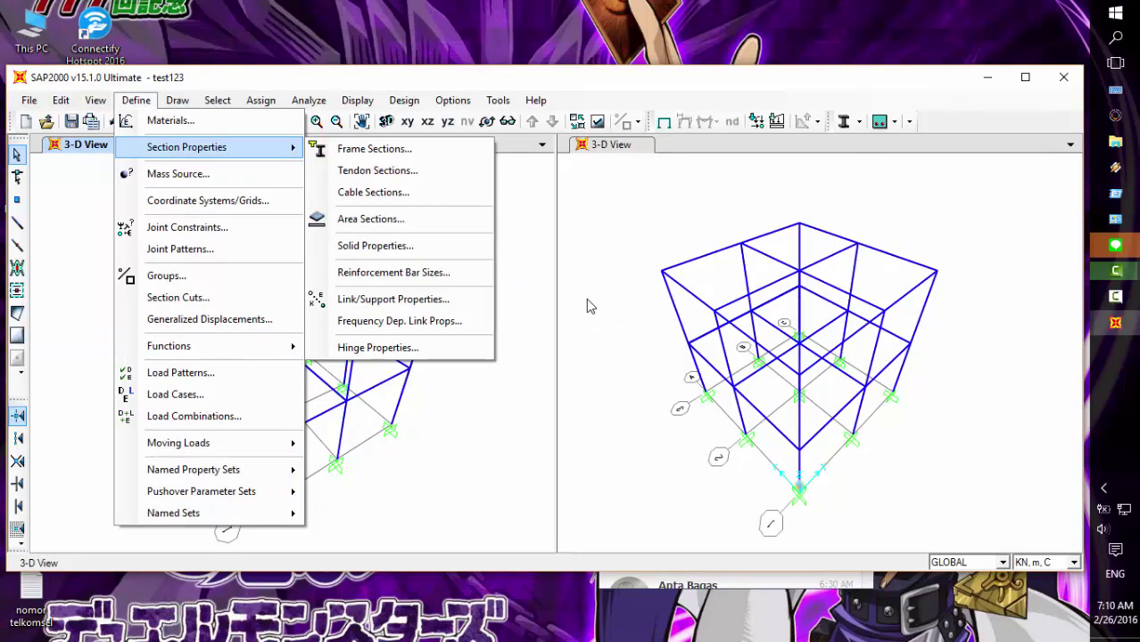
key(Return)
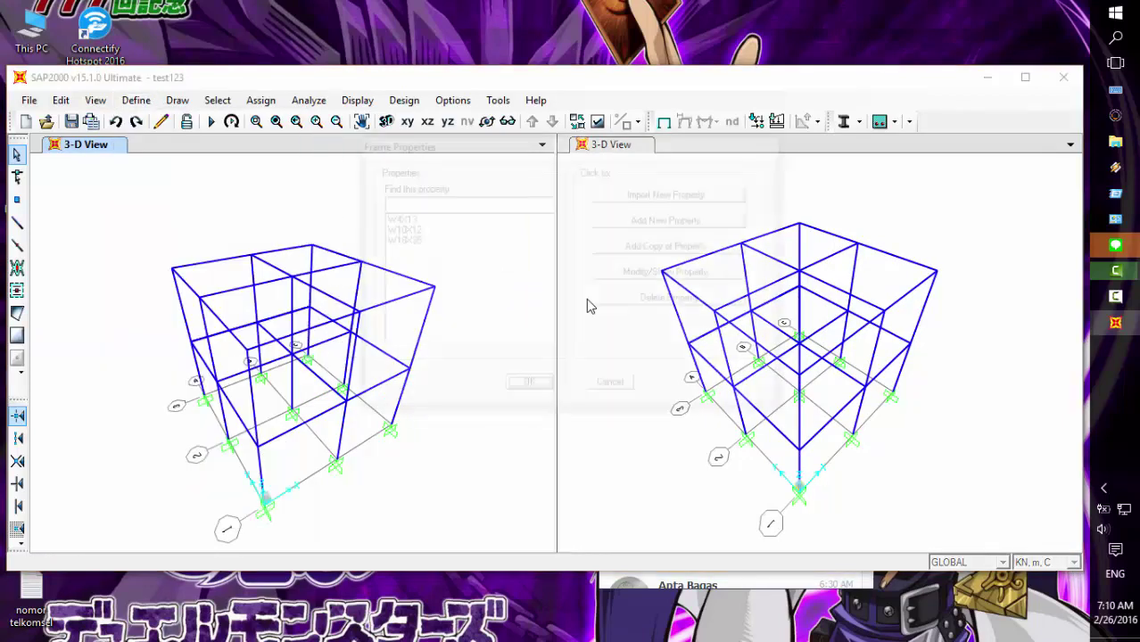
key(Tab)
key(Return)
key(Return)
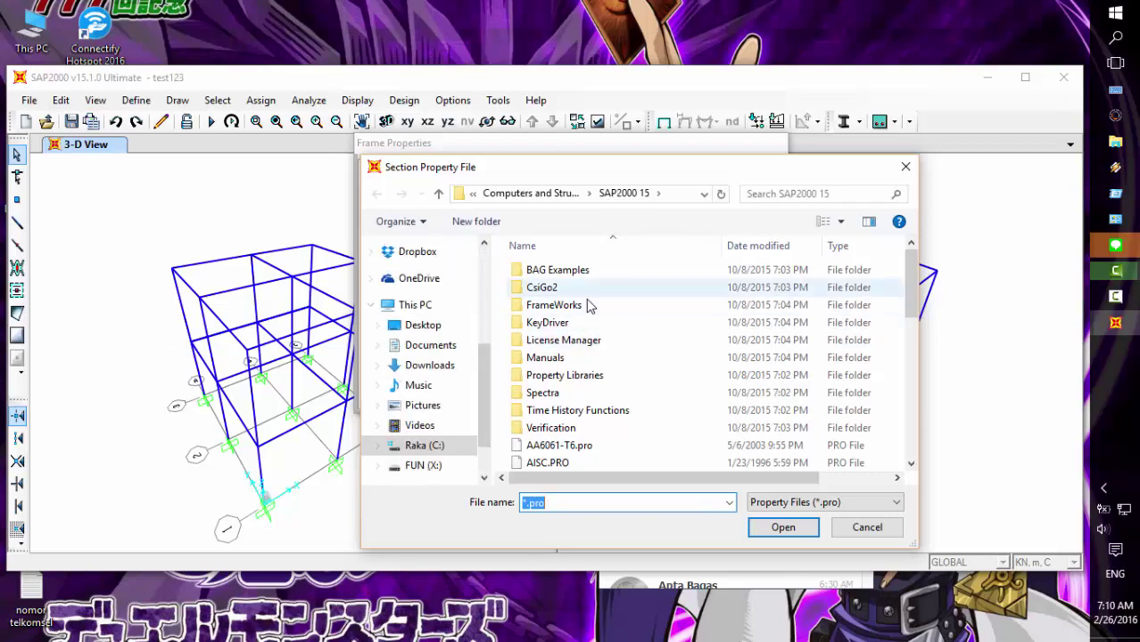
scroll(589, 306, down, 2)
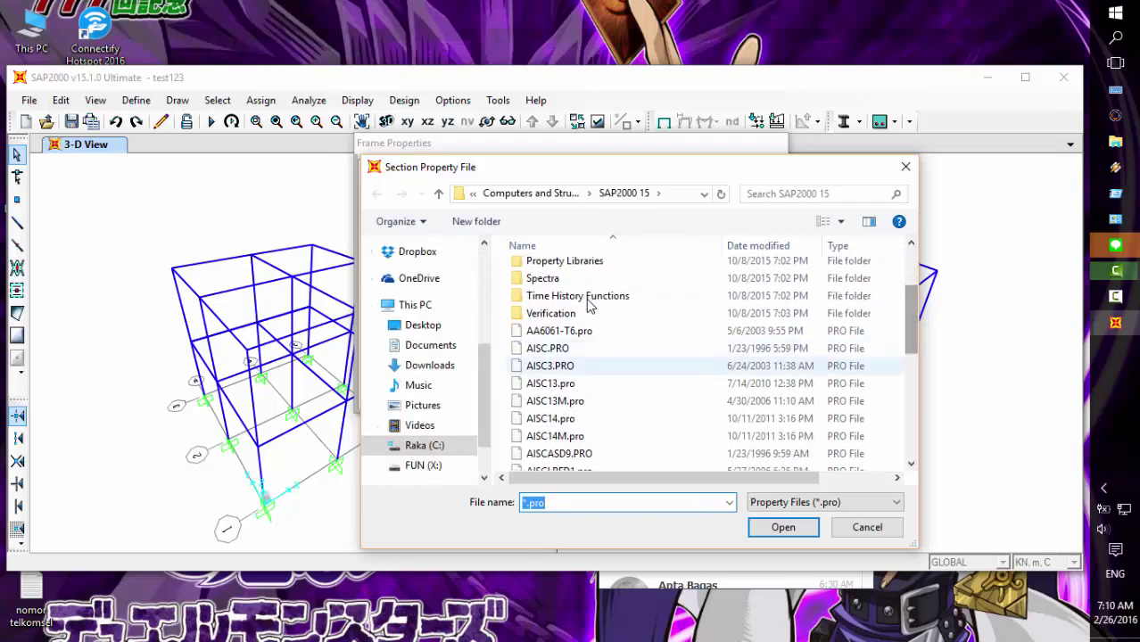
scroll(588, 306, down, 3)
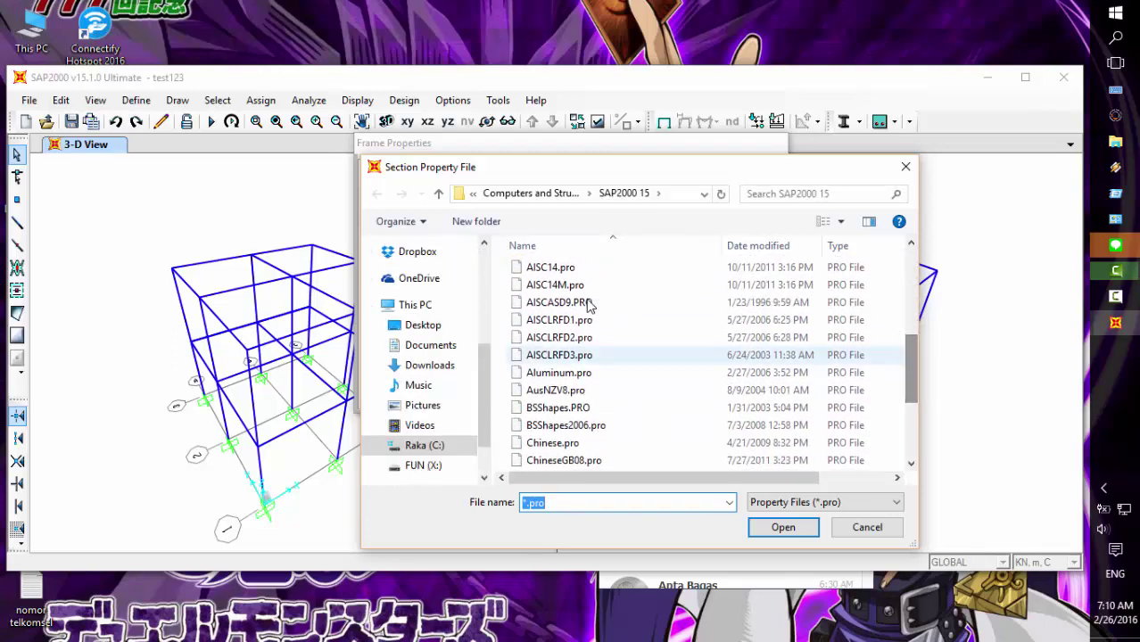
key(Escape)
Step: Import section W18X50 with material A992Fy50 into the frame properties
scroll(589, 306, down, 10)
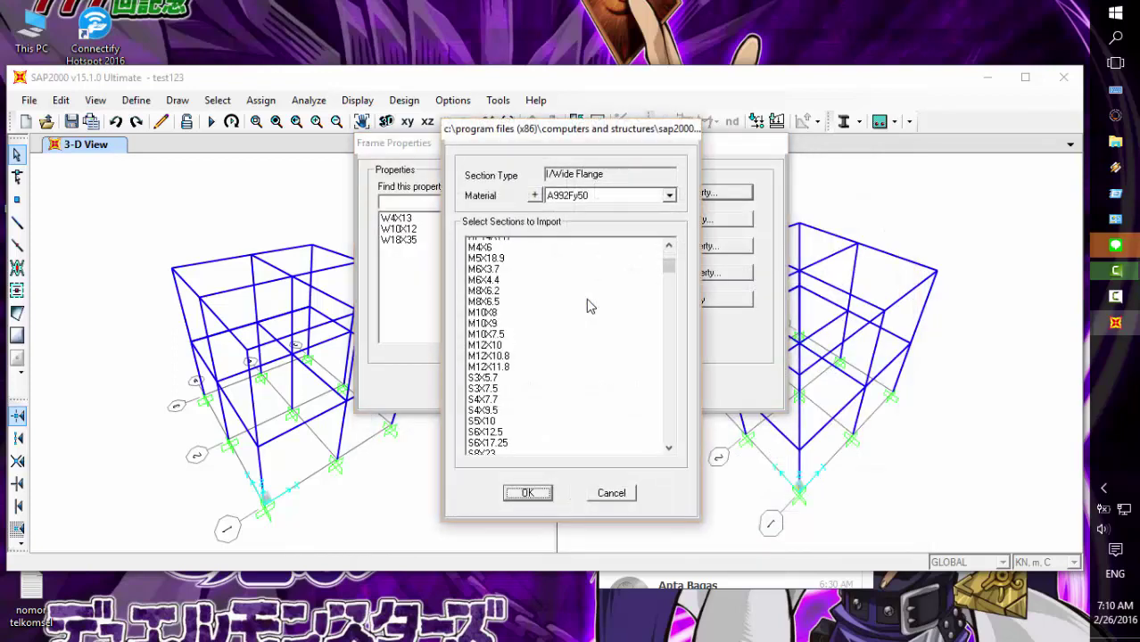
scroll(589, 306, down, 20)
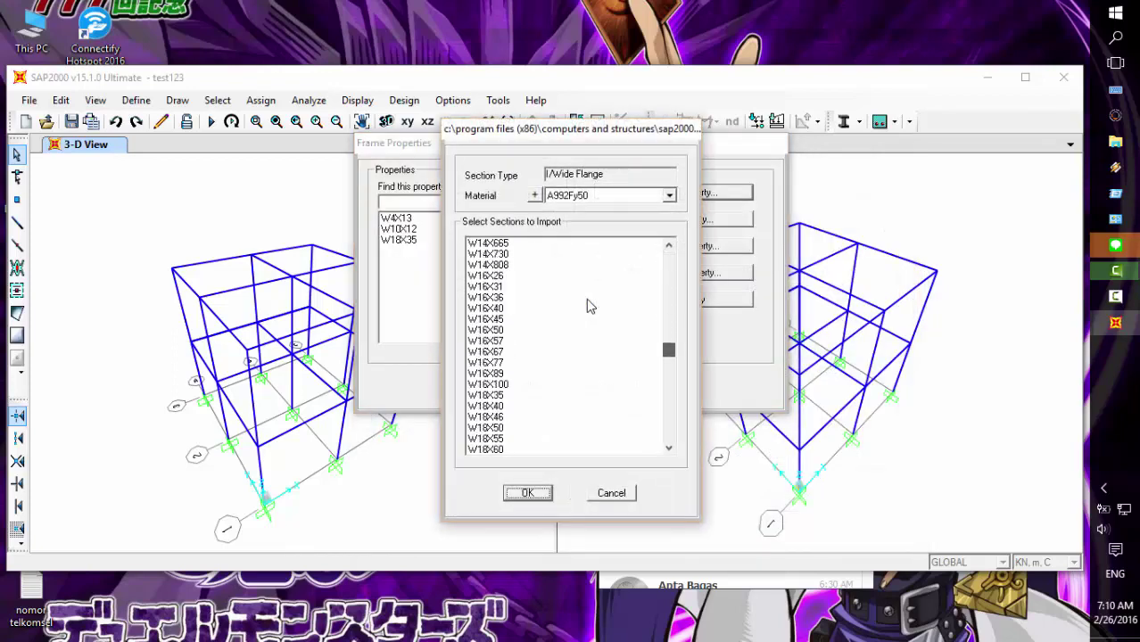
scroll(589, 306, up, 7)
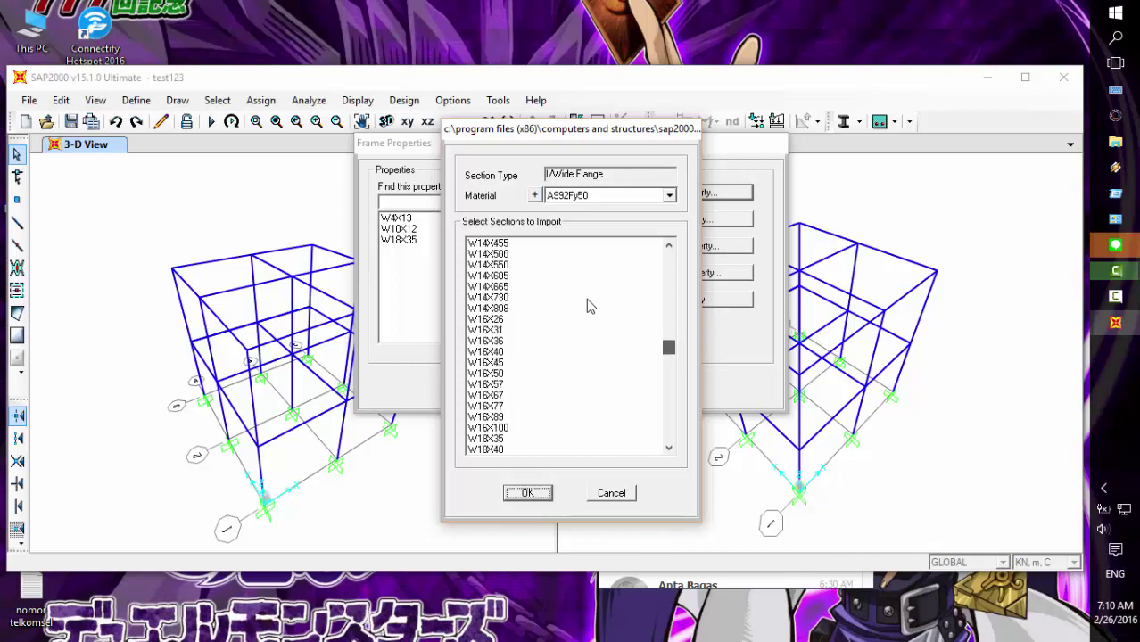
scroll(589, 306, down, 4)
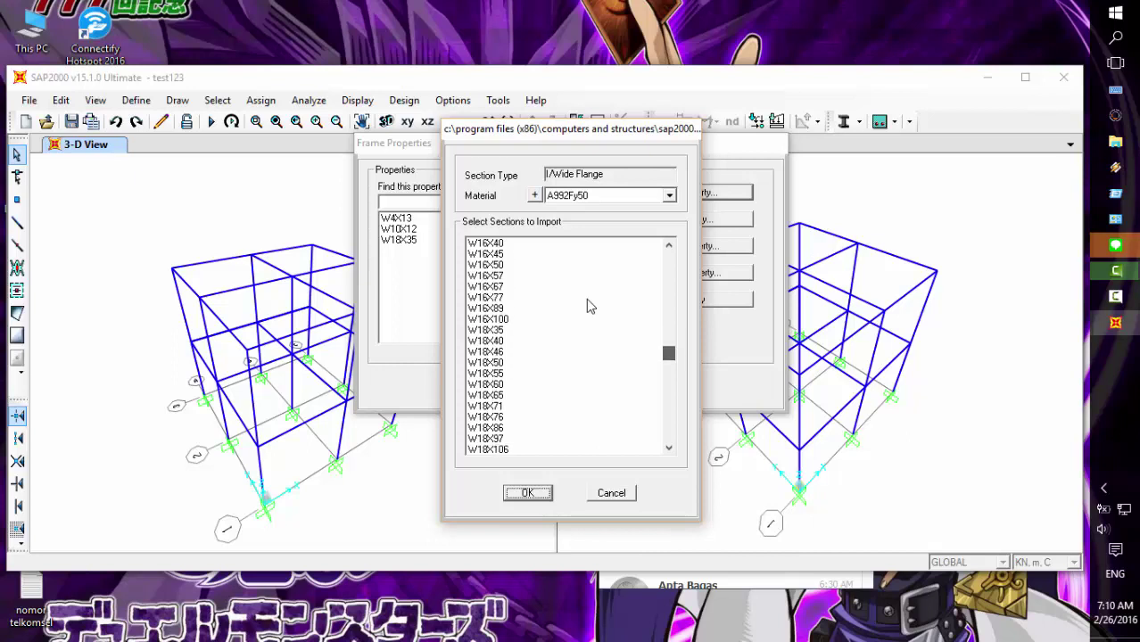
scroll(588, 306, down, 1)
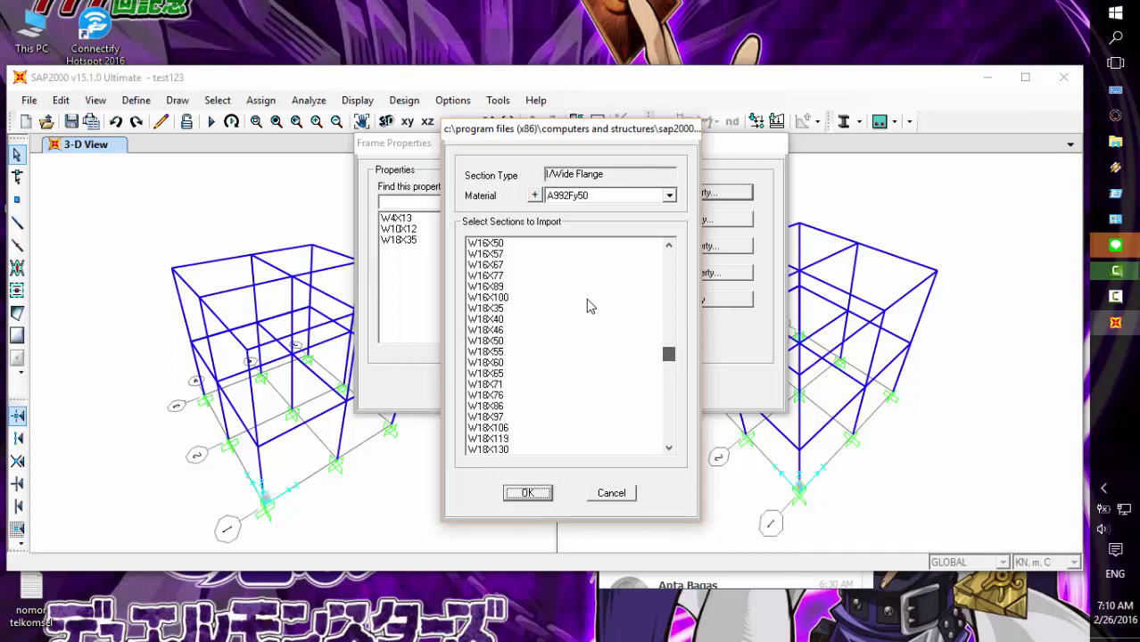
click(499, 341)
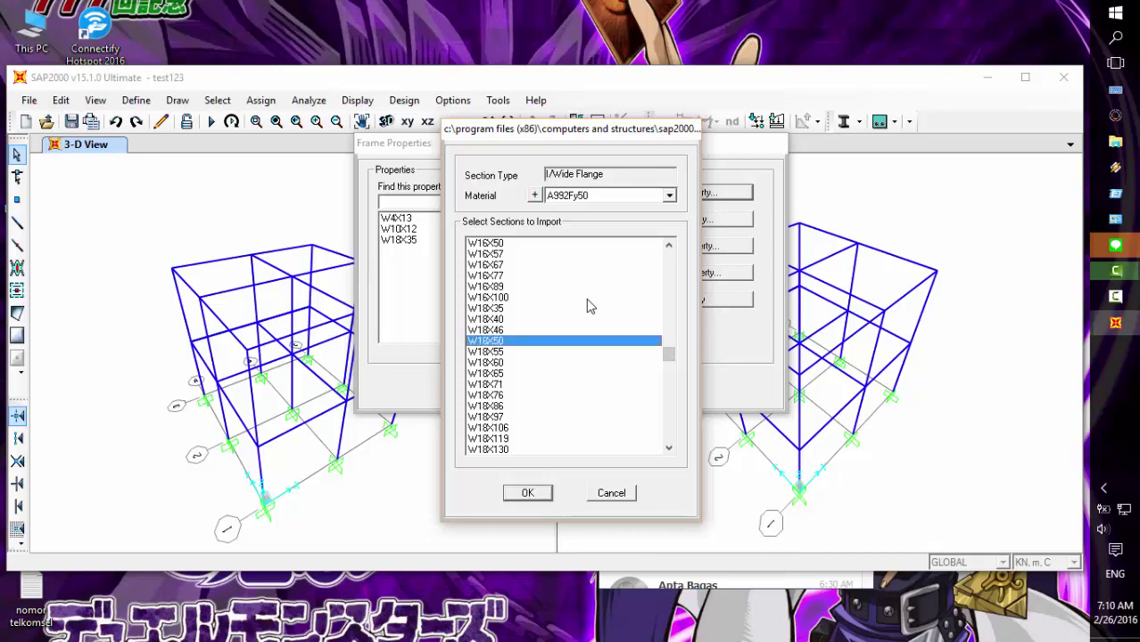
key(Return)
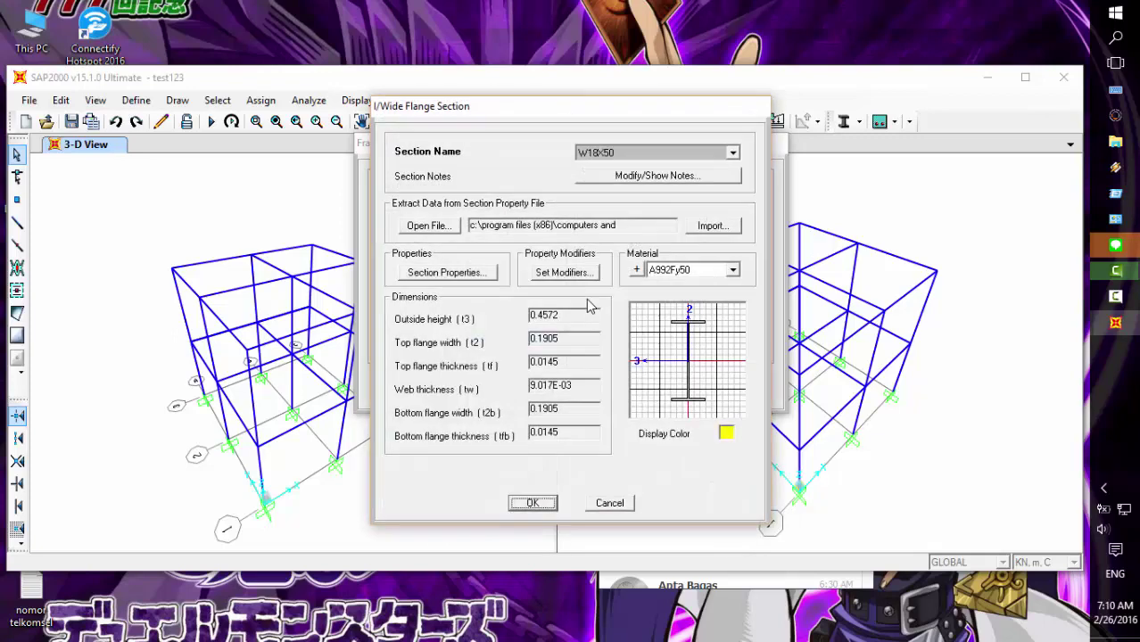
key(Return)
key(Return)
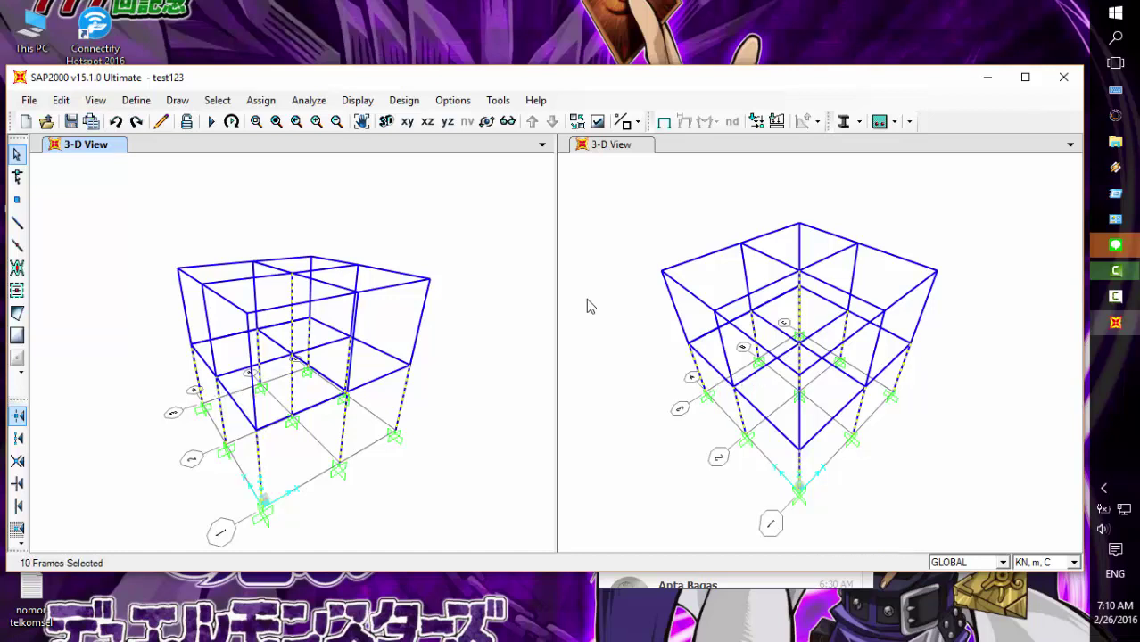
Step: Assign frame section W18X50 to the selected lower-storey columns
key(alt+a)
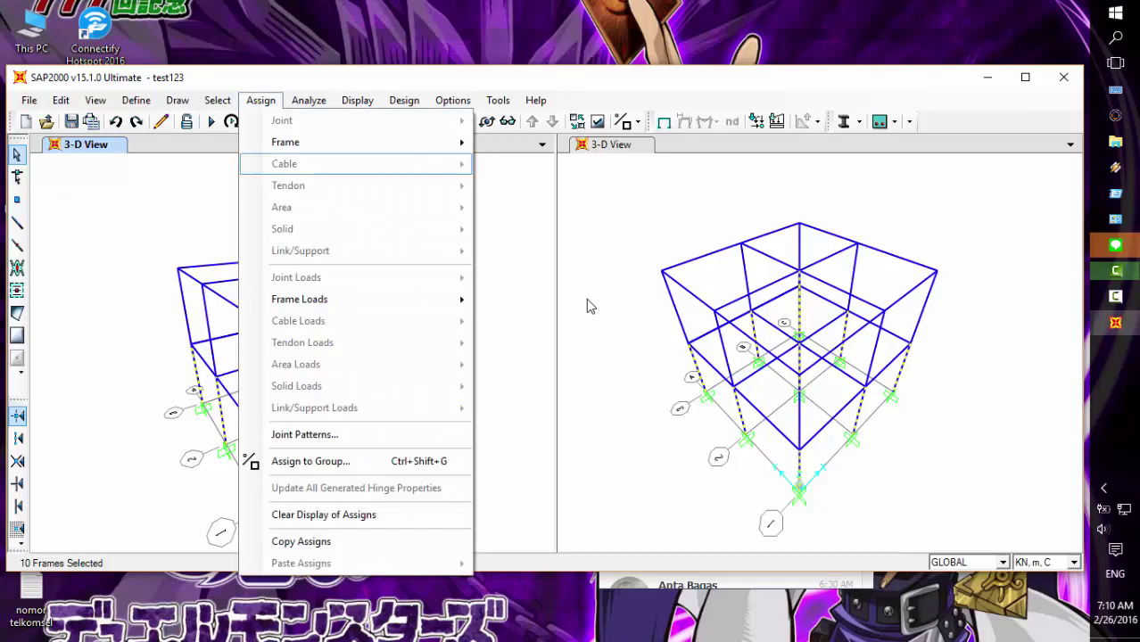
key(Up)
key(Right)
key(Return)
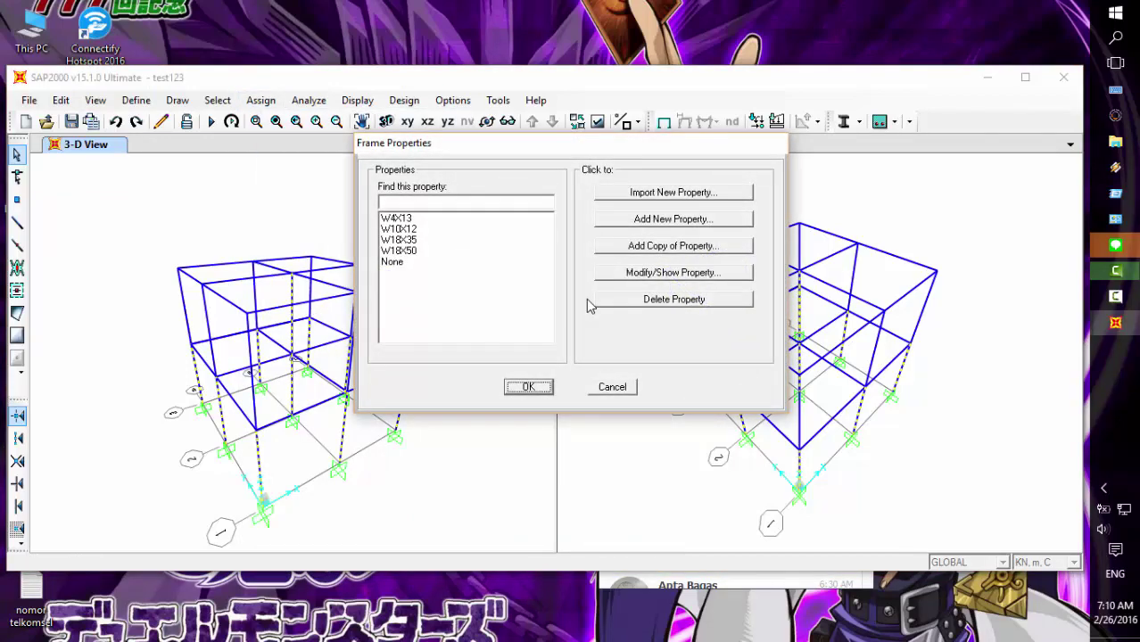
key(Up)
key(Return)
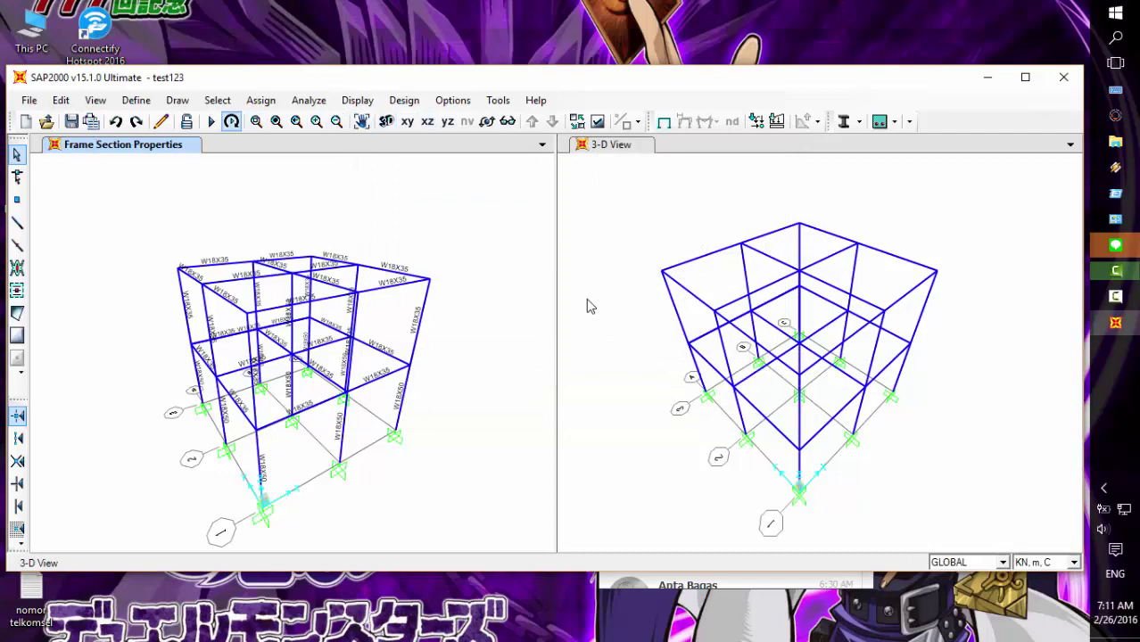
Step: Run the analysis of the updated frame and start the steel design check of the structure
key(F5)
key(Return)
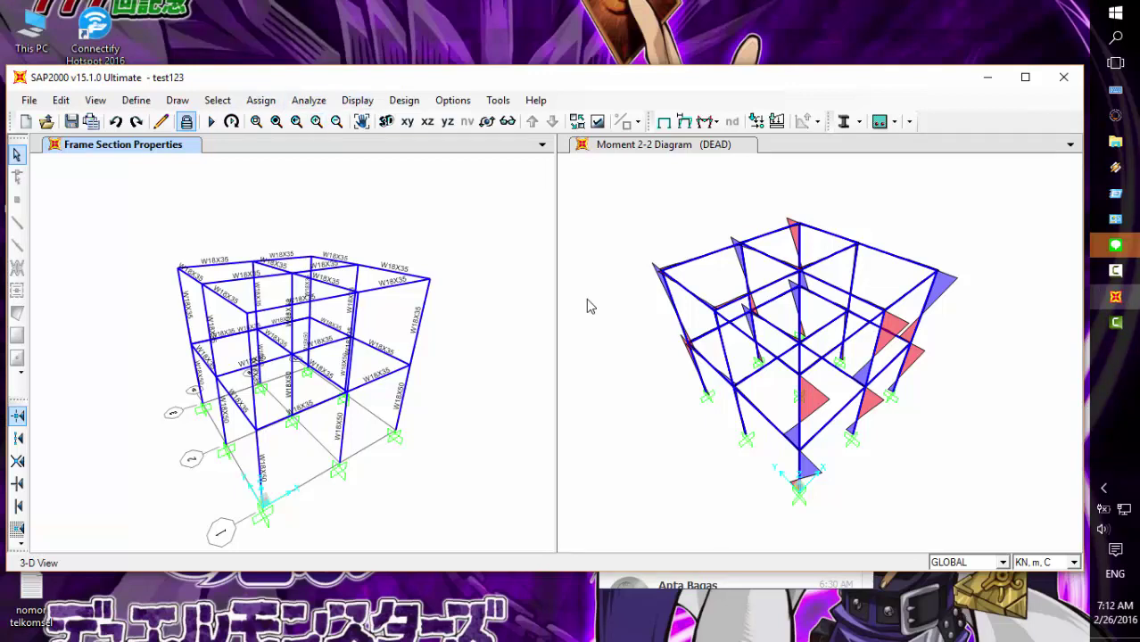
click(404, 100)
mouse_move(456, 120)
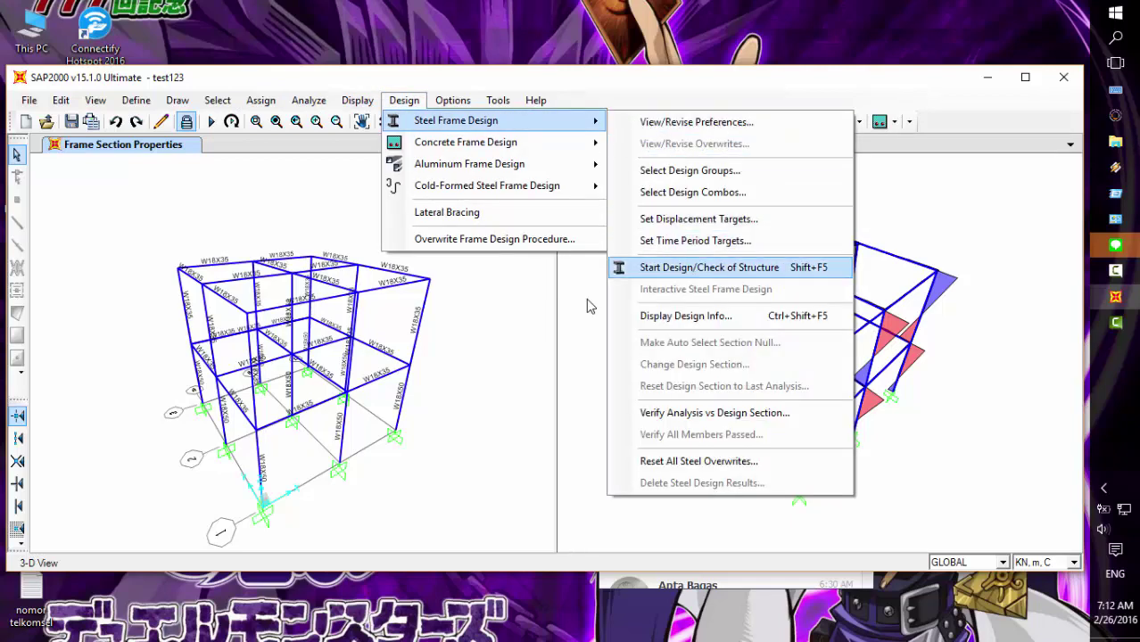
key(Return)
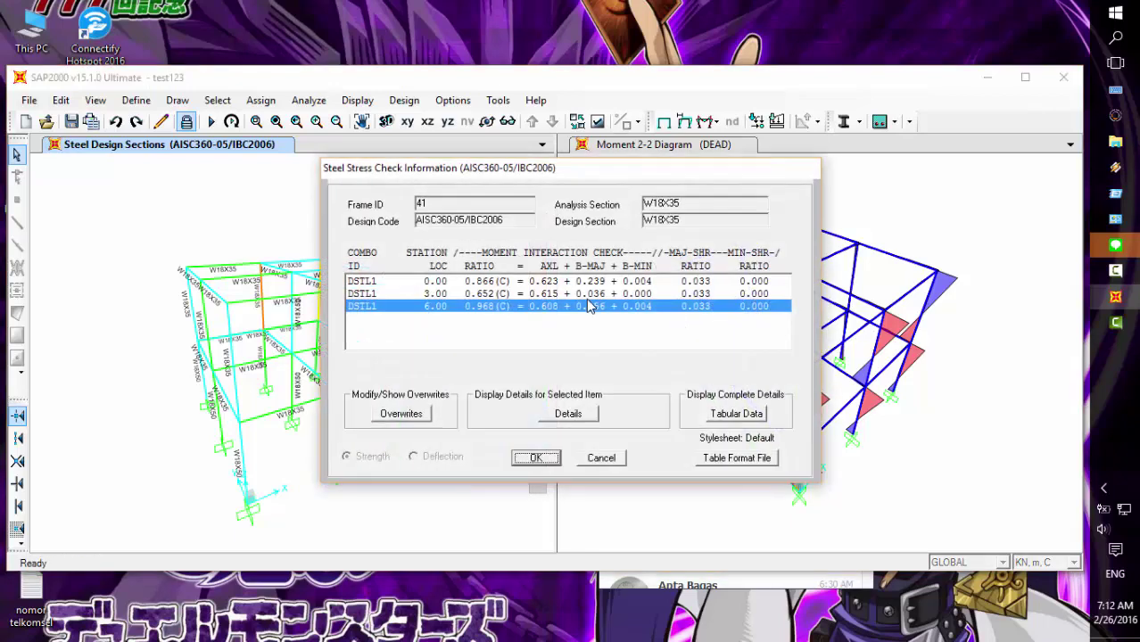
Step: Examine the detailed steel stress check of frame 41 at station 6.00 for combo DSTL1, and close it
double_click(588, 307)
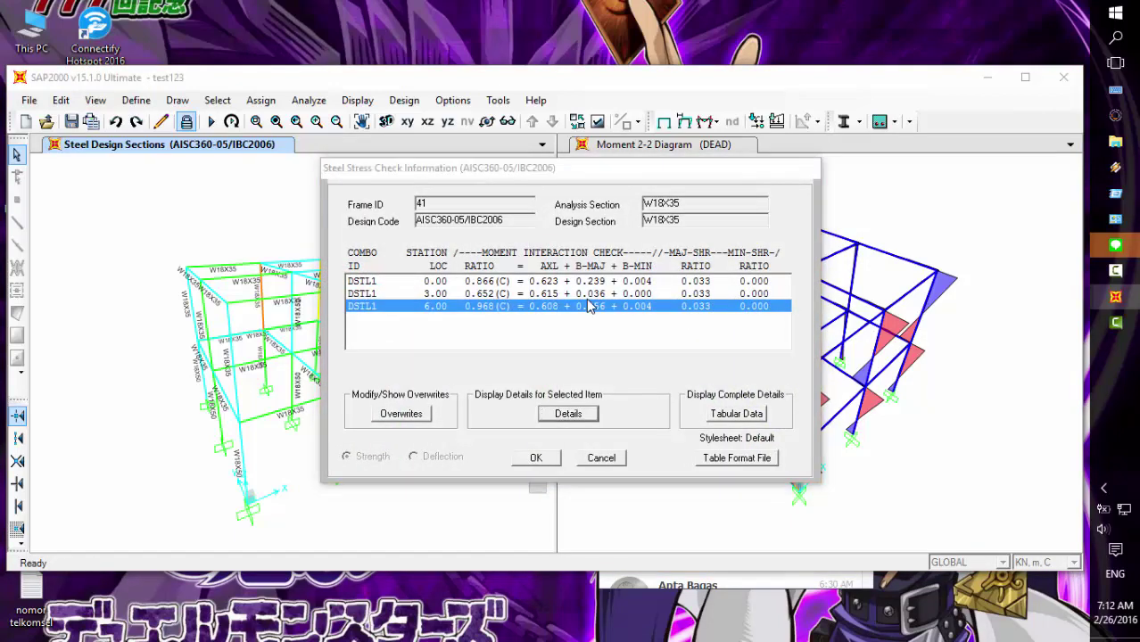
scroll(589, 307, down, 5)
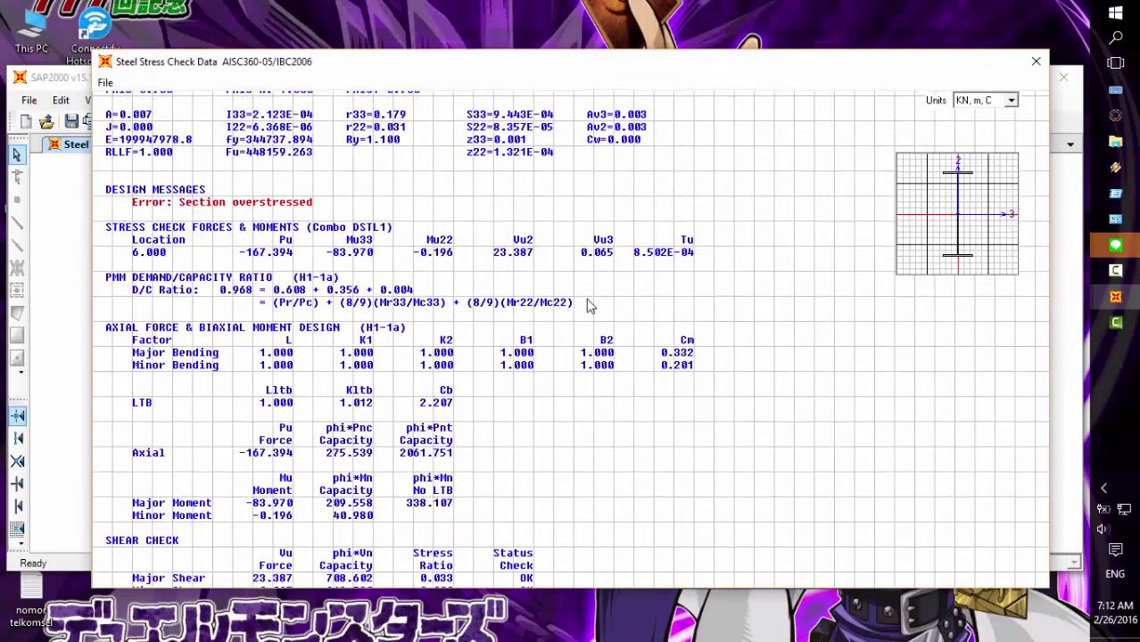
scroll(588, 307, up, 3)
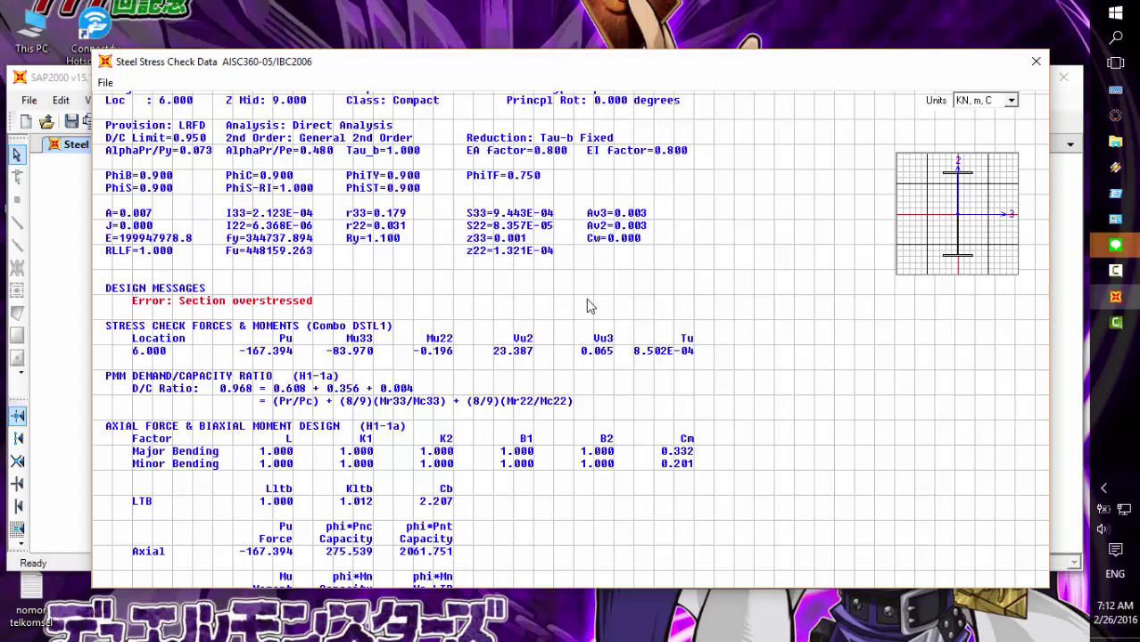
key(Escape)
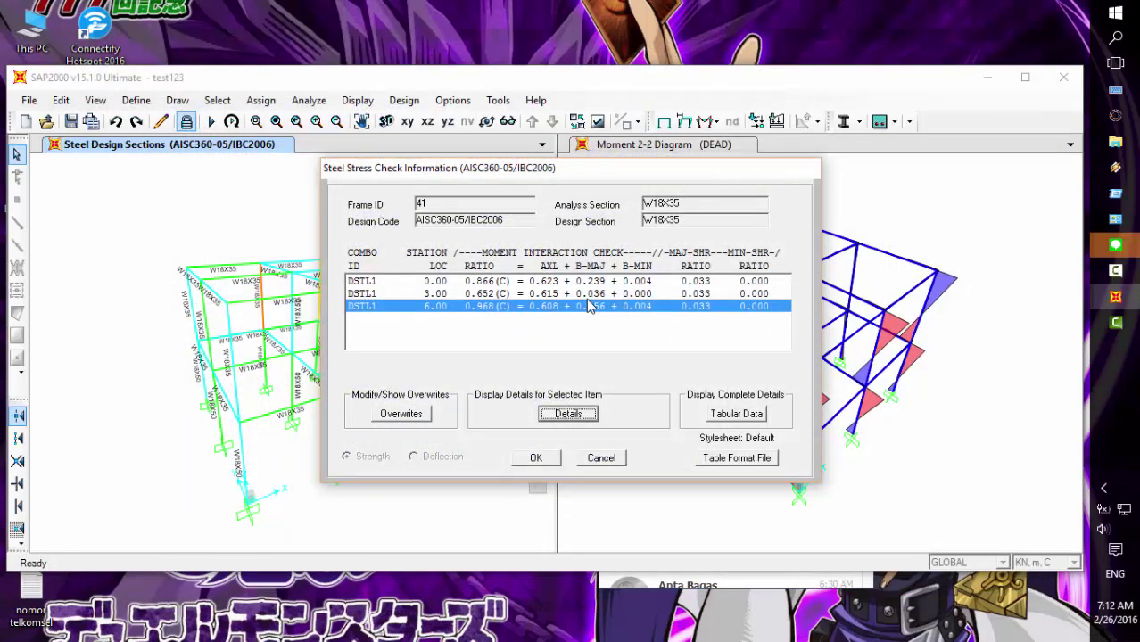
key(Escape)
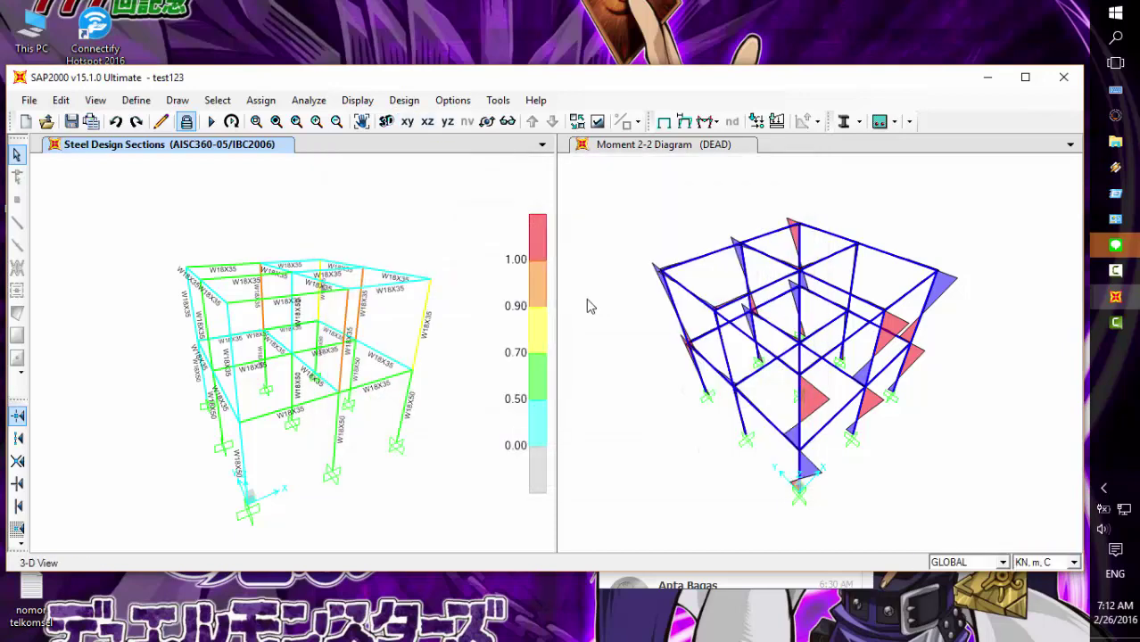
Step: Display the tables for all Analysis Results and all Design Data
key(alt+g)
key(Left)
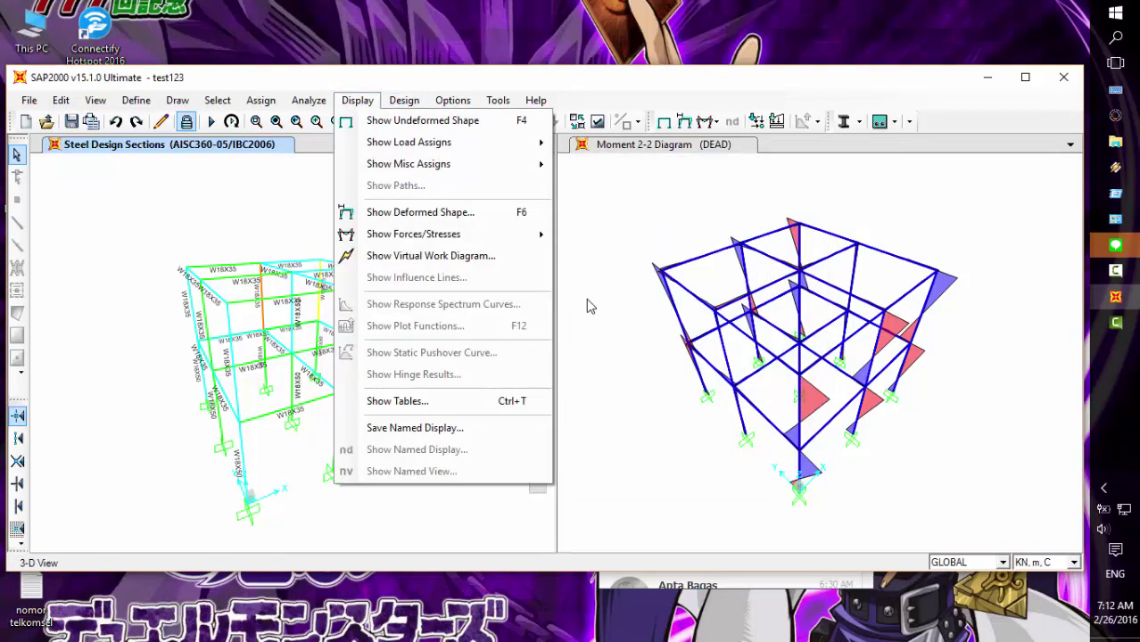
key(Right)
key(Left)
key(Left)
key(Right)
key(Up)
key(Up)
key(Up)
key(Up)
key(Up)
key(Down)
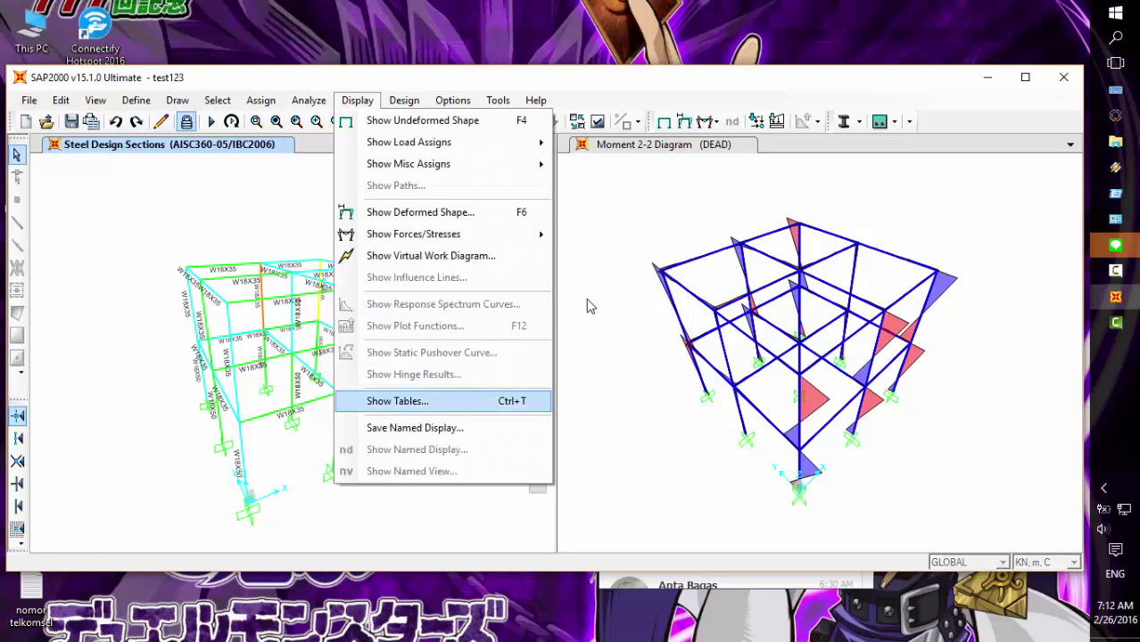
key(Return)
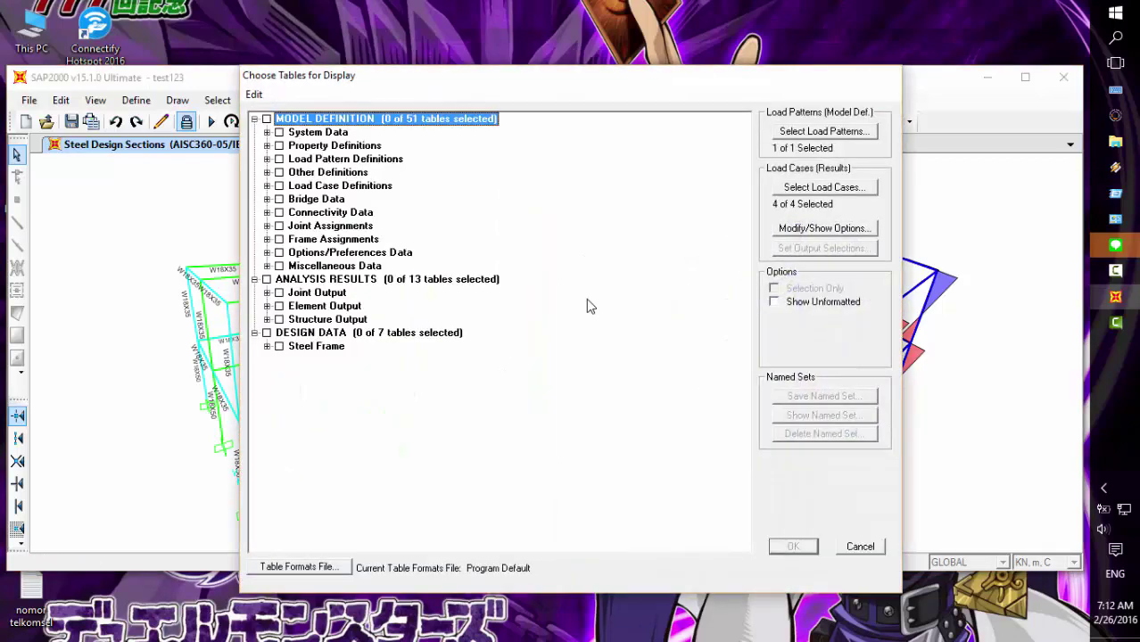
key(a)
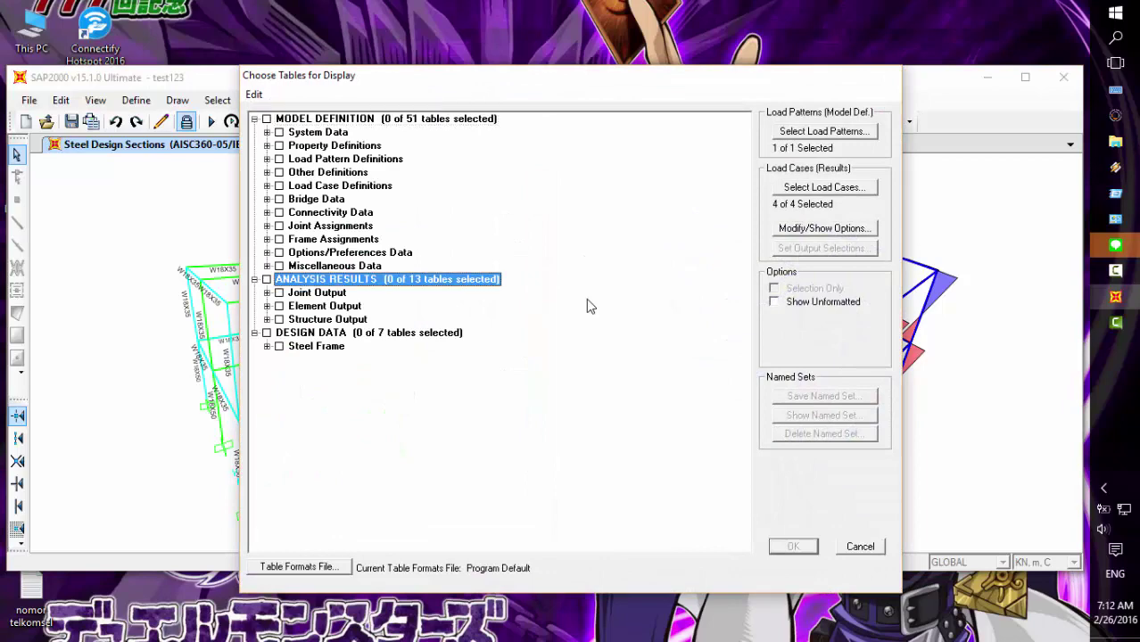
key(space)
key(d)
key(space)
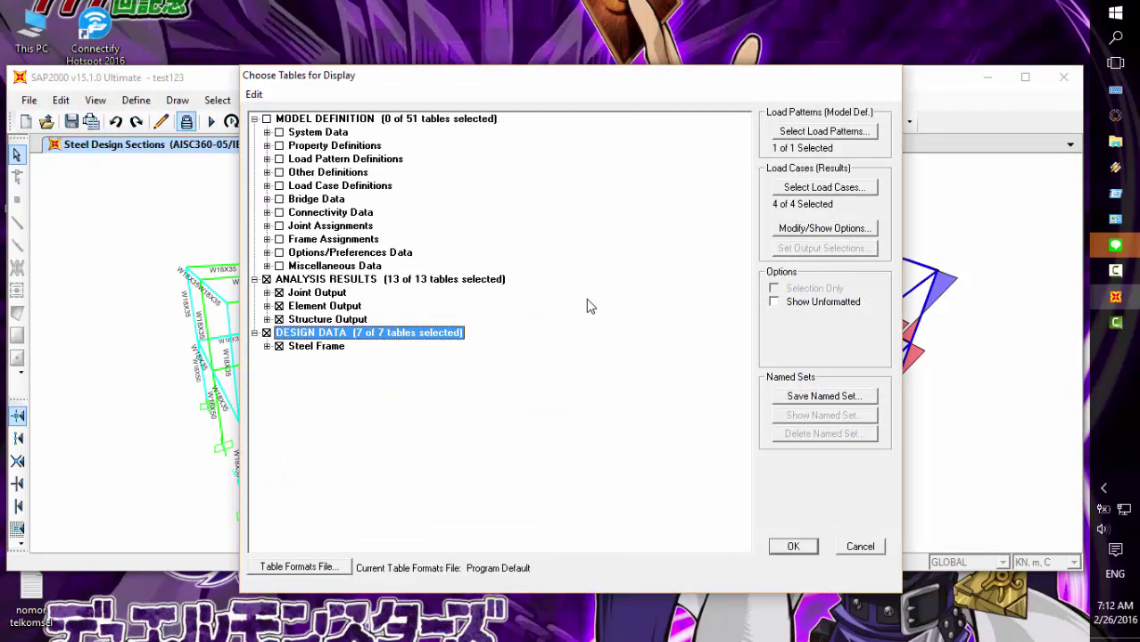
key(Return)
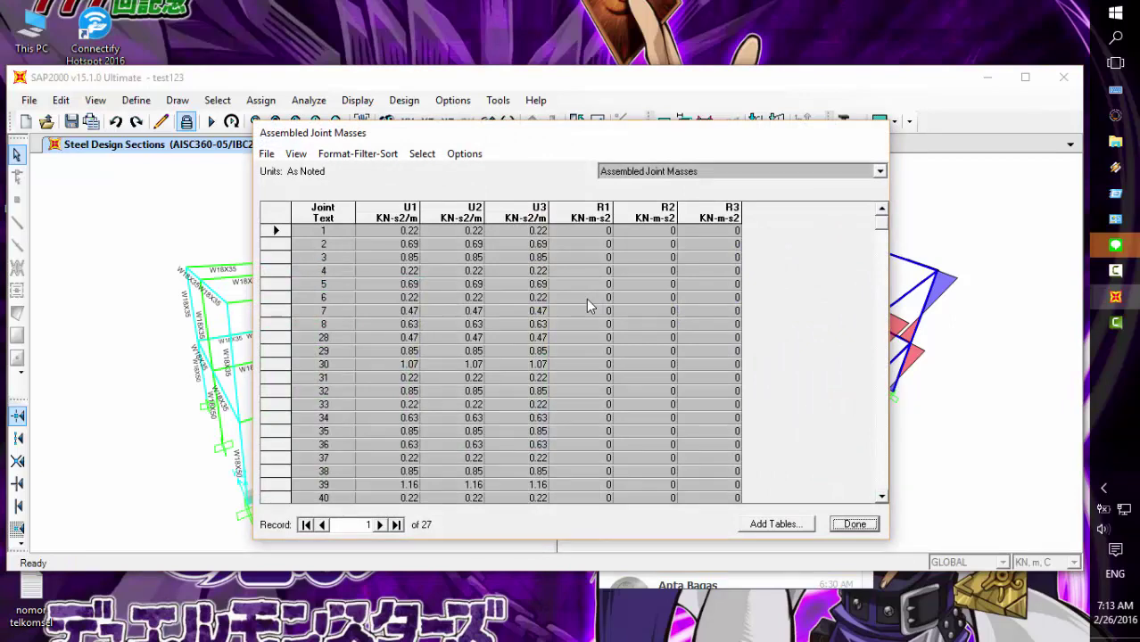
Step: Move the results table window clear of the model and show the Joint Reactions table
drag(673, 133, 901, 114)
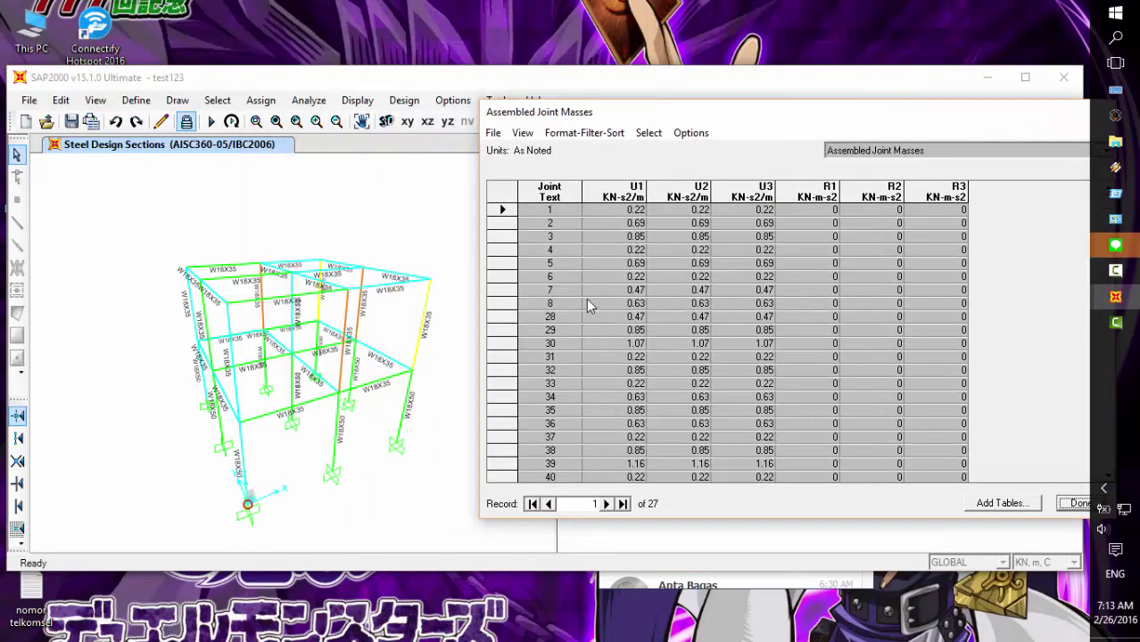
click(1026, 151)
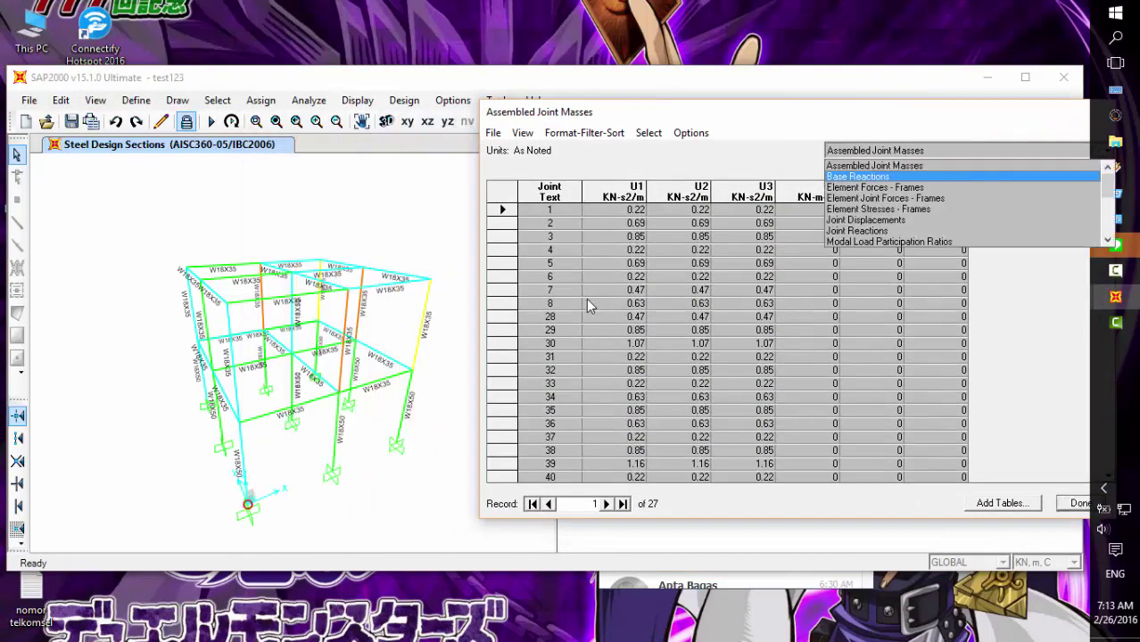
key(Return)
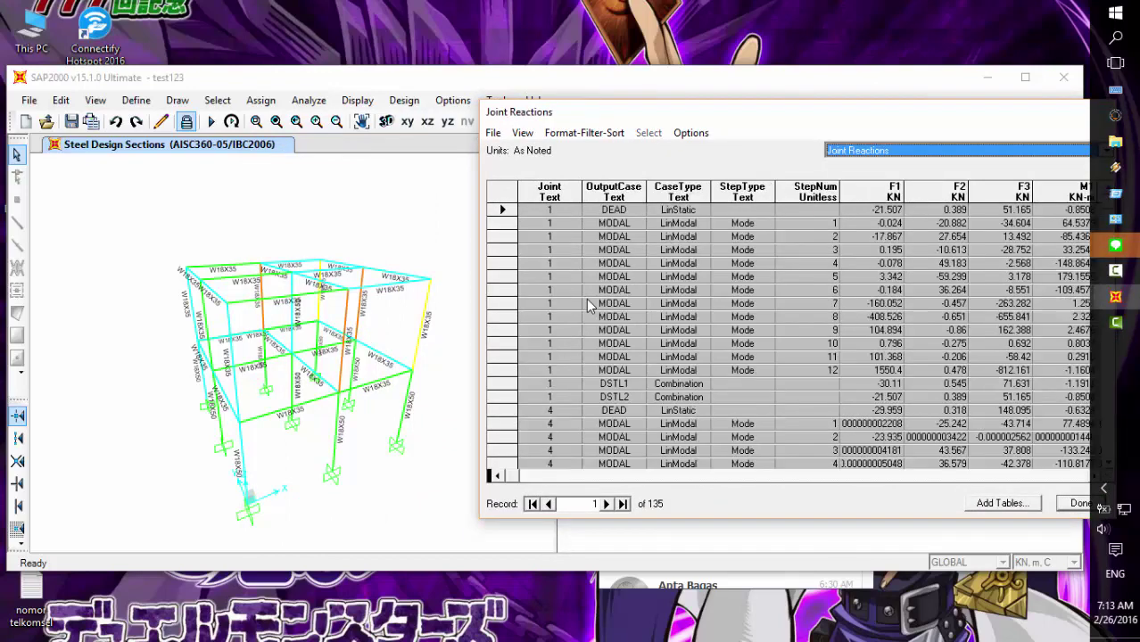
click(820, 316)
click(879, 223)
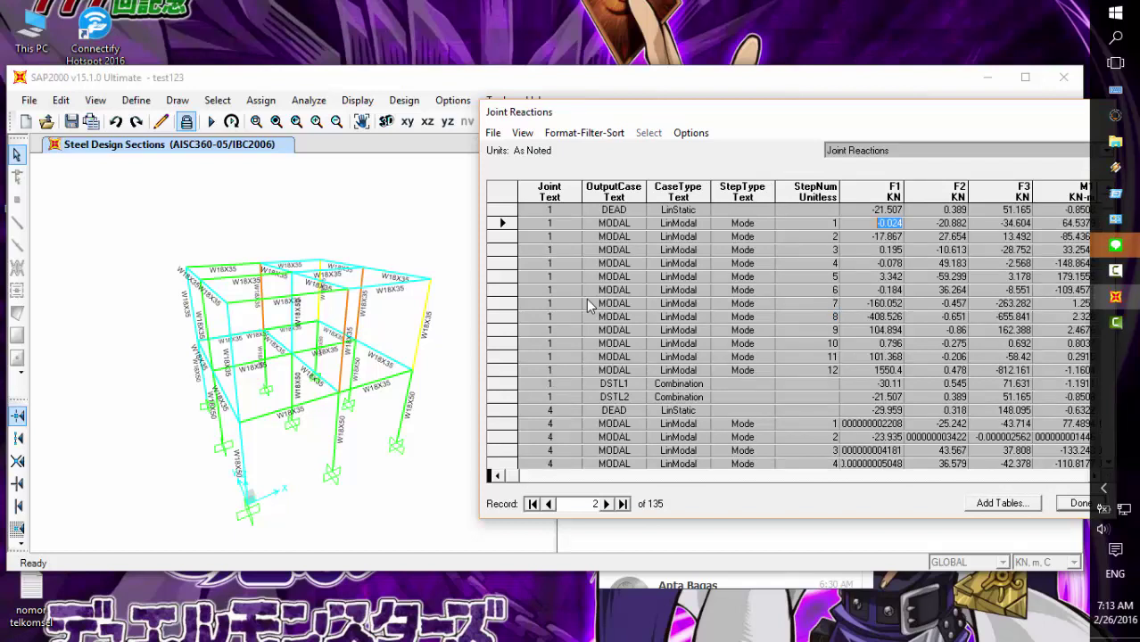
Step: Switch the displayed results to the Objects And Elements - Frames table
click(1026, 150)
key(Down)
key(Down)
key(Down)
key(Down)
key(Return)
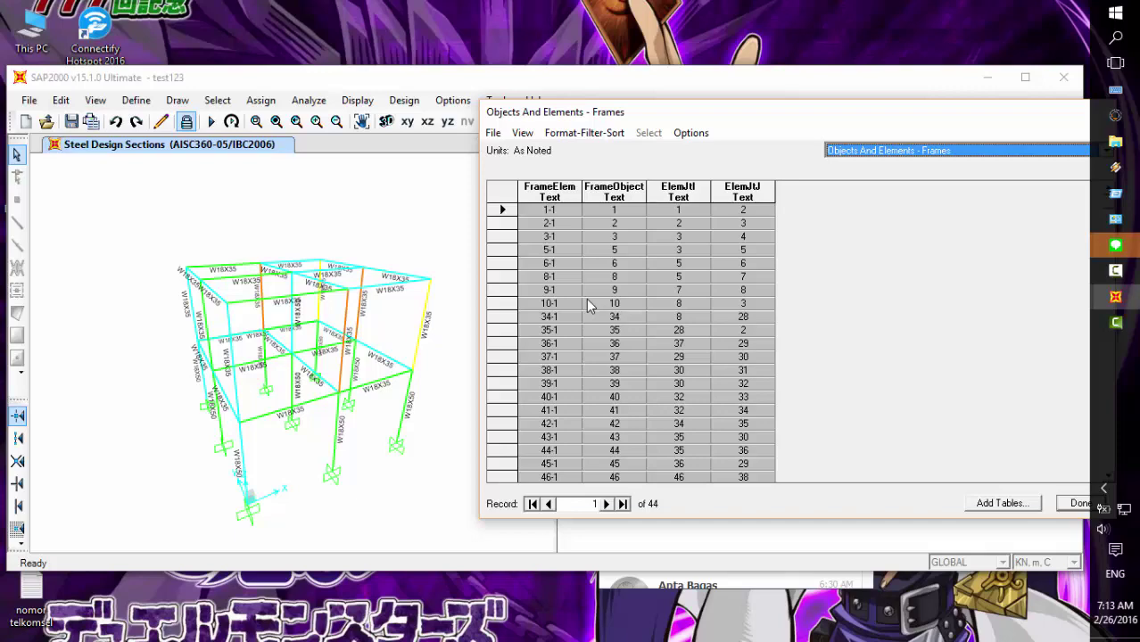
Step: Show the Steel Design 1 - Summary Data table for AISC360-05-IBC2006
click(1026, 151)
scroll(1026, 209, down, 1)
click(1026, 219)
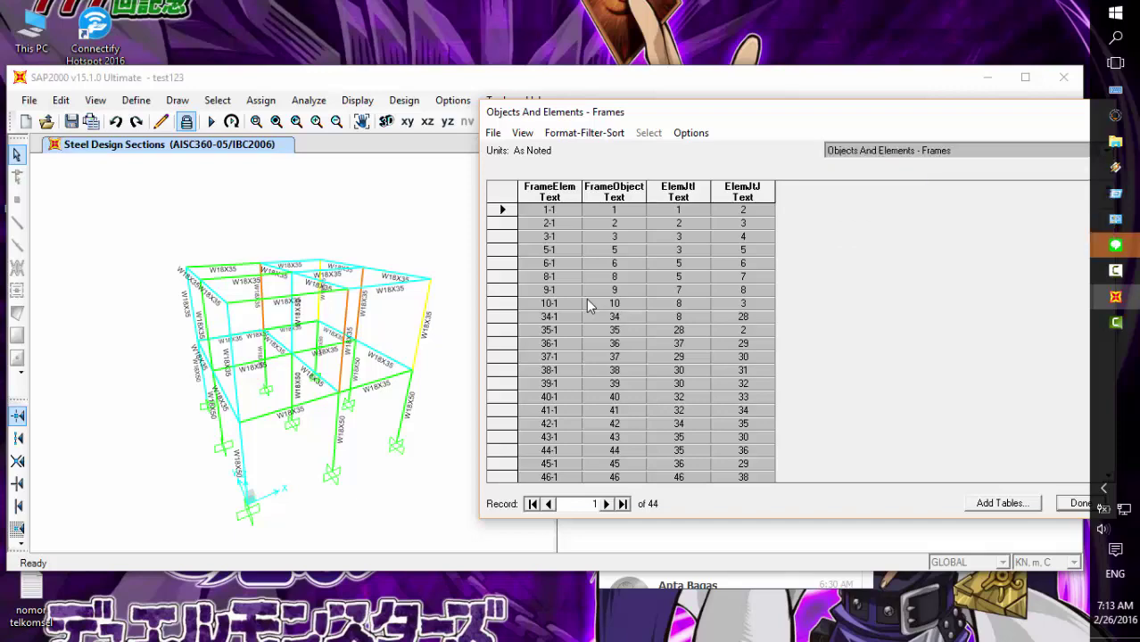
key(alt+Down)
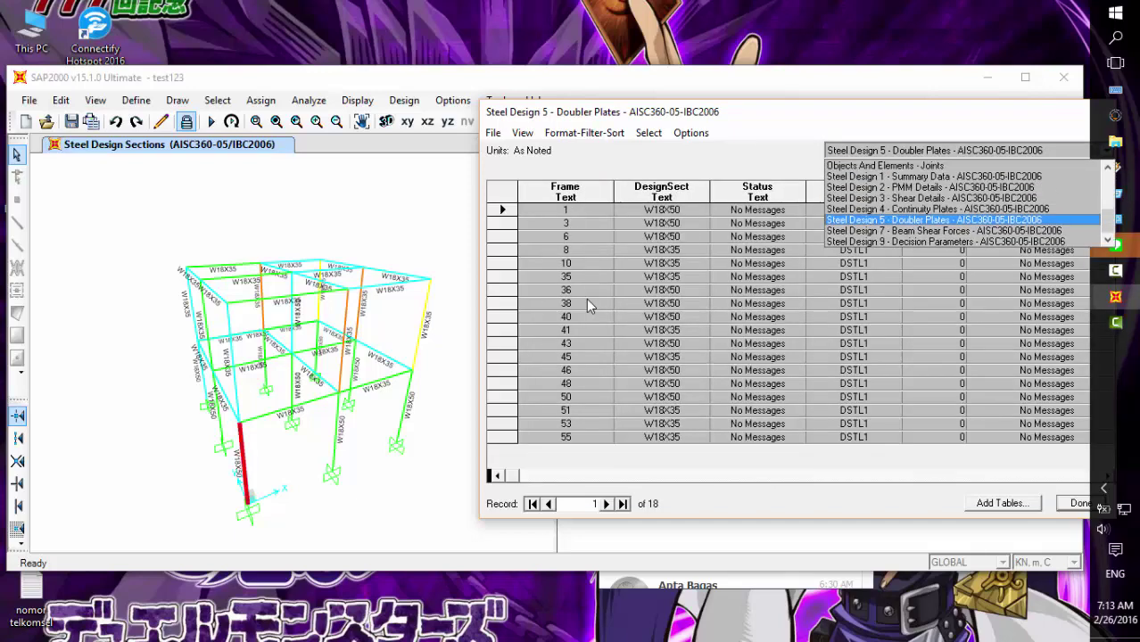
key(Up)
key(Up)
key(Up)
key(Up)
key(Return)
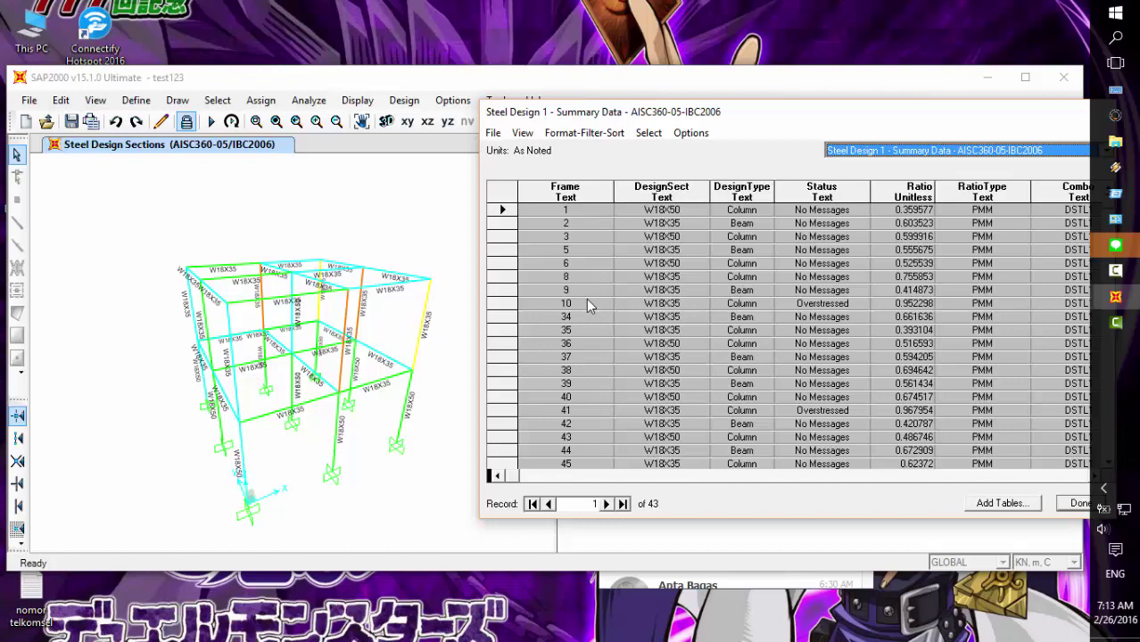
Step: Examine the status and stress ratio of every frame in the steel design summary, and close the tables
scroll(588, 305, right, 3)
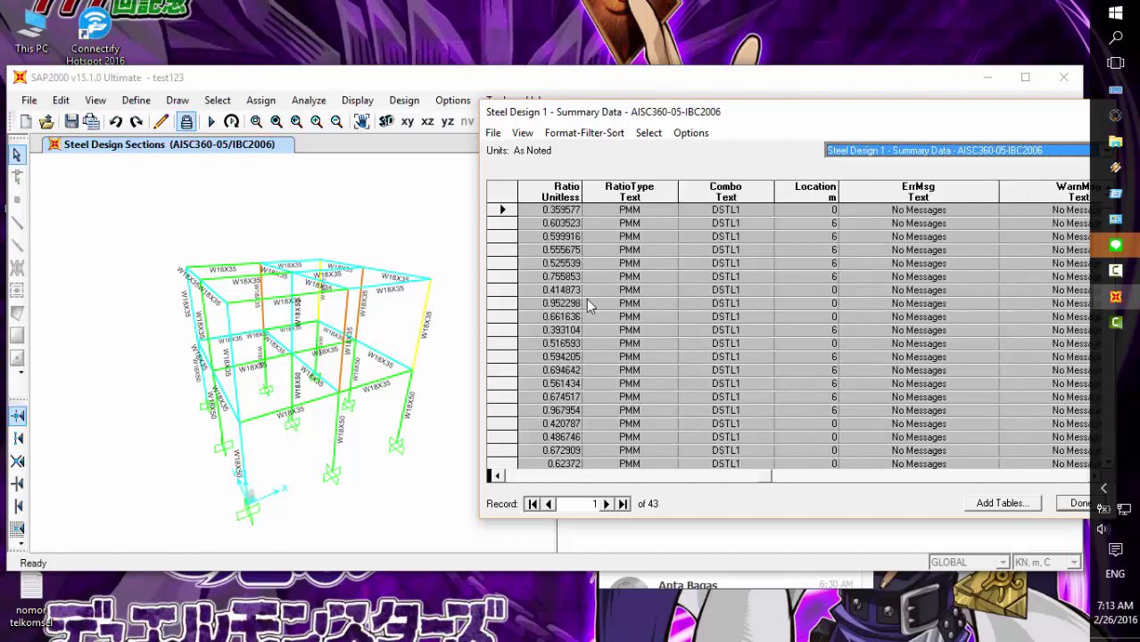
scroll(587, 305, left, 3)
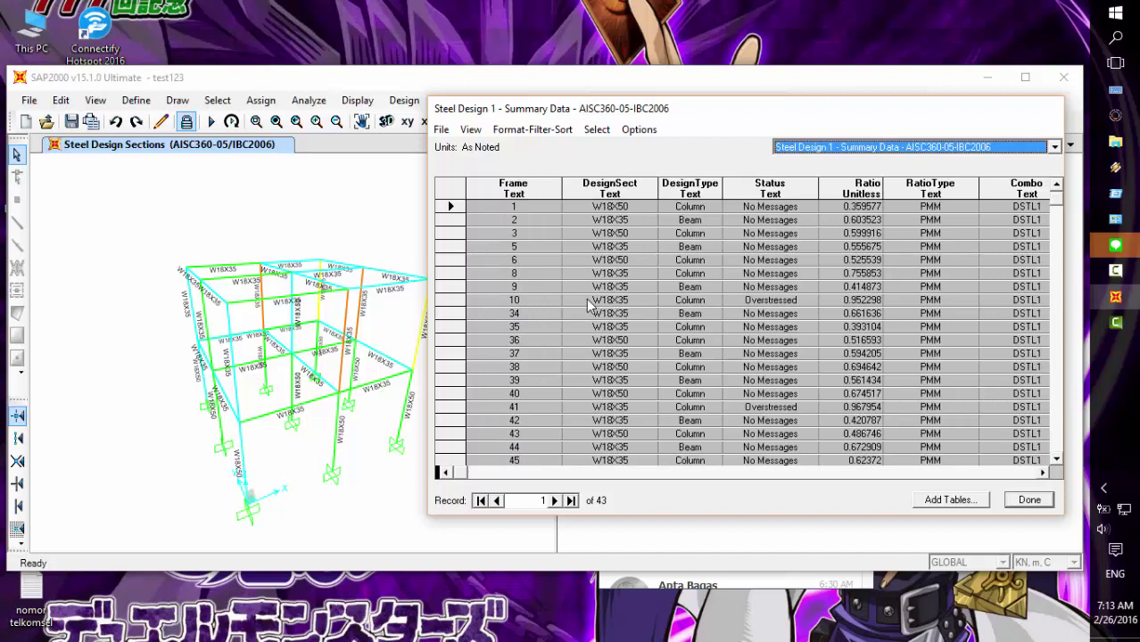
scroll(587, 305, down, 8)
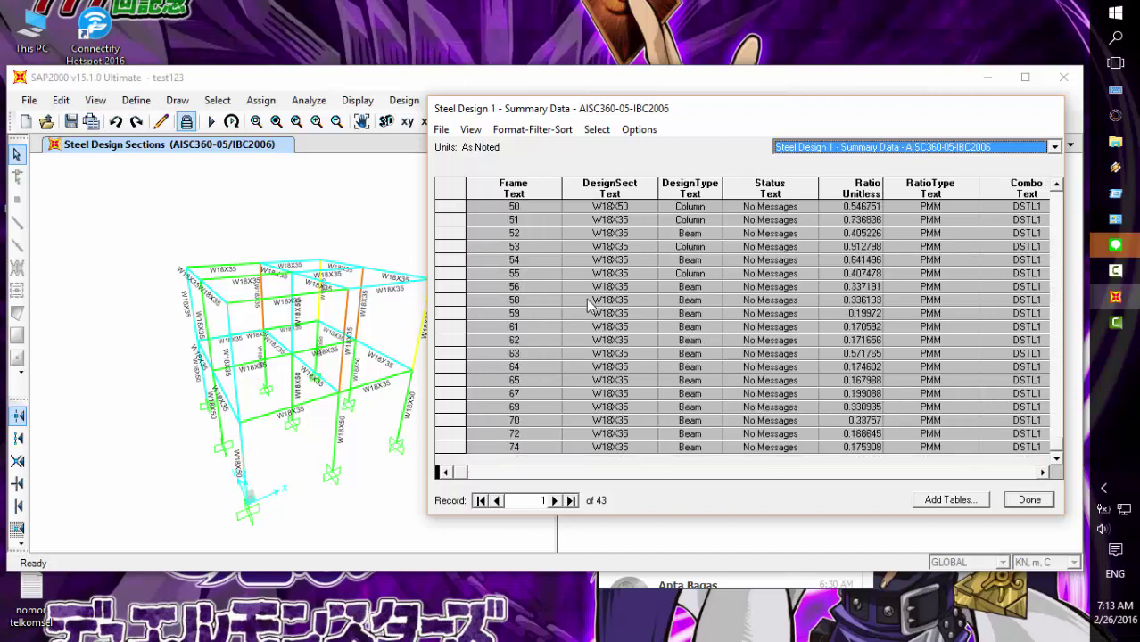
scroll(588, 305, up, 8)
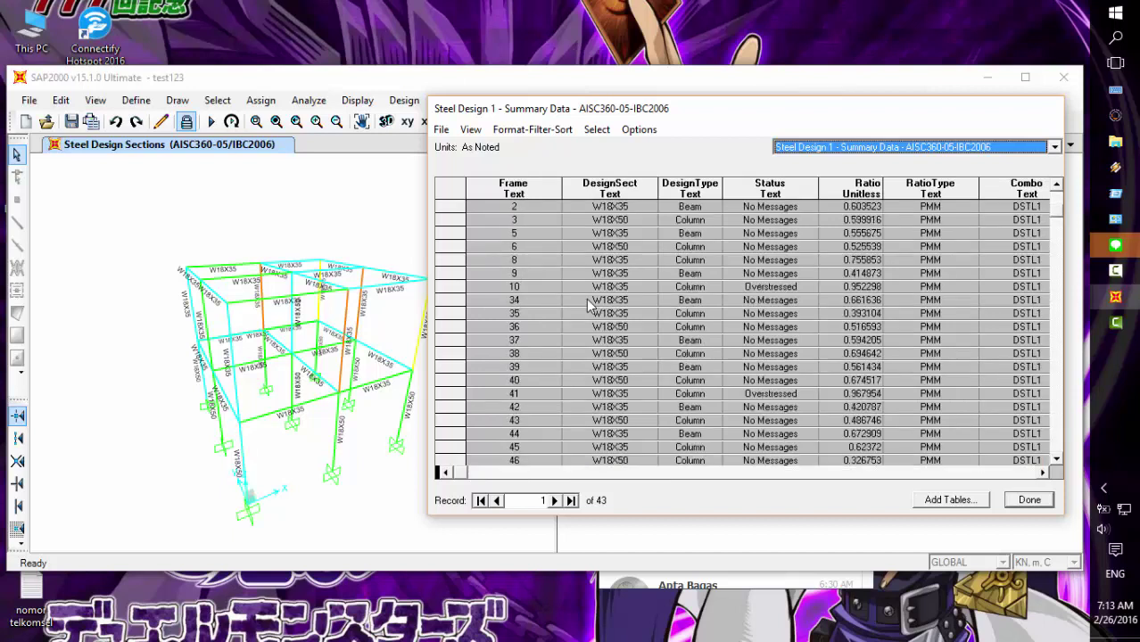
key(Escape)
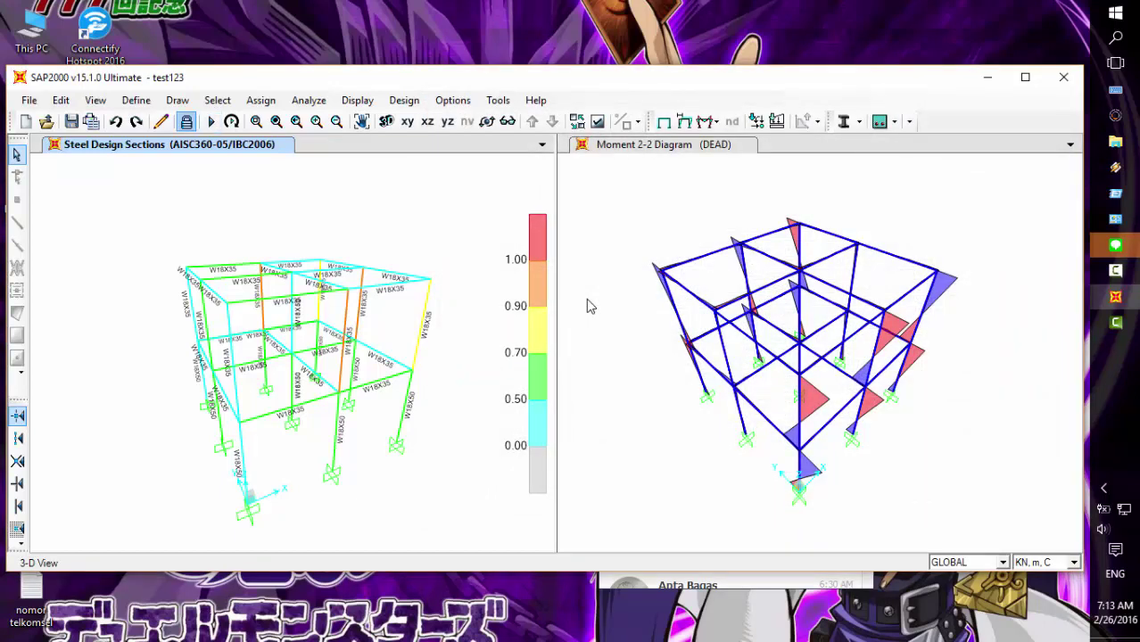
key(alt+v)
key(Down)
key(Down)
key(Down)
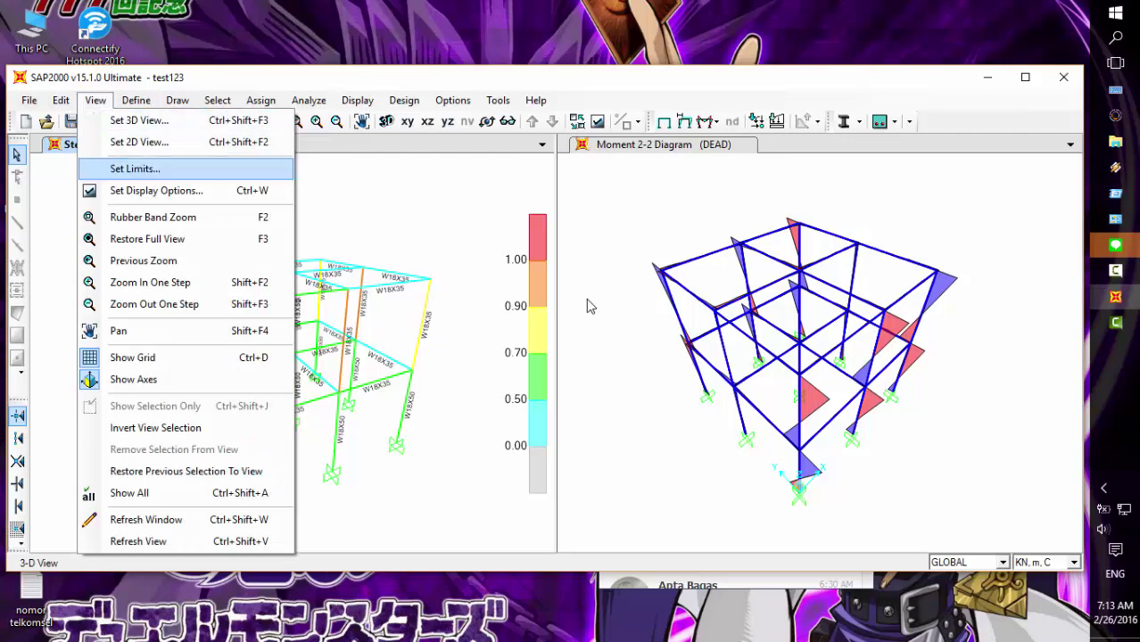
key(Return)
key(Return)
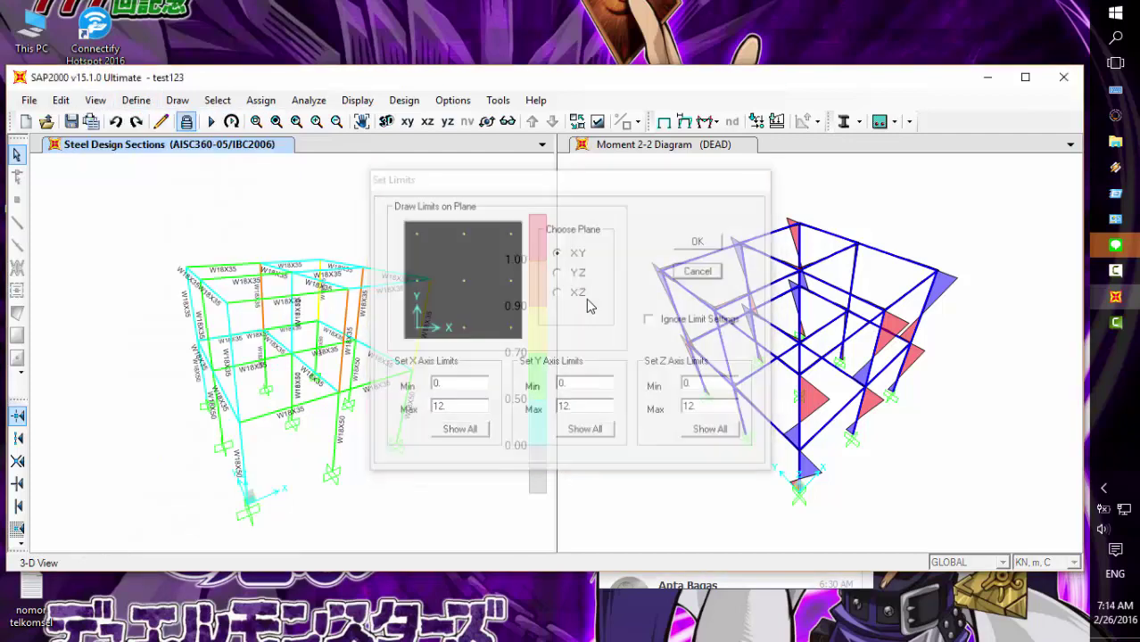
key(alt+v)
key(Escape)
Step: Turn on the joint labels and frame labels in the Steel Design Sections view
key(ctrl+w)
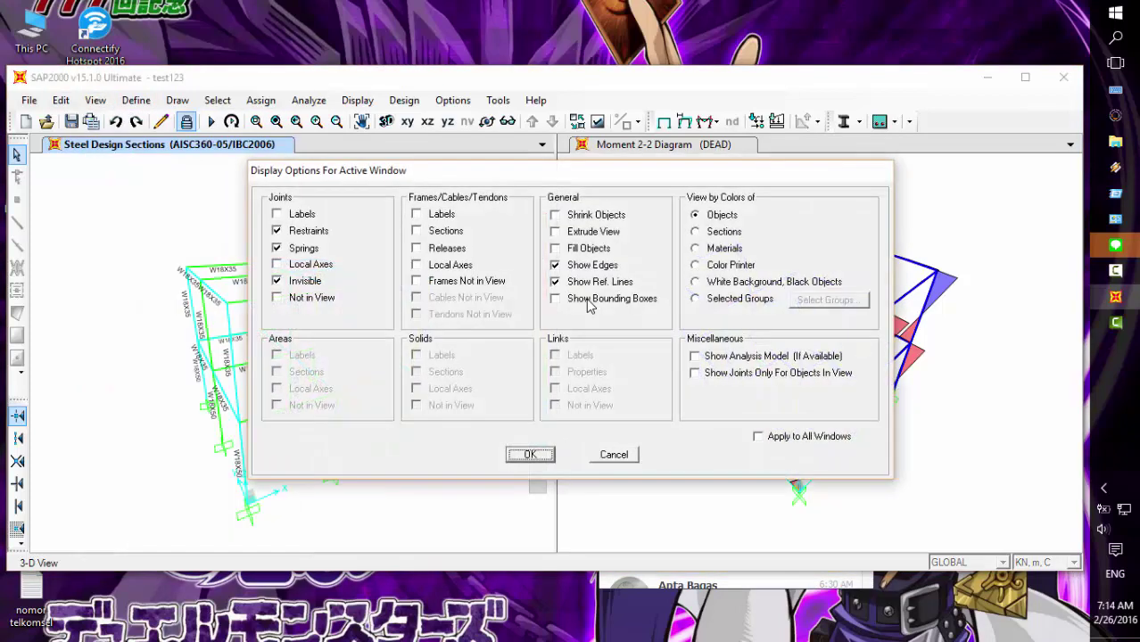
key(Tab)
key(space)
key(Tab)
key(space)
key(Return)
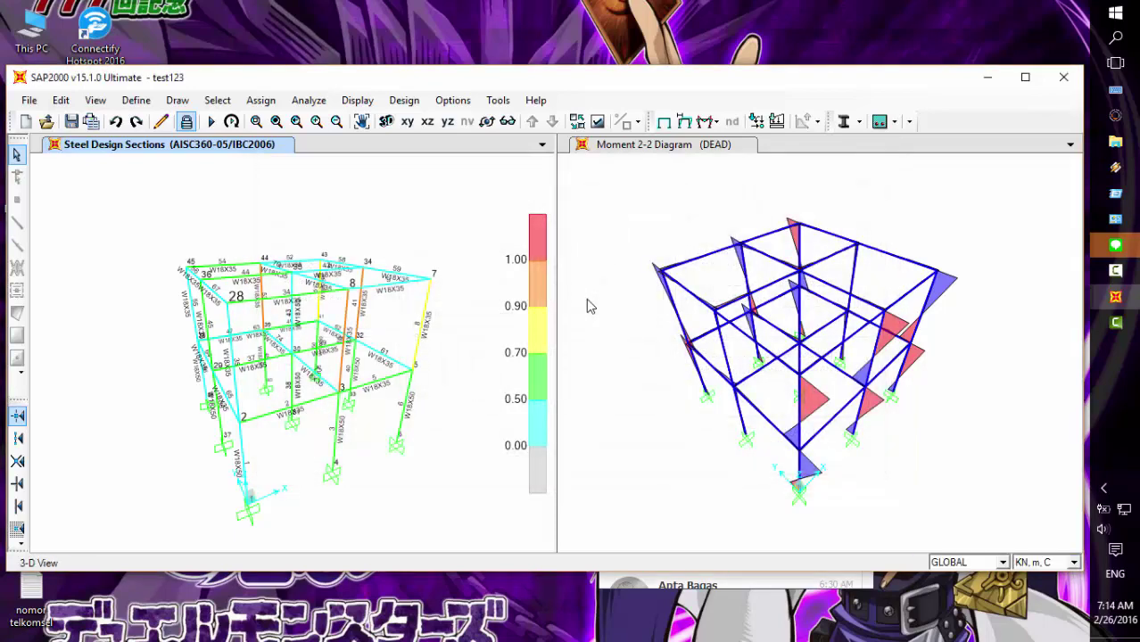
click(318, 322)
click(318, 321)
drag(476, 308, 493, 319)
drag(294, 348, 332, 382)
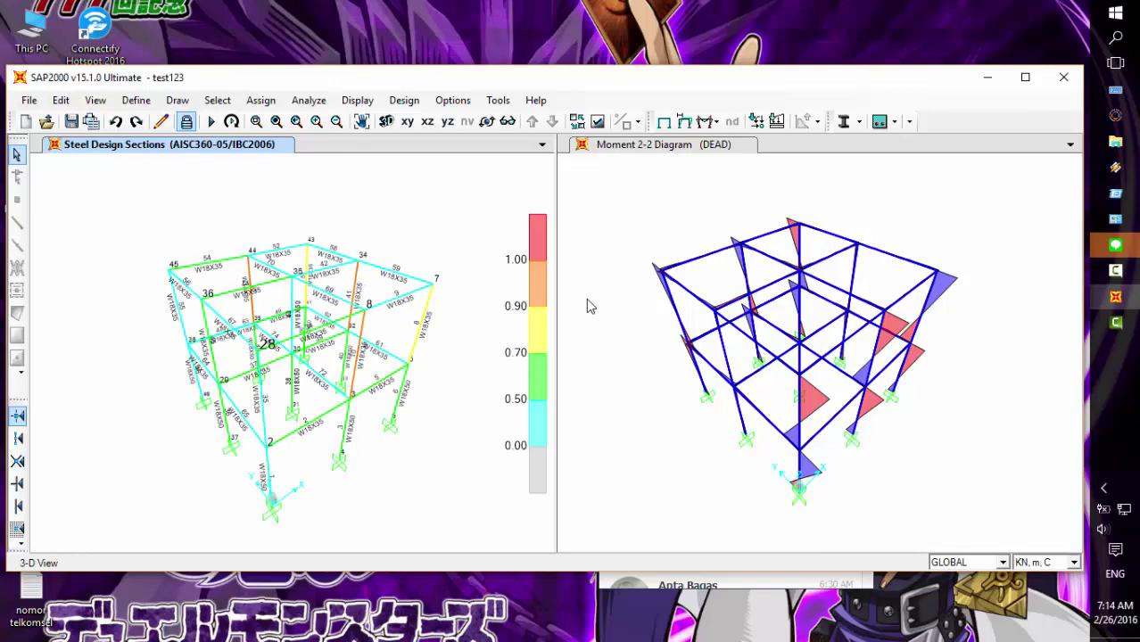
Step: Display the result tables again with the existing selection of all Analysis Results and Design Data tables
click(356, 101)
click(357, 101)
click(357, 101)
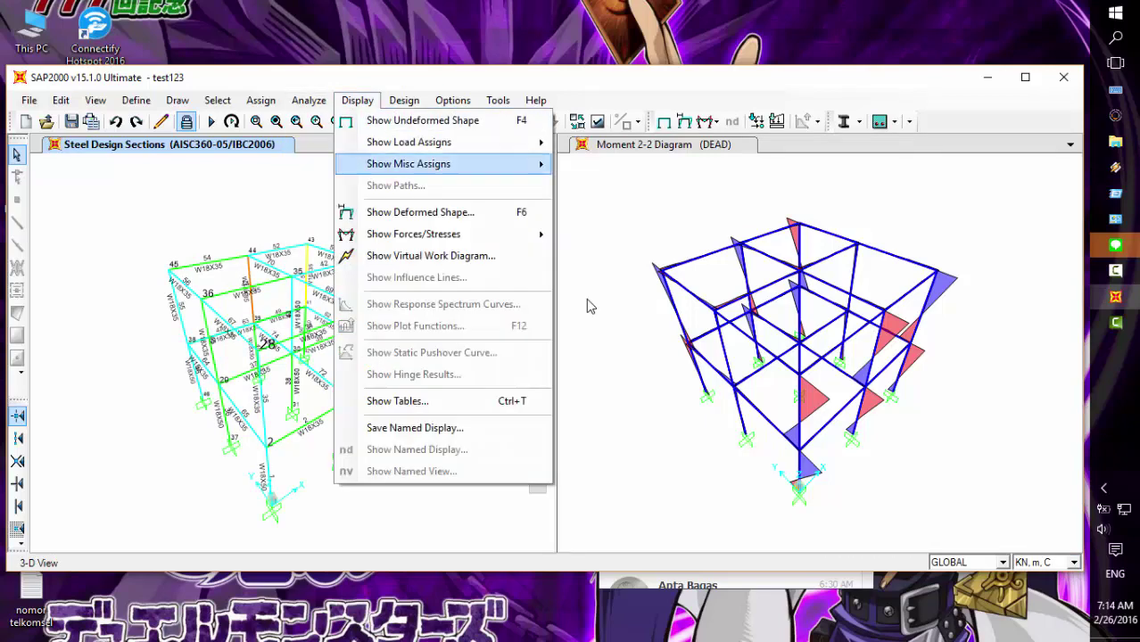
key(Down)
key(Down)
key(Down)
key(Down)
key(Down)
key(Down)
key(Down)
key(Down)
key(Down)
key(Down)
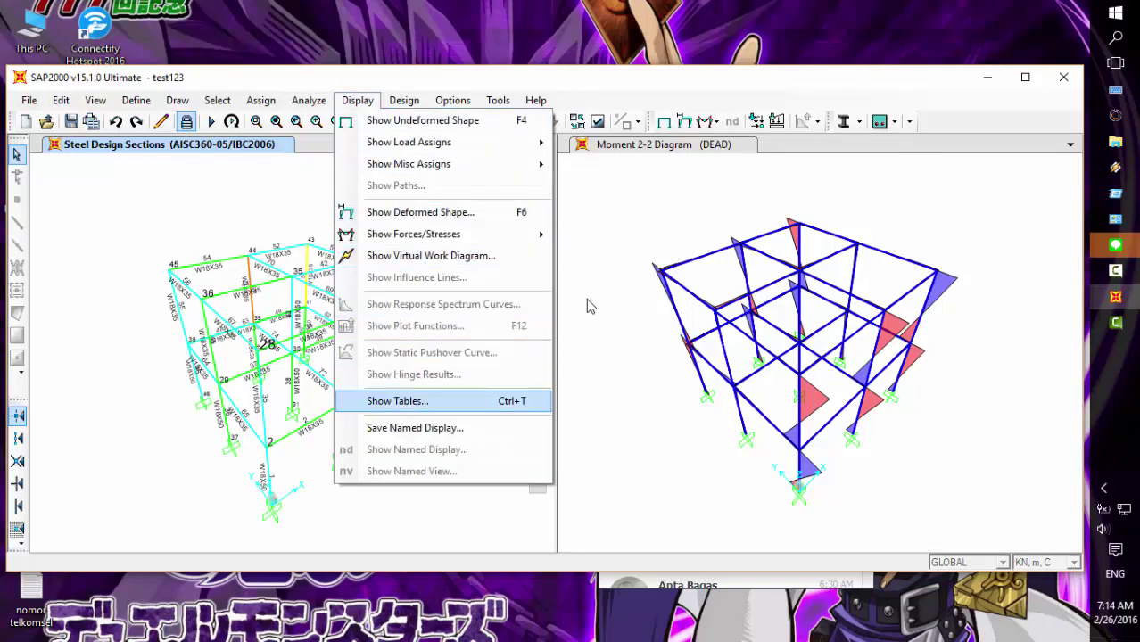
key(Return)
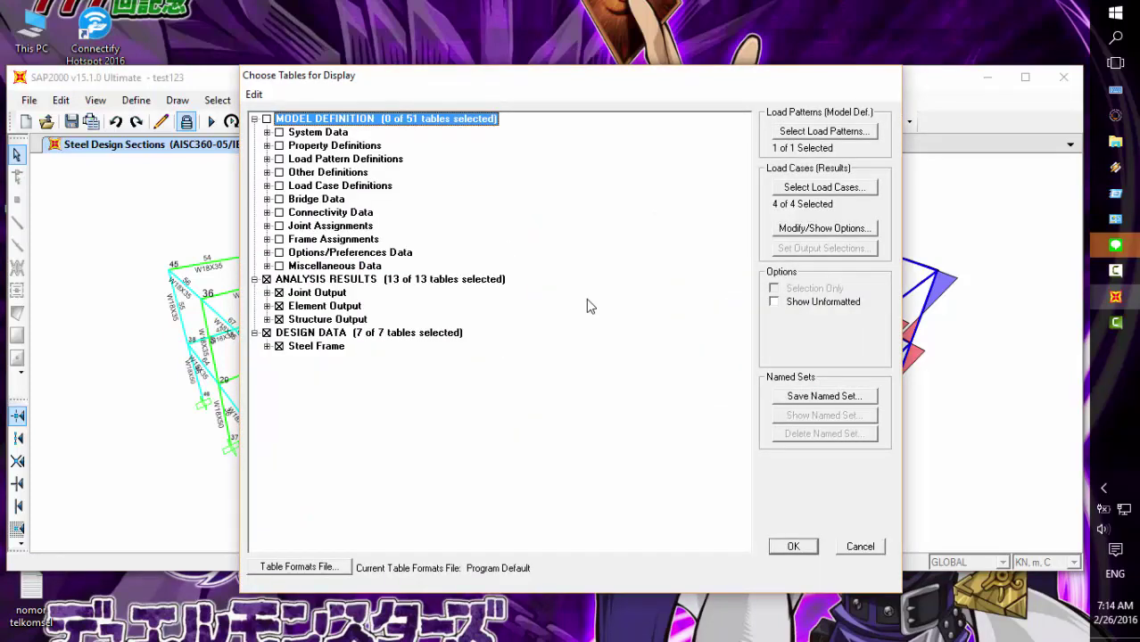
key(Return)
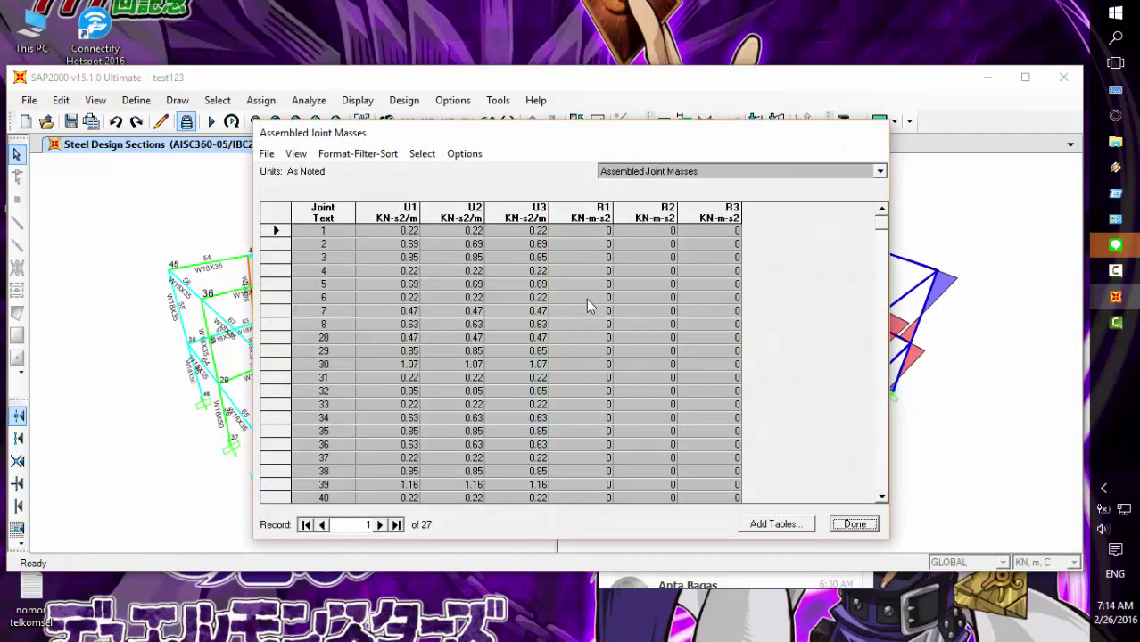
Step: Place the results table beside the labelled 3D frame, switch it to Joint Displacements, and examine the displacements joint by joint
drag(472, 133, 696, 122)
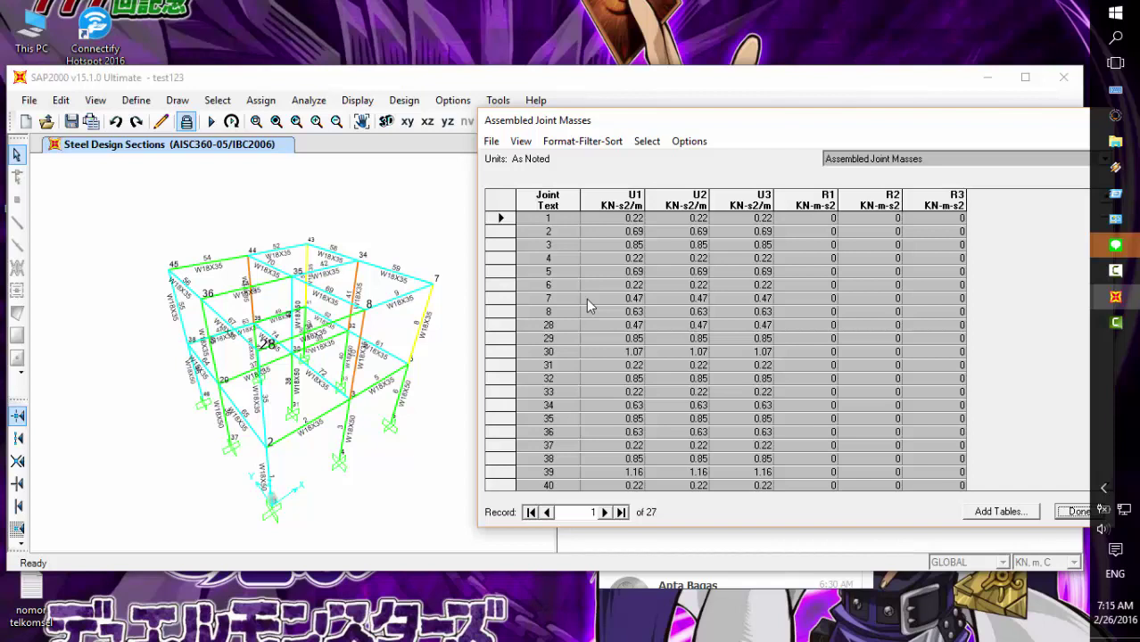
click(981, 159)
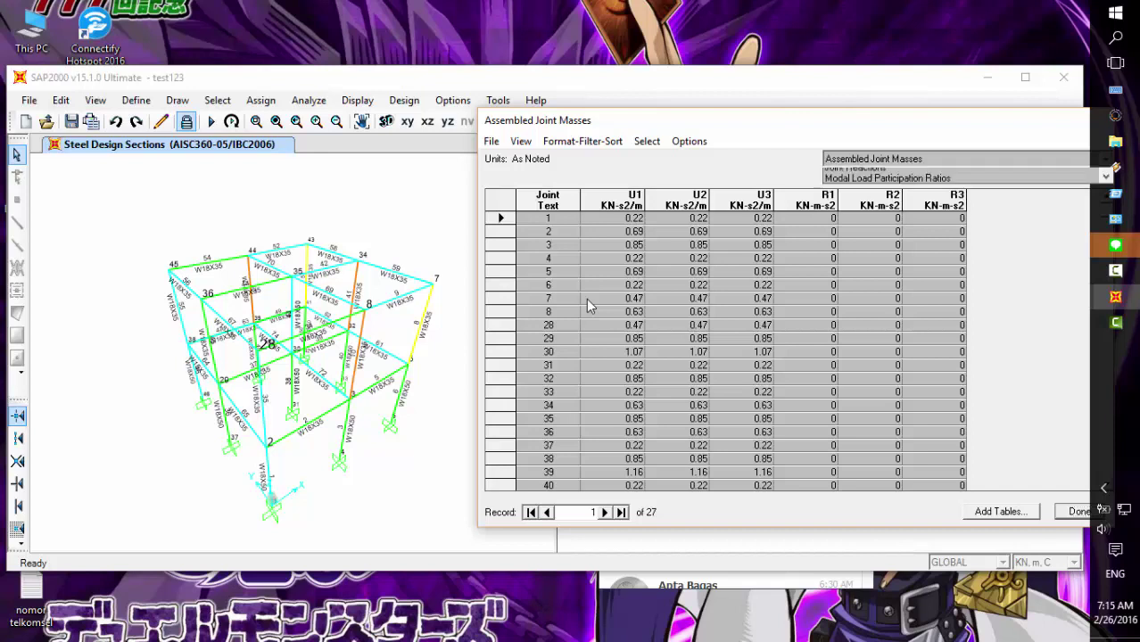
key(Down)
key(Down)
key(Down)
key(Down)
key(Down)
key(Return)
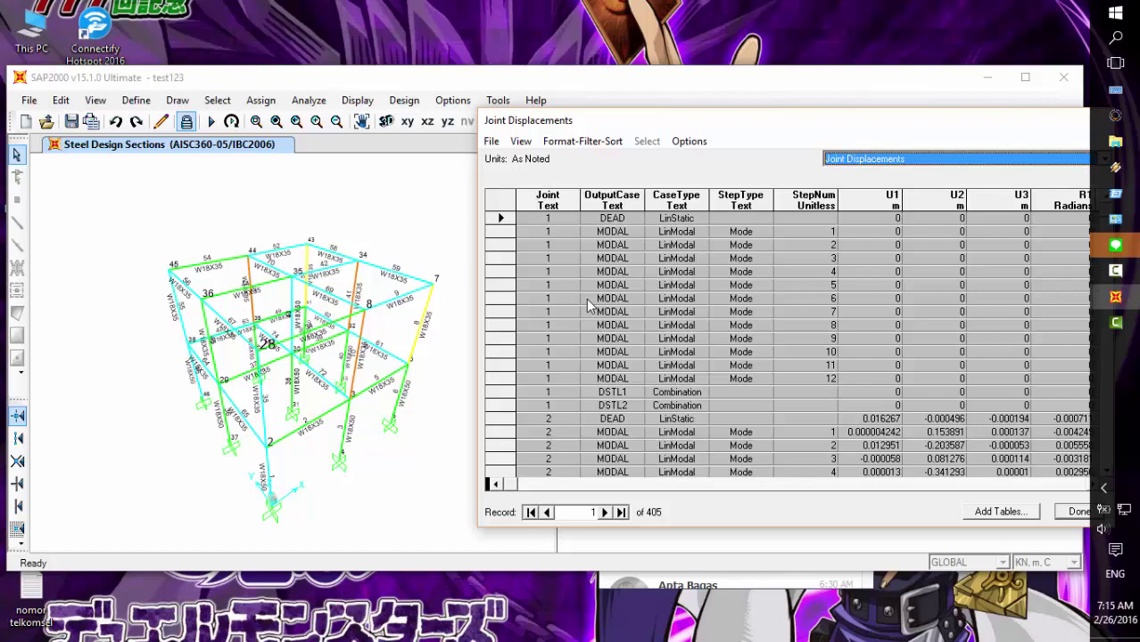
scroll(588, 306, down, 20)
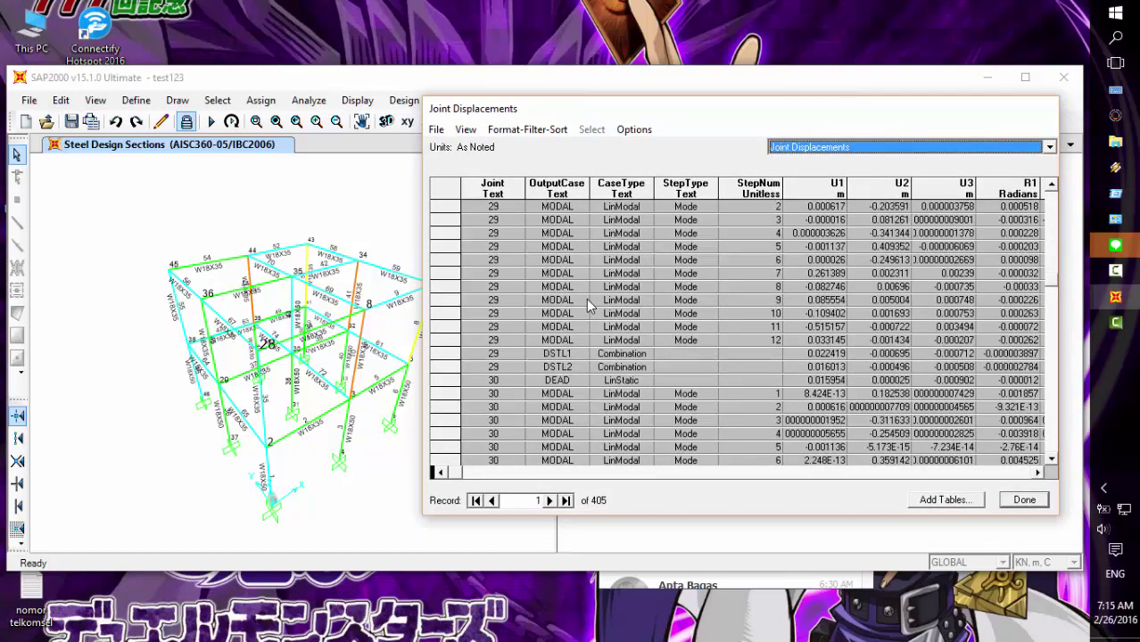
scroll(588, 306, down, 20)
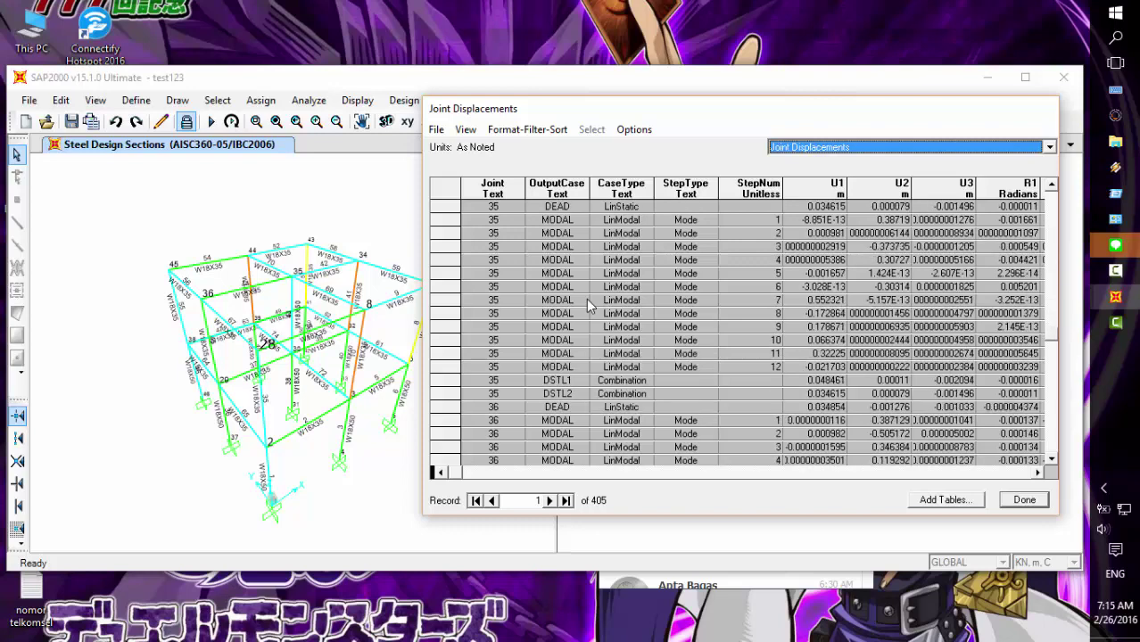